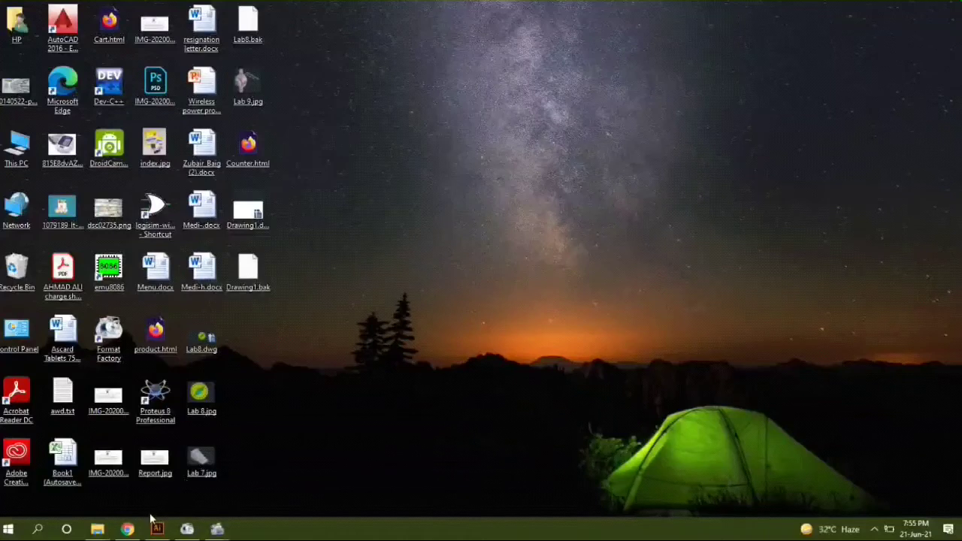
Copy the pixabay Mickey Mouse head image from Chrome's 'mickey mouse cartoon' image results.
{"action": "left_click", "coordinate": [158, 529]}
{"action": "scroll", "coordinate": [293, 335], "scroll_direction": "up", "scroll_amount": 1}
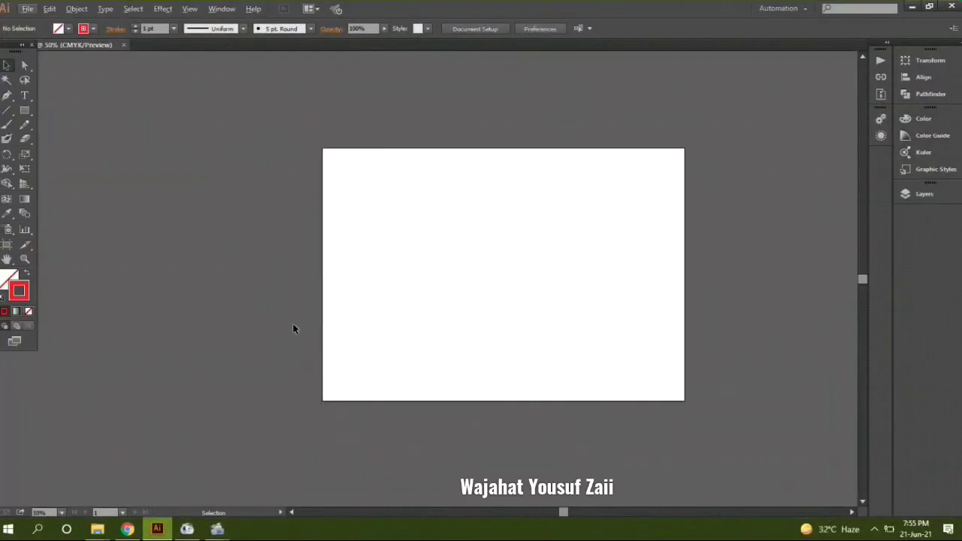
{"action": "left_click", "coordinate": [124, 531]}
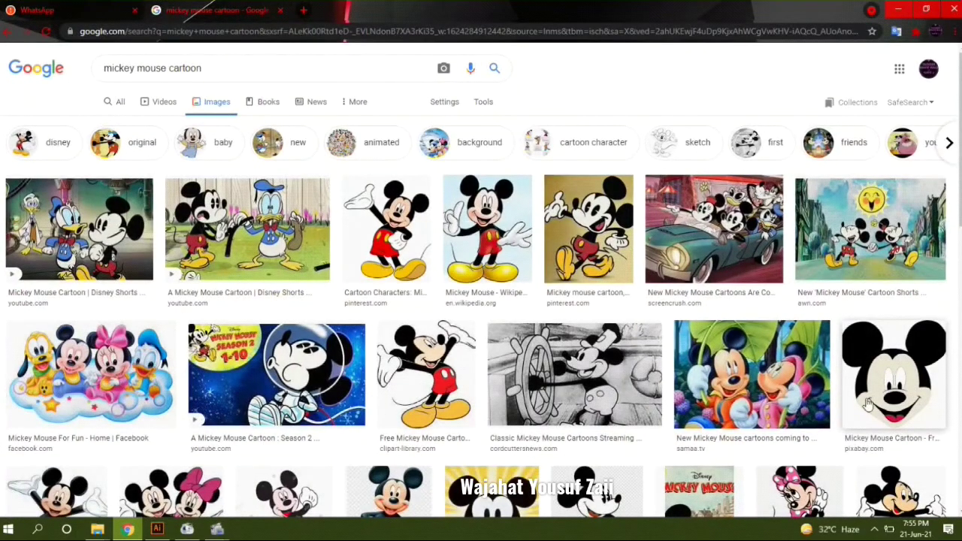
{"action": "right_click", "coordinate": [871, 403]}
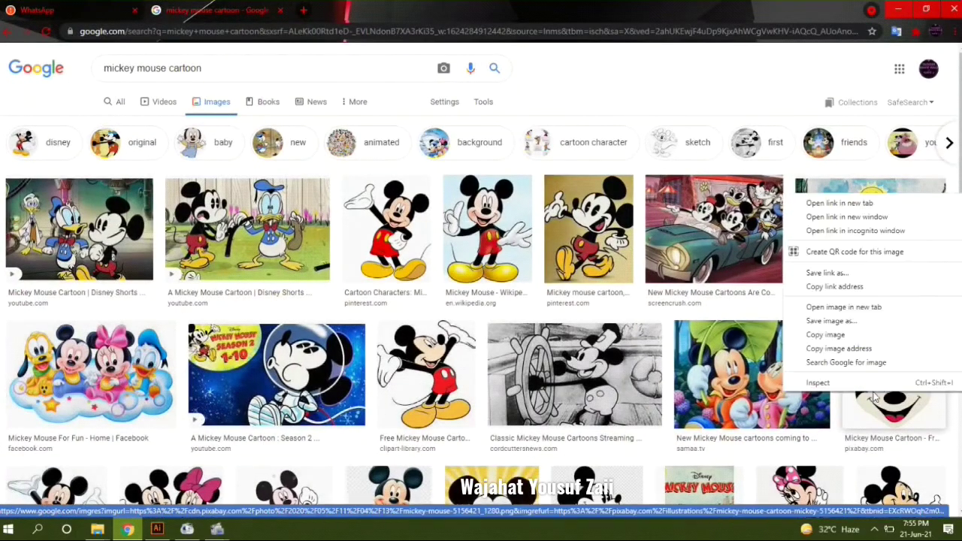
{"action": "left_click", "coordinate": [841, 335]}
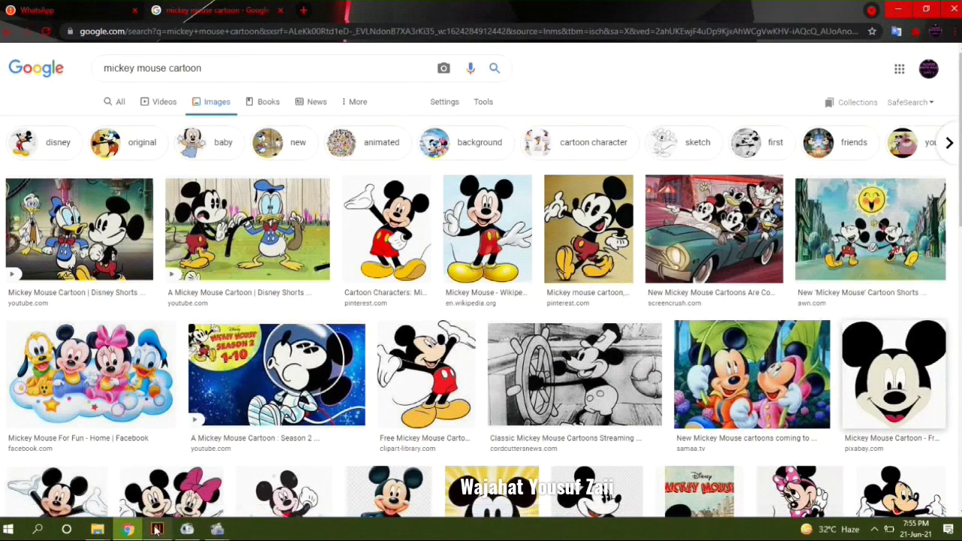
{"action": "left_click", "coordinate": [157, 529]}
Paste the Mickey head image, delete the duplicate, and enlarge it to about 5.53 × 5.65 in.
{"action": "key", "text": "ctrl+v"}
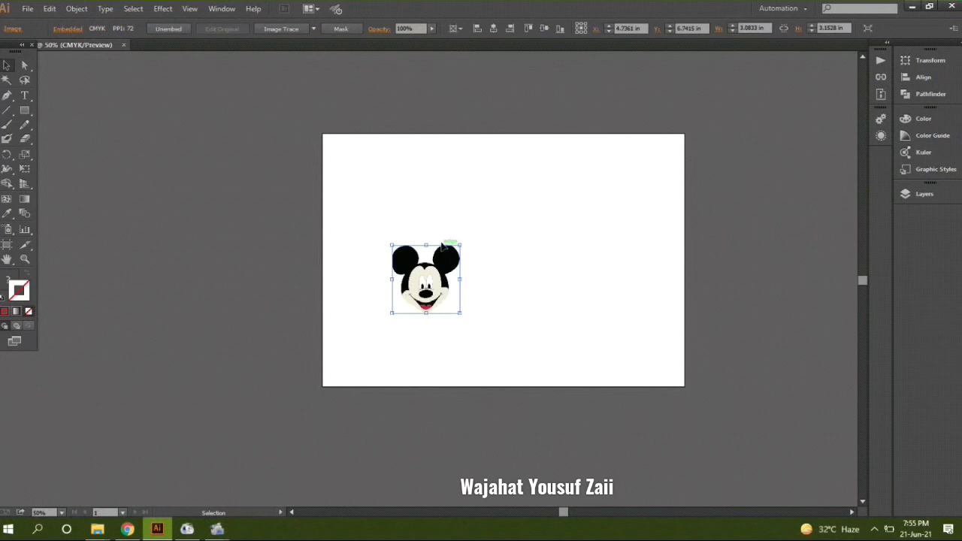
{"action": "left_click_drag", "start_coordinate": [449, 276], "coordinate": [598, 237]}
{"action": "key", "text": "Delete"}
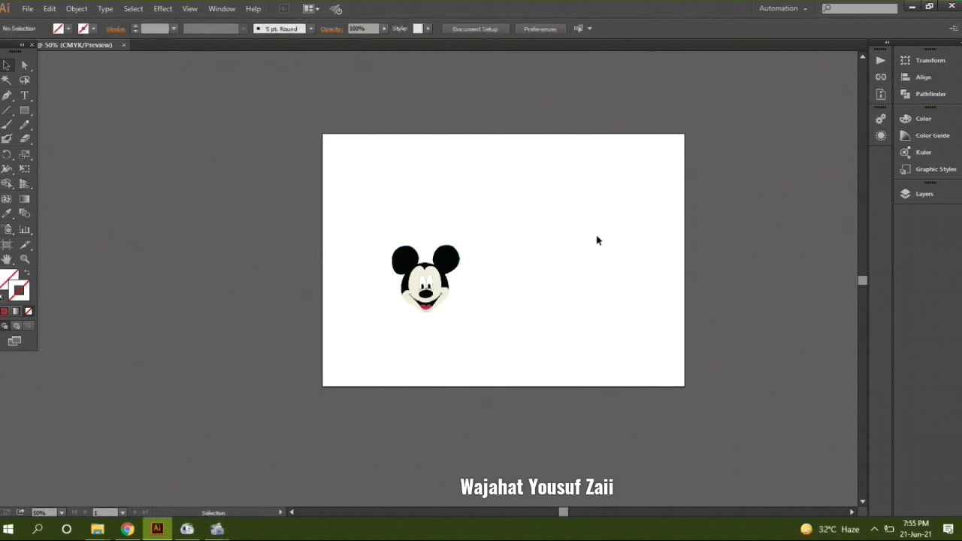
{"action": "left_click_drag", "start_coordinate": [491, 243], "coordinate": [491, 244]}
{"action": "left_click_drag", "start_coordinate": [526, 276], "coordinate": [580, 332]}
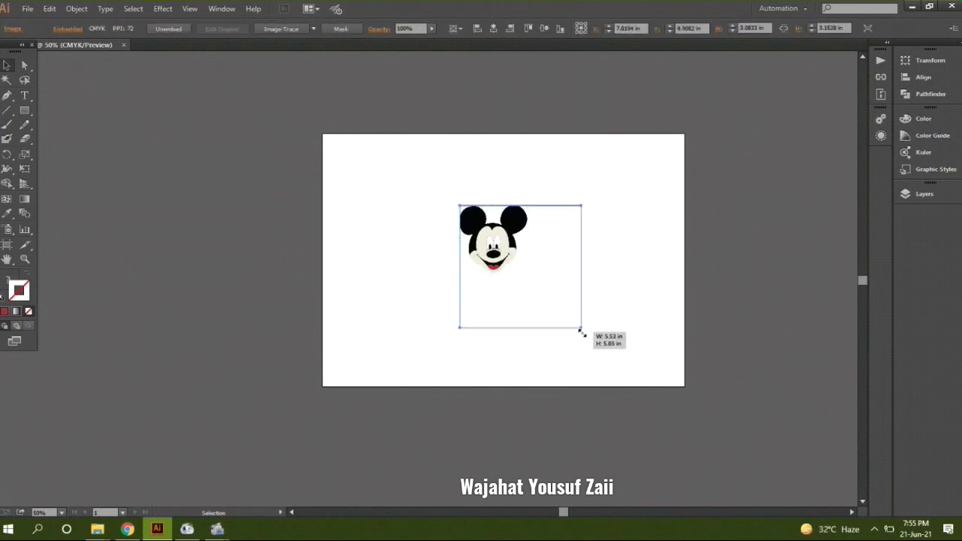
{"action": "mouse_move", "coordinate": [397, 250]}
{"action": "left_mouse_down"}
{"action": "mouse_move", "coordinate": [325, 266]}
{"action": "mouse_move", "coordinate": [226, 220]}
{"action": "left_mouse_up"}
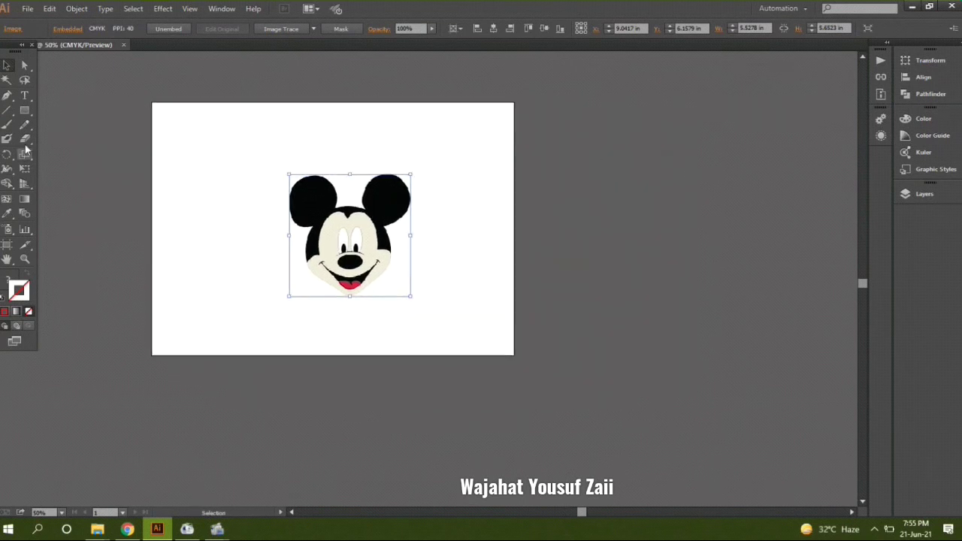
{"action": "scroll", "coordinate": [177, 232], "scroll_direction": "up", "scroll_amount": 1}
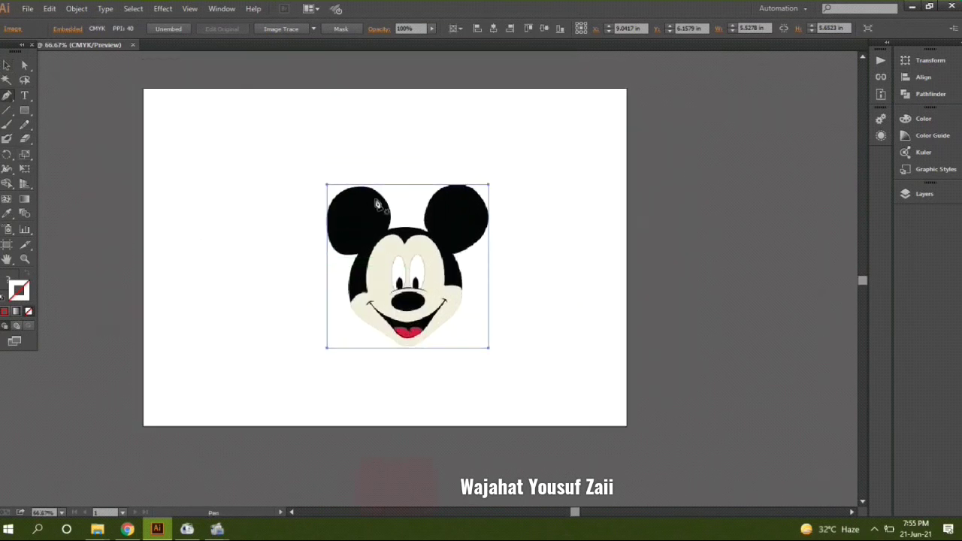
{"action": "scroll", "coordinate": [338, 180], "scroll_direction": "up", "scroll_amount": 1}
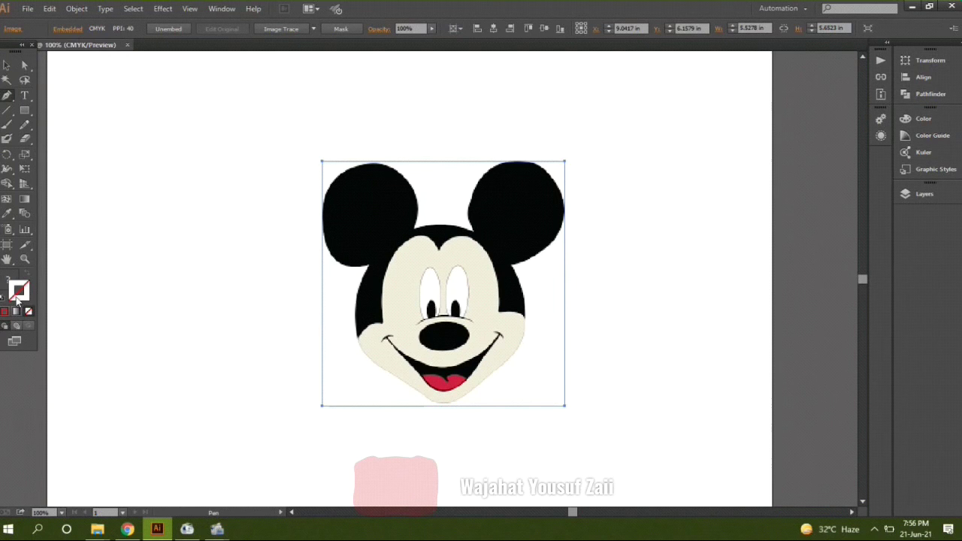
Pick a strong red in the Color Picker.
{"action": "double_click", "coordinate": [18, 290]}
{"action": "left_click_drag", "start_coordinate": [463, 214], "coordinate": [462, 206]}
{"action": "left_click", "coordinate": [433, 223]}
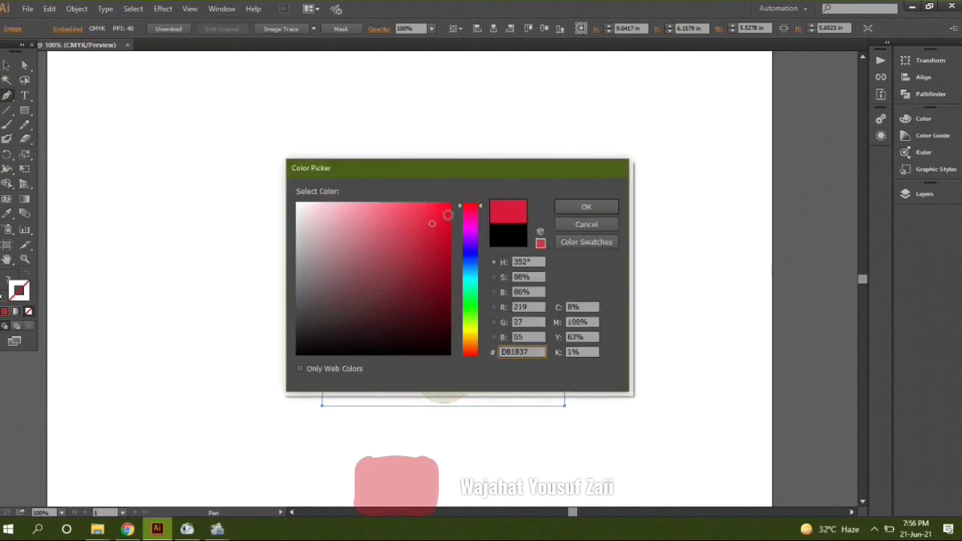
{"action": "left_click", "coordinate": [565, 208]}
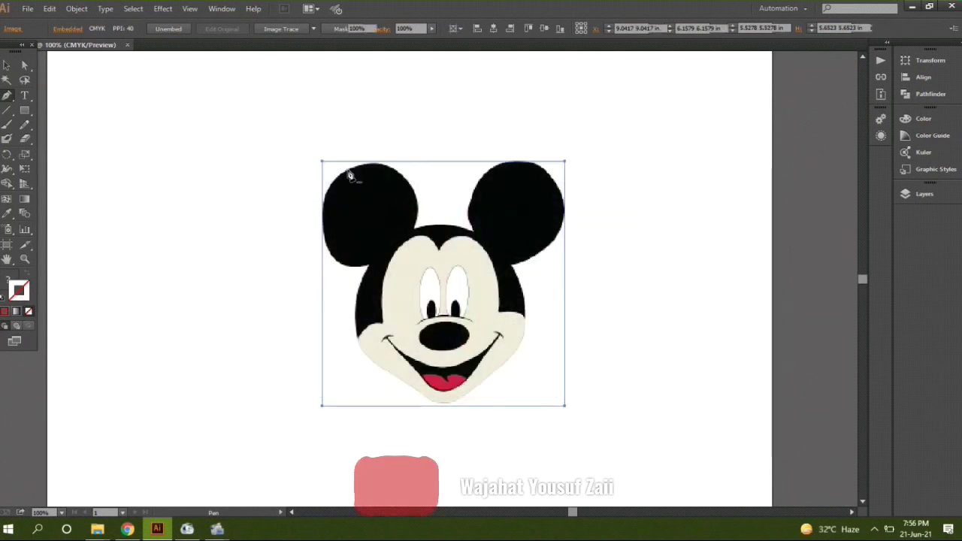
Start a Pen path at the top of the left ear with a red stroke.
{"action": "left_click", "coordinate": [346, 173]}
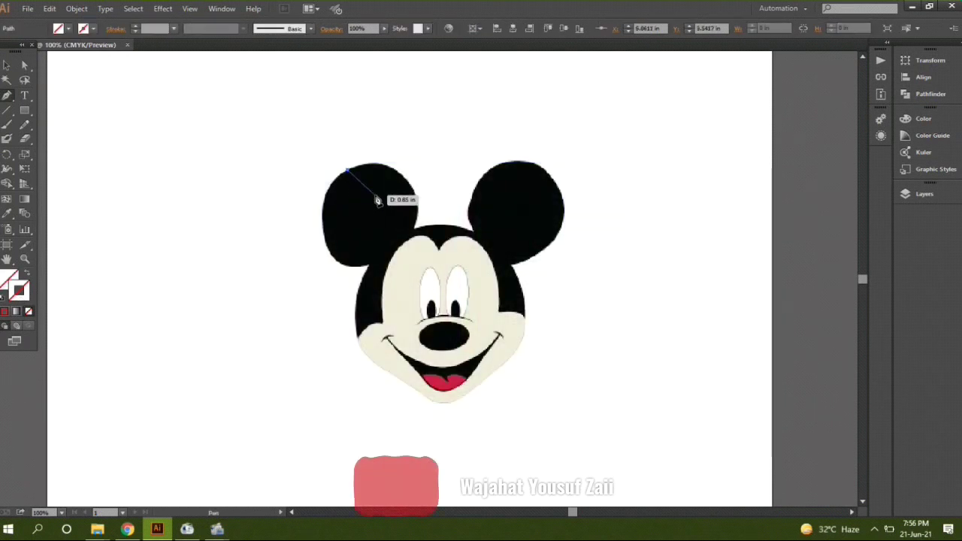
{"action": "double_click", "coordinate": [21, 298]}
{"action": "key", "text": "ctrl+v"}
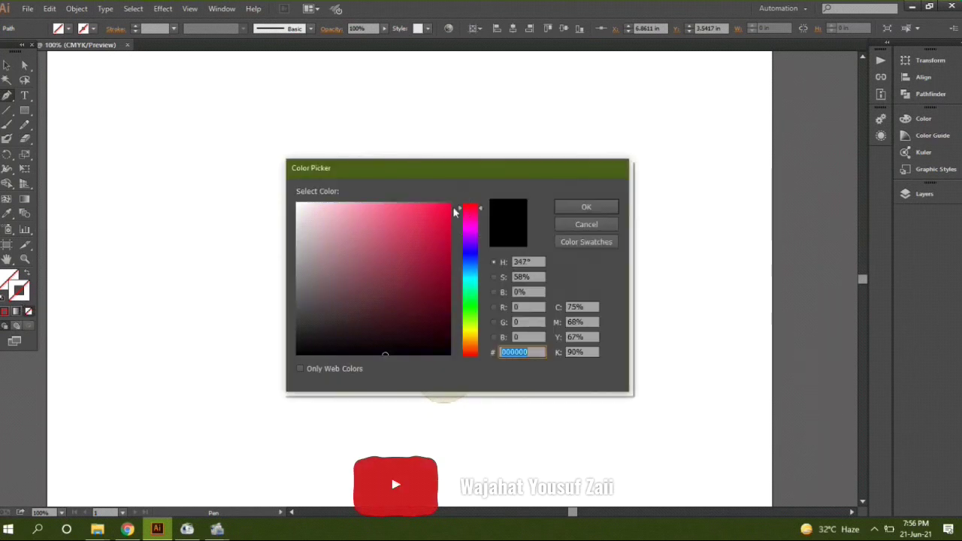
{"action": "left_click", "coordinate": [587, 207]}
Trace the left ear, top of the head and right ear with curved anchors.
{"action": "scroll", "coordinate": [401, 223], "scroll_direction": "up", "scroll_amount": 1, "text": "alt"}
{"action": "mouse_move", "coordinate": [423, 227]}
{"action": "left_mouse_down"}
{"action": "mouse_move", "coordinate": [412, 349]}
{"action": "mouse_move", "coordinate": [400, 368]}
{"action": "left_mouse_up"}
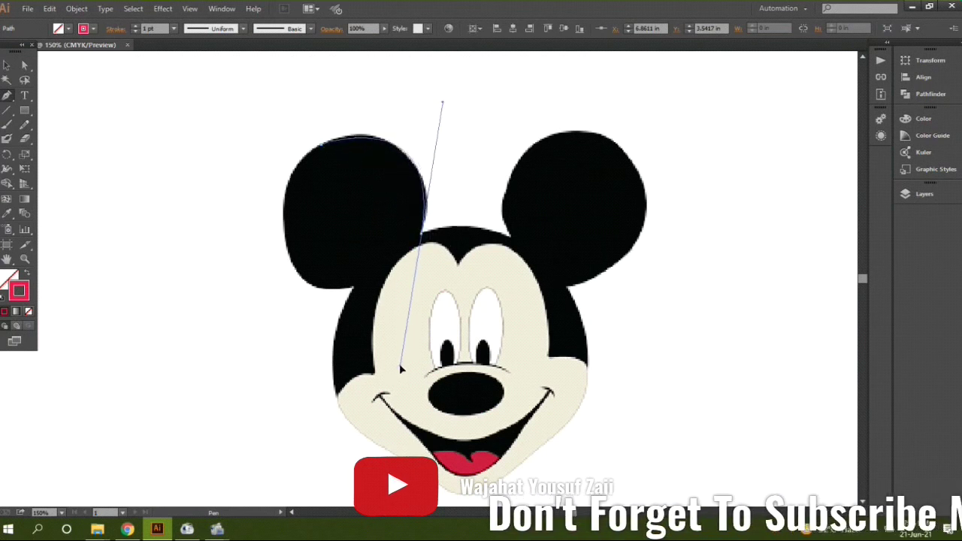
{"action": "left_click", "coordinate": [423, 233]}
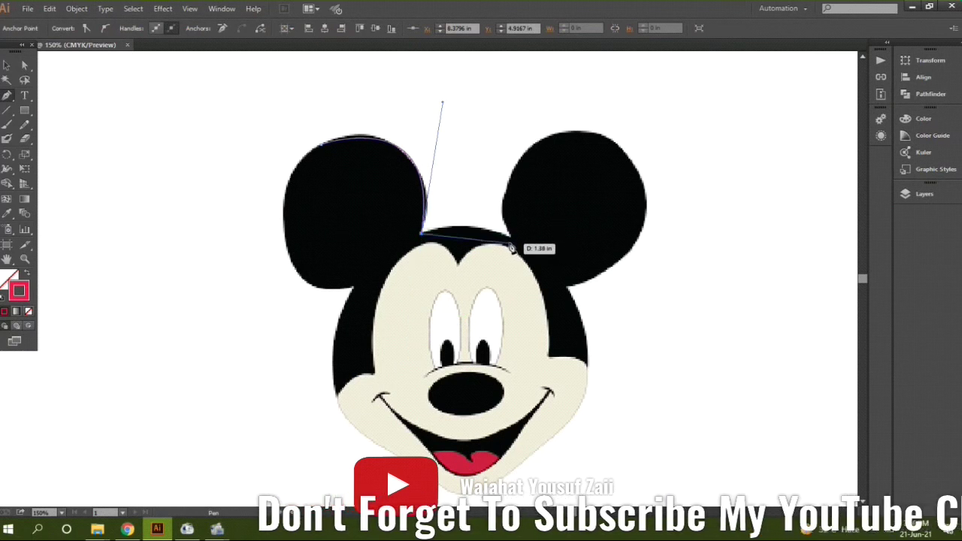
{"action": "mouse_move", "coordinate": [511, 239]}
{"action": "left_mouse_down"}
{"action": "mouse_move", "coordinate": [526, 264]}
{"action": "mouse_move", "coordinate": [556, 259]}
{"action": "left_mouse_up"}
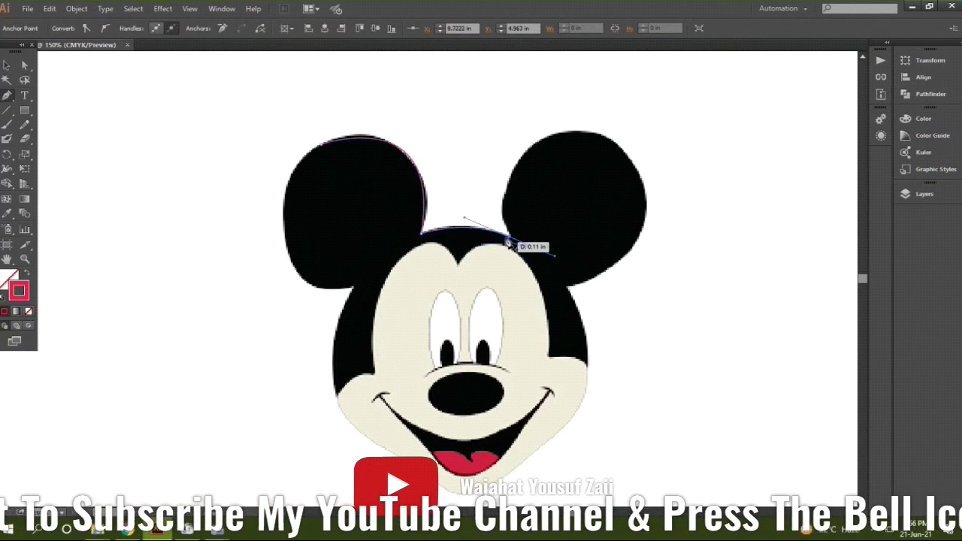
{"action": "left_click_drag", "start_coordinate": [578, 132], "coordinate": [674, 113]}
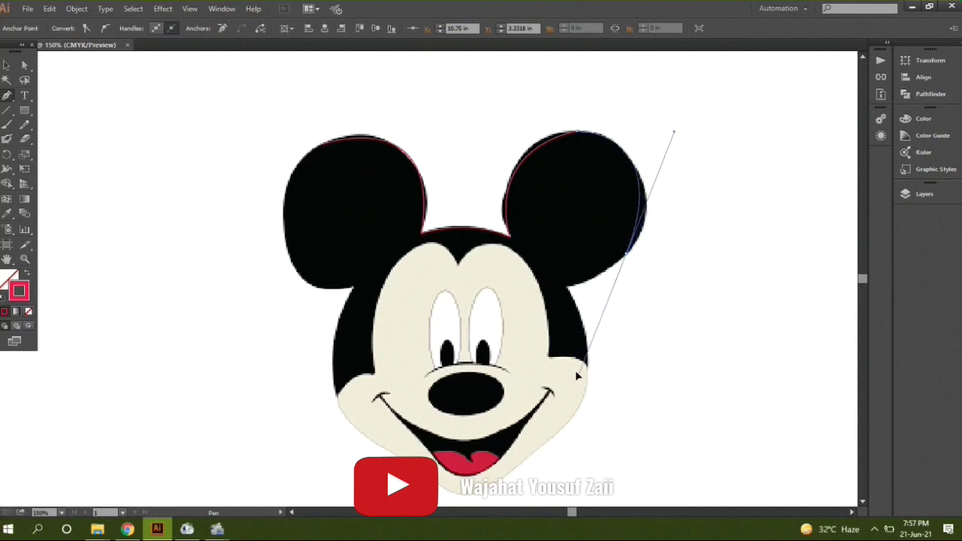
{"action": "left_click_drag", "start_coordinate": [624, 257], "coordinate": [626, 259]}
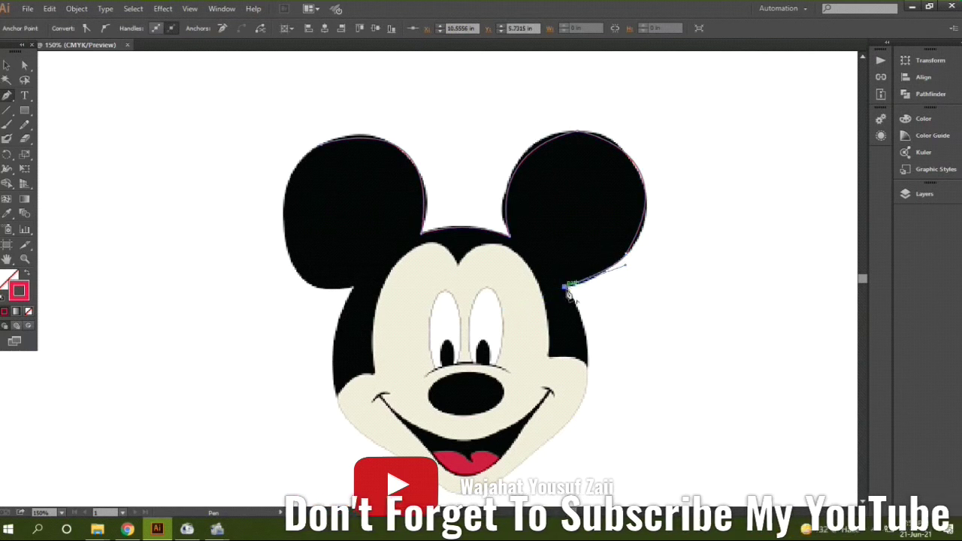
Continue the red outline down the right cheek with smooth anchors.
{"action": "scroll", "coordinate": [583, 305], "scroll_direction": "down", "scroll_amount": 2}
{"action": "left_click_drag", "start_coordinate": [587, 319], "coordinate": [581, 366]}
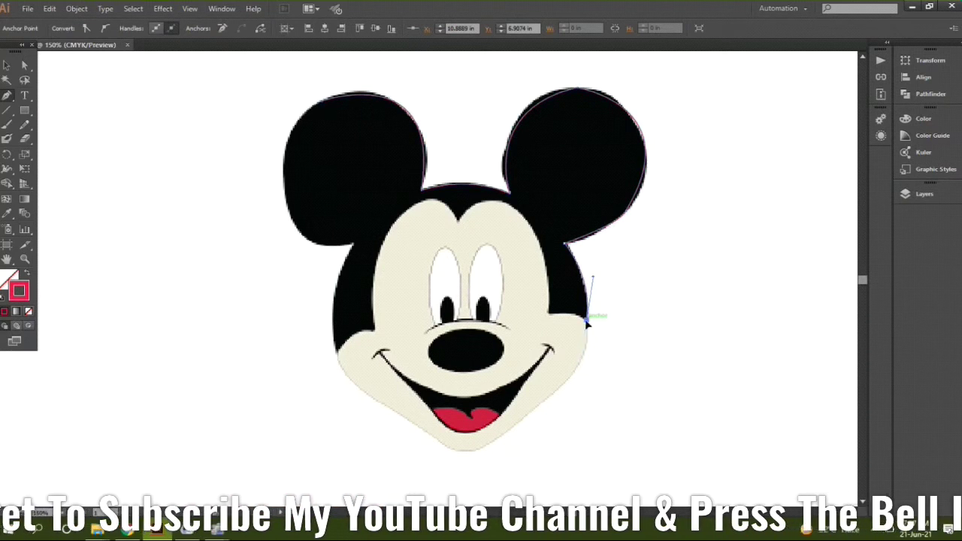
{"action": "scroll", "coordinate": [583, 346], "scroll_direction": "down", "scroll_amount": 1}
{"action": "left_click_drag", "start_coordinate": [582, 345], "coordinate": [575, 374]}
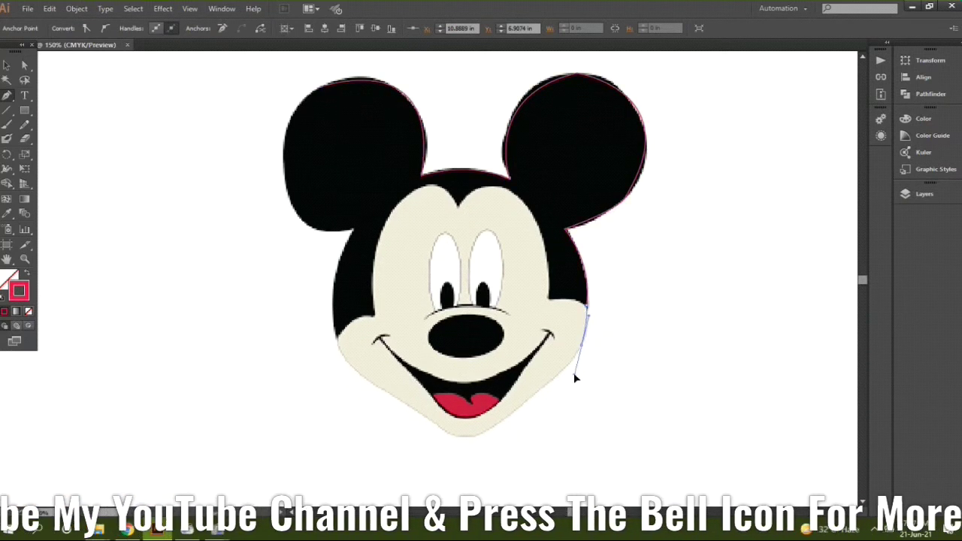
{"action": "scroll", "coordinate": [581, 357], "scroll_direction": "down", "scroll_amount": 1}
{"action": "left_click_drag", "start_coordinate": [564, 370], "coordinate": [556, 367]}
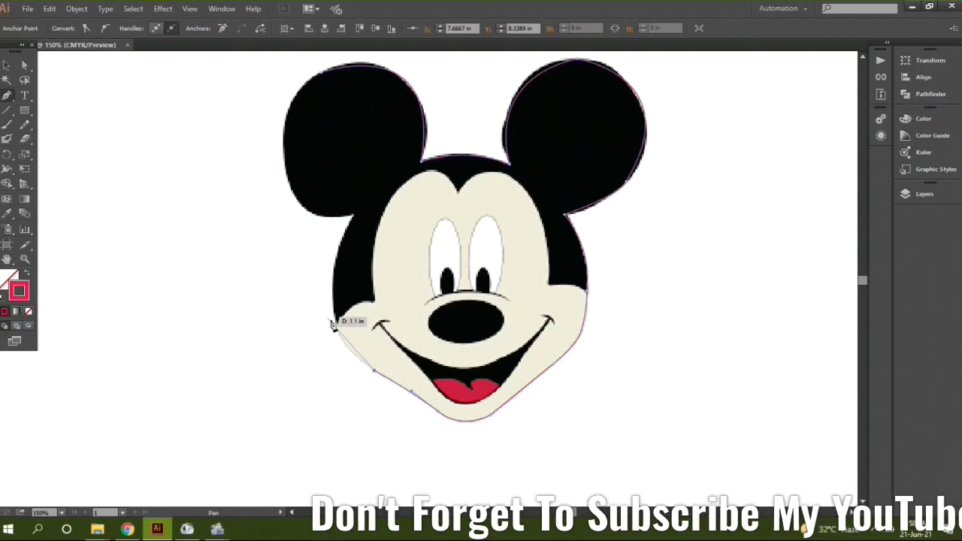
Trace the chin, left cheek and left ear join to complete the head silhouette.
{"action": "left_click_drag", "start_coordinate": [339, 329], "coordinate": [317, 285]}
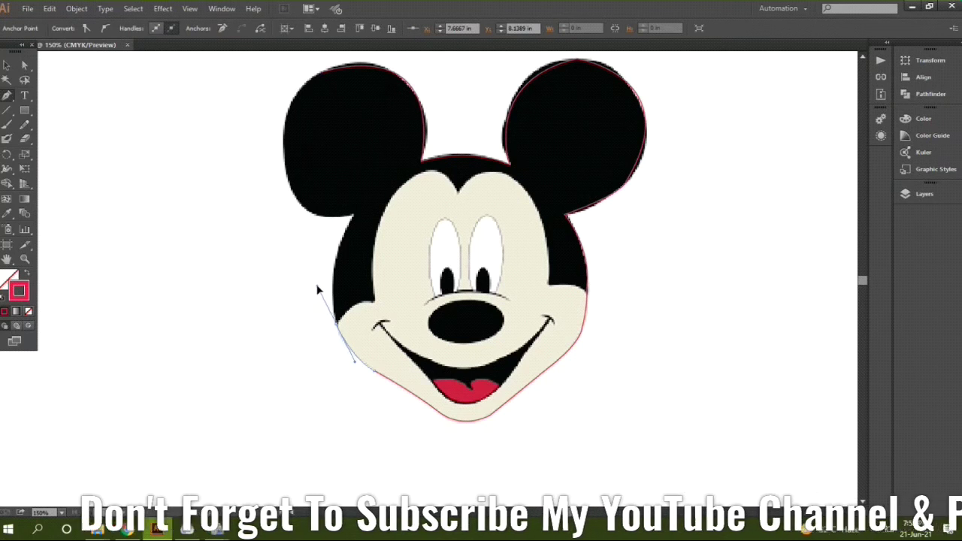
{"action": "left_click", "coordinate": [352, 216]}
{"action": "mouse_move", "coordinate": [356, 202]}
{"action": "left_mouse_down"}
{"action": "mouse_move", "coordinate": [387, 135]}
{"action": "mouse_move", "coordinate": [382, 176]}
{"action": "left_mouse_up"}
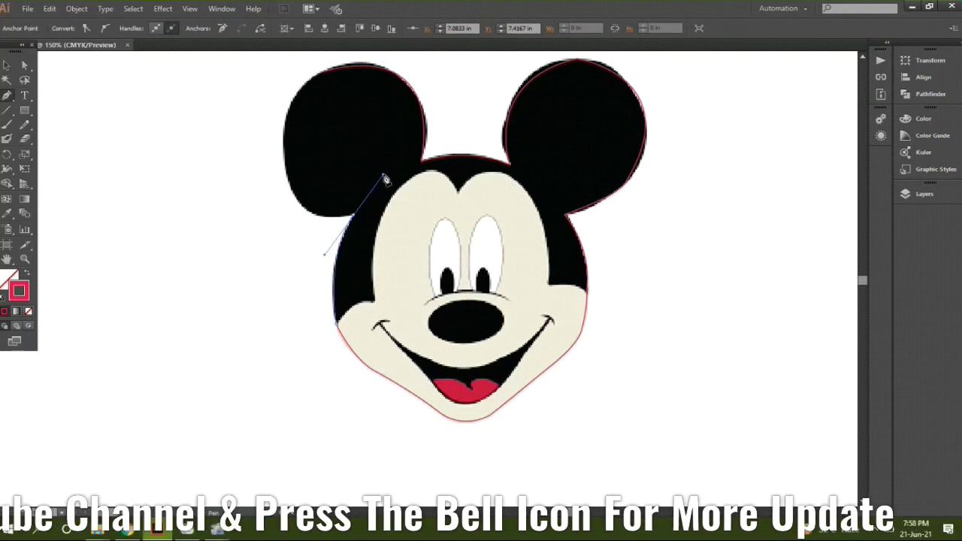
{"action": "left_click", "coordinate": [352, 216]}
{"action": "mouse_move", "coordinate": [284, 152]}
{"action": "left_mouse_down"}
{"action": "mouse_move", "coordinate": [255, 75]}
{"action": "mouse_move", "coordinate": [274, 71]}
{"action": "left_mouse_up"}
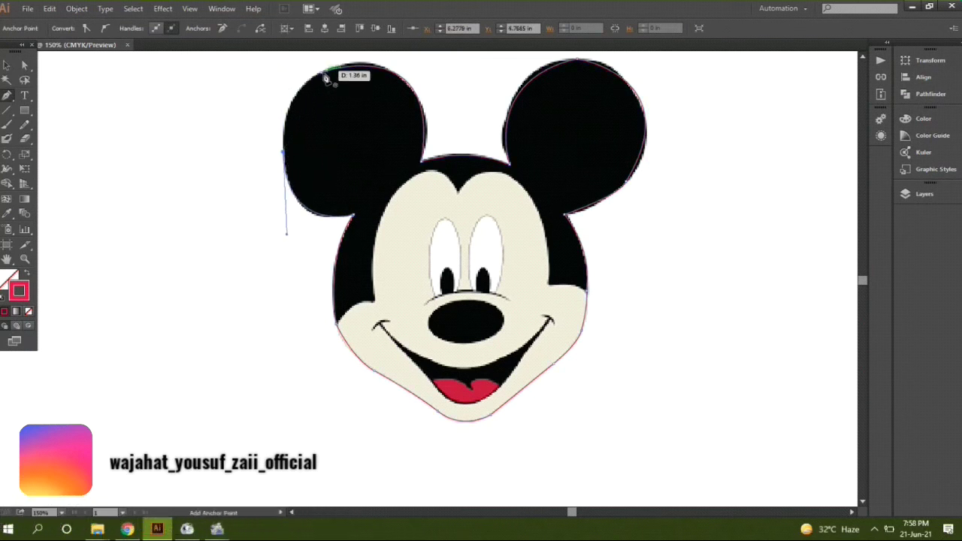
{"action": "scroll", "coordinate": [358, 82], "scroll_direction": "up", "scroll_amount": 2}
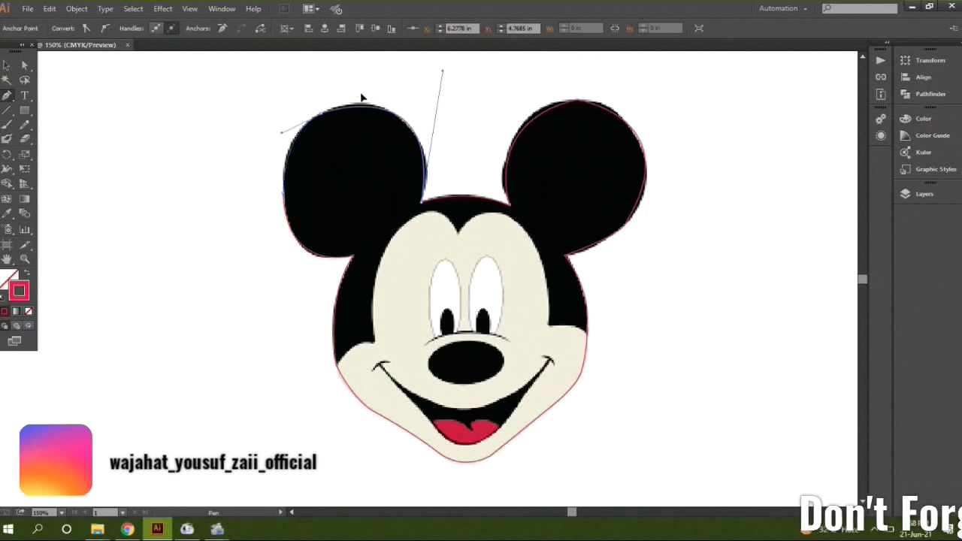
Hide the traced head outline in Layer 1 and start a new path on the lower-left face edge.
{"action": "key", "text": "v"}
{"action": "left_click", "coordinate": [148, 157]}
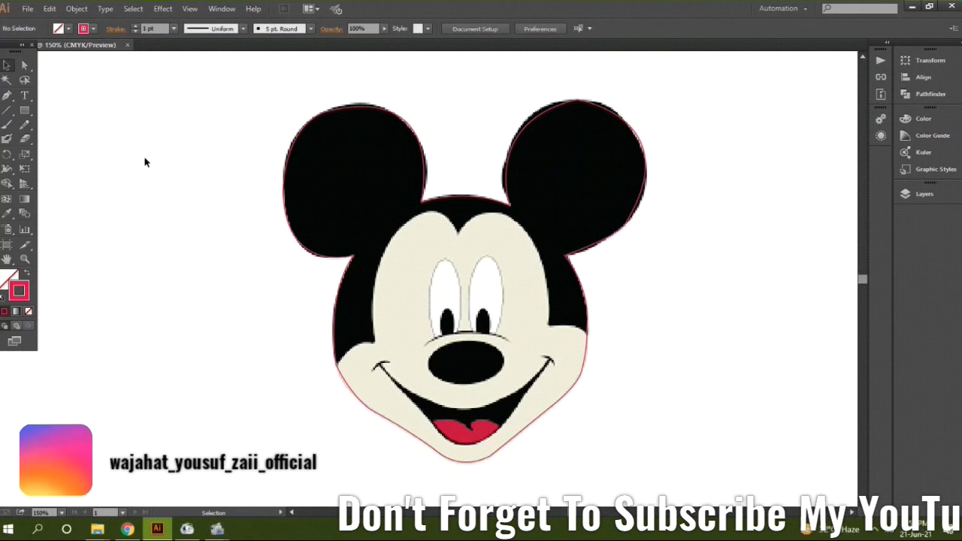
{"action": "left_click", "coordinate": [921, 194]}
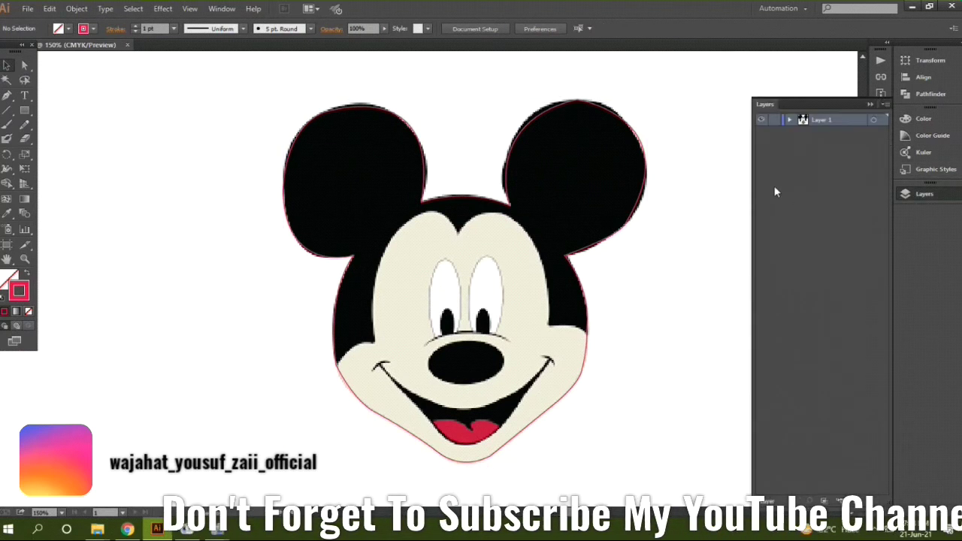
{"action": "left_click", "coordinate": [790, 120]}
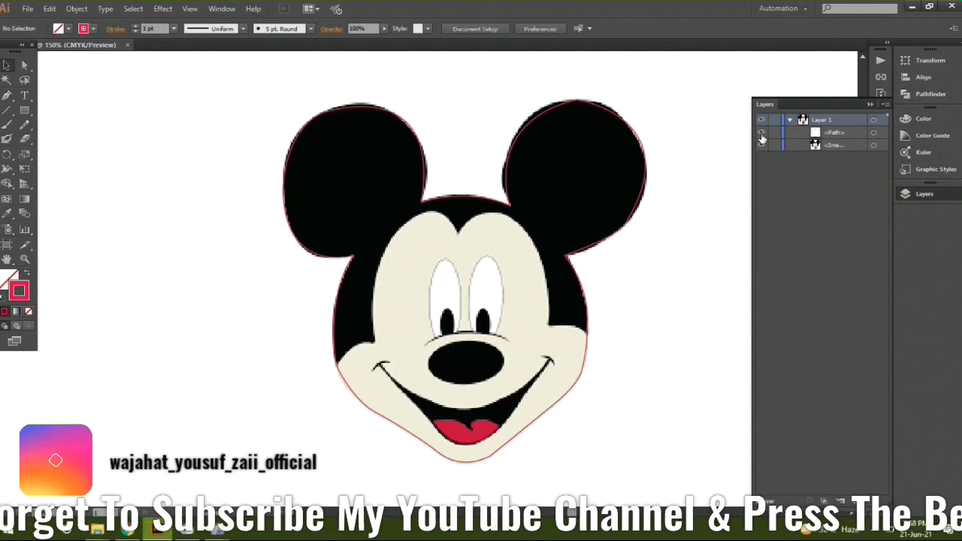
{"action": "left_click", "coordinate": [762, 133]}
{"action": "key", "text": "p"}
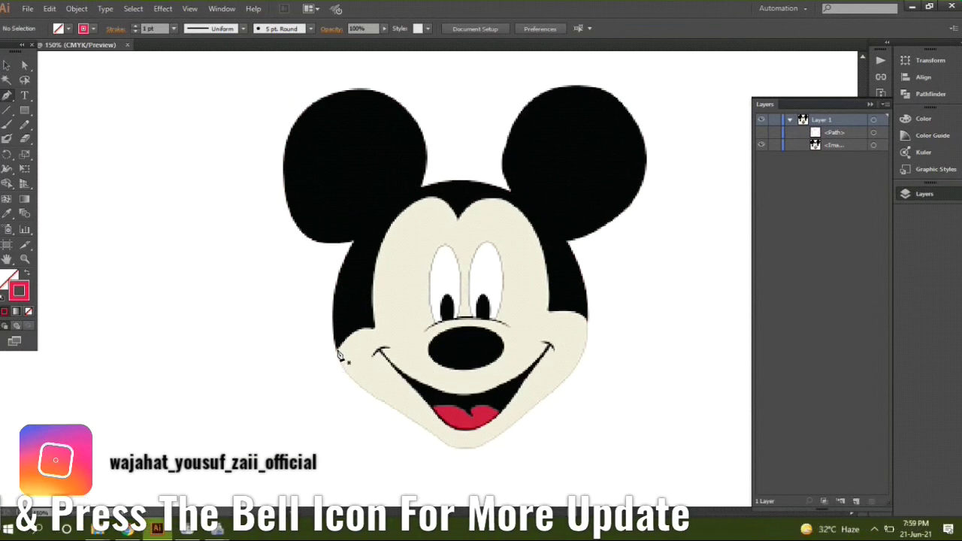
{"action": "left_click", "coordinate": [338, 350]}
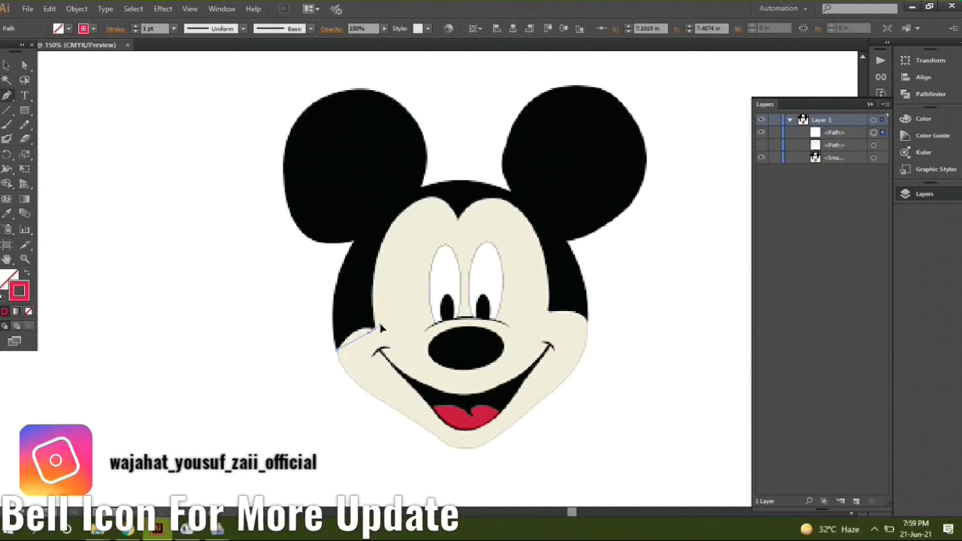
Trace the face edge from the lower left up around the top of the face.
{"action": "left_click_drag", "start_coordinate": [395, 329], "coordinate": [382, 333]}
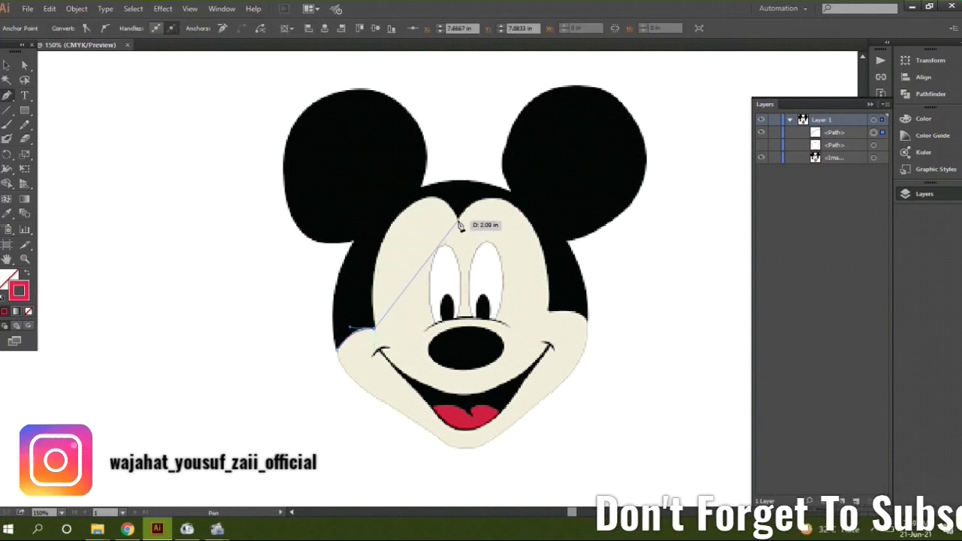
{"action": "left_click_drag", "start_coordinate": [457, 220], "coordinate": [560, 300]}
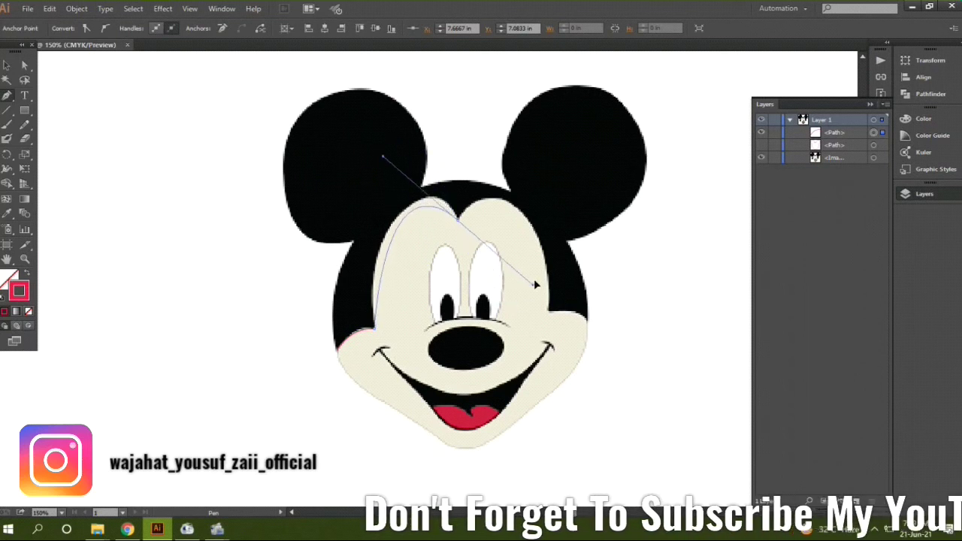
{"action": "left_click_drag", "start_coordinate": [560, 300], "coordinate": [519, 307]}
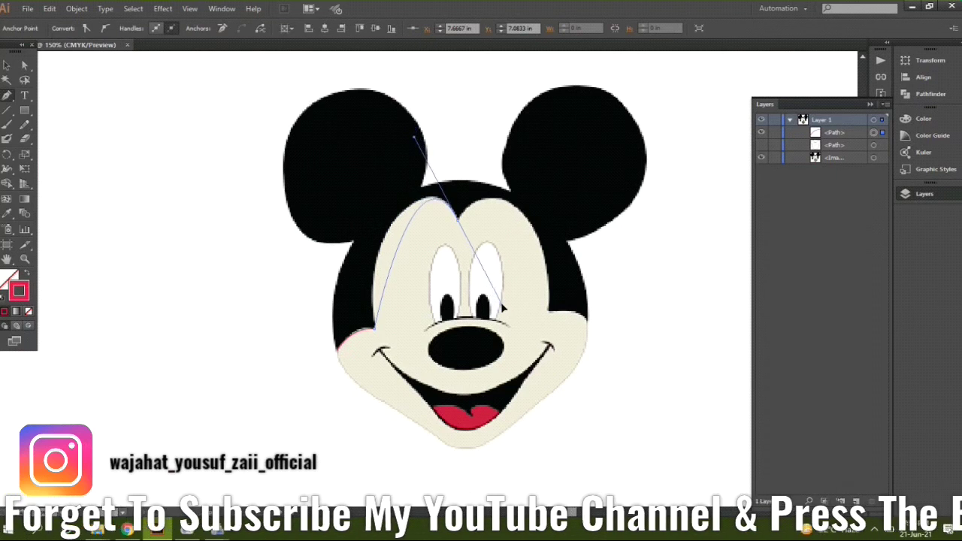
{"action": "key", "text": "ctrl+z"}
{"action": "left_click", "coordinate": [413, 211]}
{"action": "left_click_drag", "start_coordinate": [412, 209], "coordinate": [459, 173]}
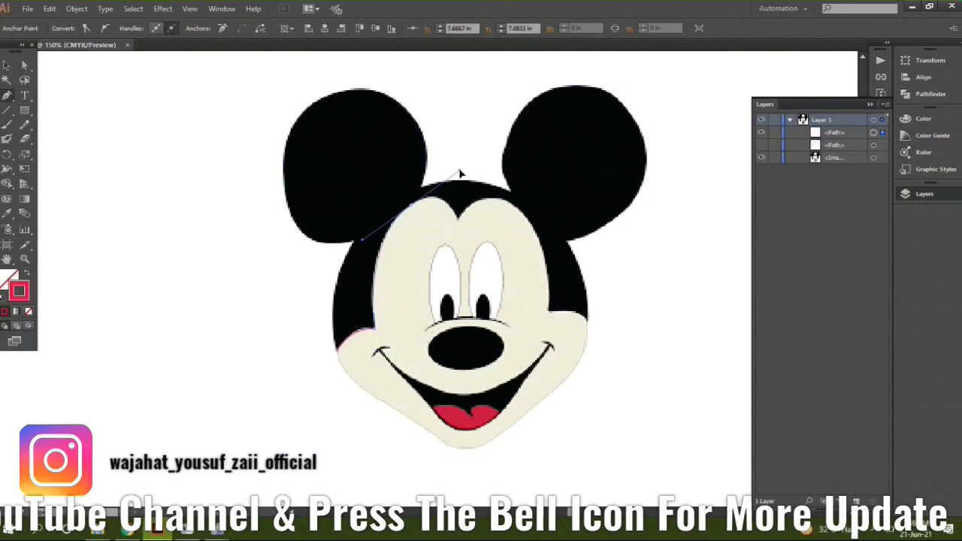
{"action": "left_click", "coordinate": [413, 208]}
Bring the face outline down the right side, finish it and deselect.
{"action": "left_click_drag", "start_coordinate": [458, 218], "coordinate": [472, 262]}
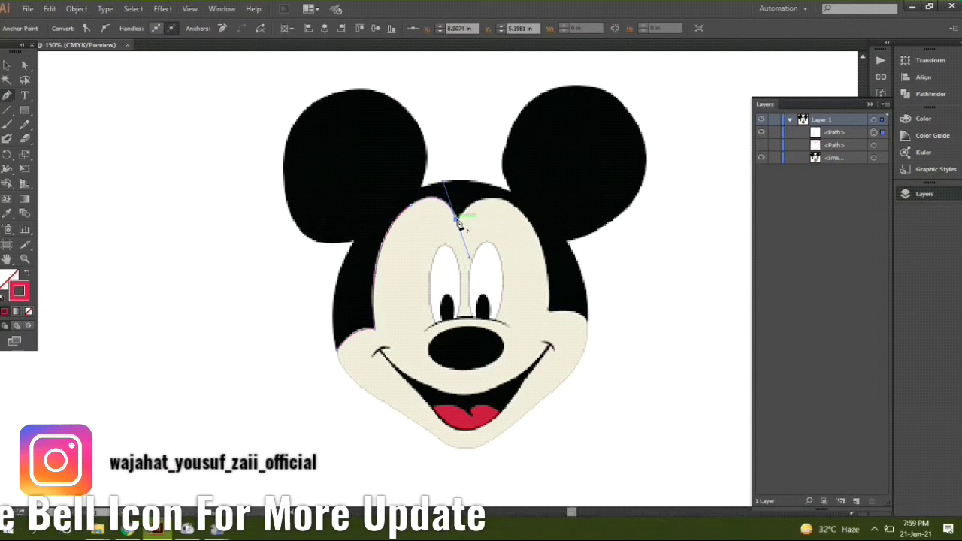
{"action": "left_click_drag", "start_coordinate": [537, 238], "coordinate": [543, 269]}
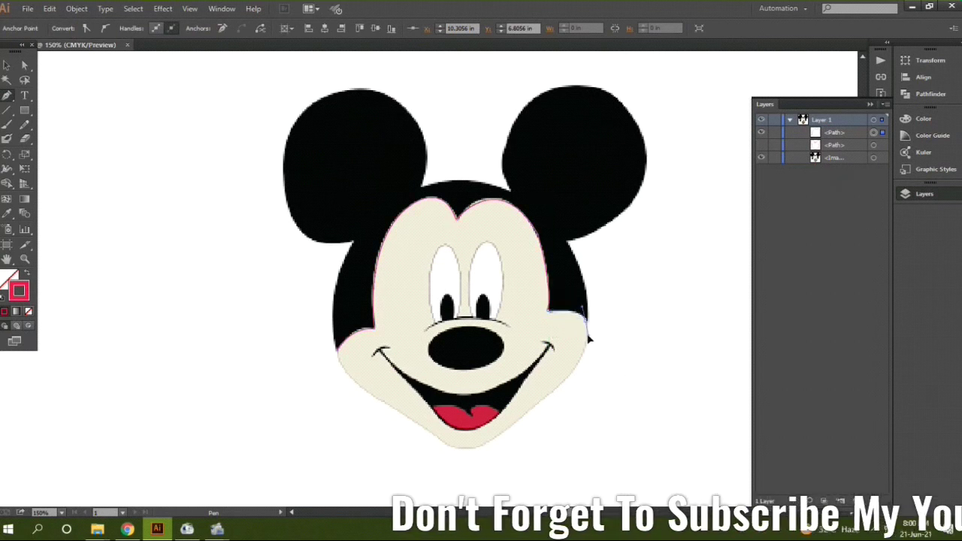
{"action": "mouse_move", "coordinate": [598, 348]}
{"action": "left_mouse_down"}
{"action": "mouse_move", "coordinate": [517, 298]}
{"action": "mouse_move", "coordinate": [203, 251]}
{"action": "left_mouse_up"}
{"action": "key", "text": "v"}
{"action": "left_click", "coordinate": [259, 297]}
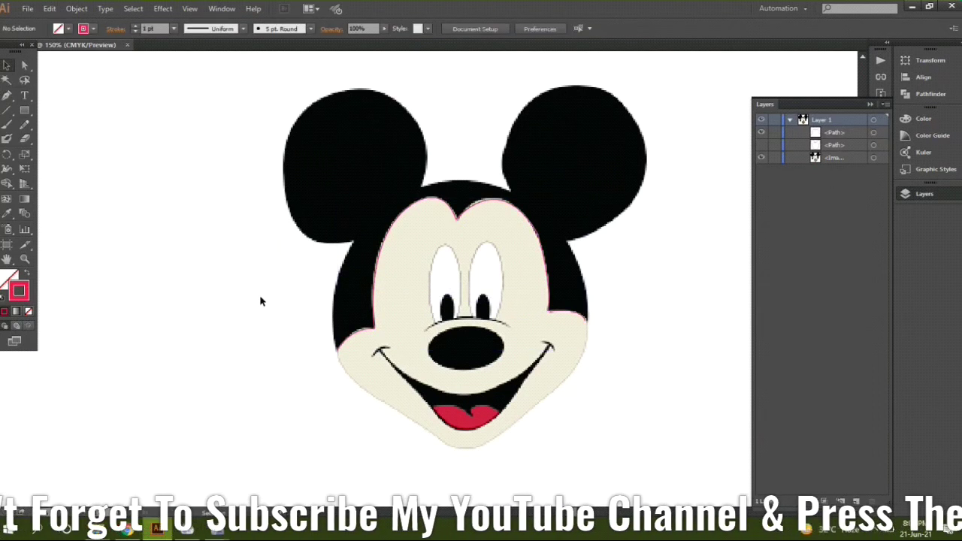
Trace a closed outline around the left white eye, with a straight brow segment.
{"action": "left_click", "coordinate": [6, 95]}
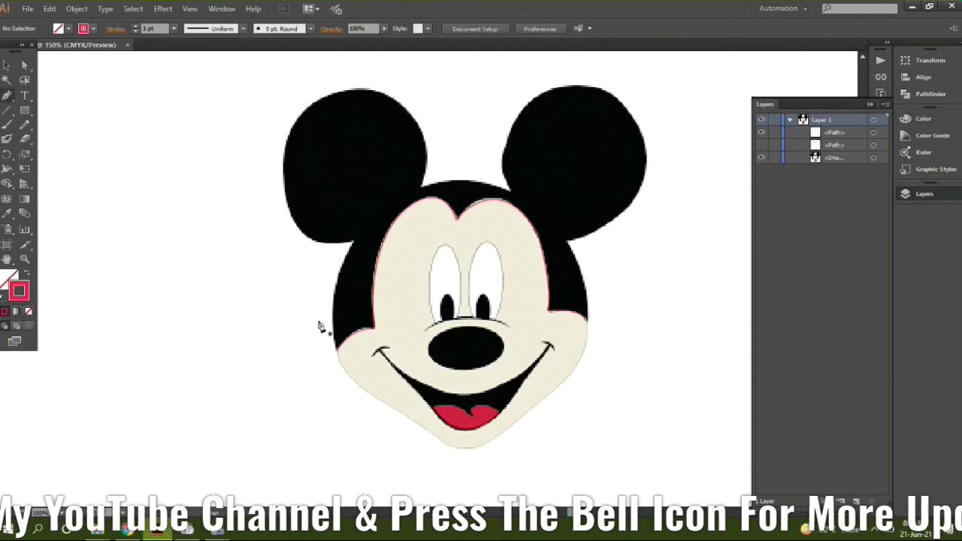
{"action": "left_click", "coordinate": [431, 262]}
{"action": "left_click_drag", "start_coordinate": [461, 265], "coordinate": [477, 299]}
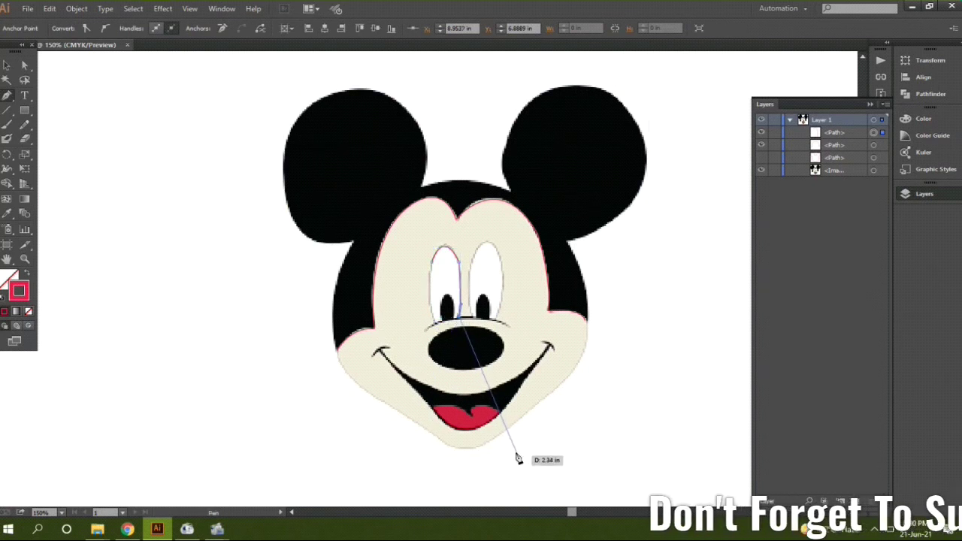
{"action": "scroll", "coordinate": [518, 459], "scroll_direction": "down", "scroll_amount": 2}
{"action": "scroll", "coordinate": [519, 451], "scroll_direction": "down", "scroll_amount": 1}
{"action": "scroll", "coordinate": [498, 456], "scroll_direction": "up", "scroll_amount": 1}
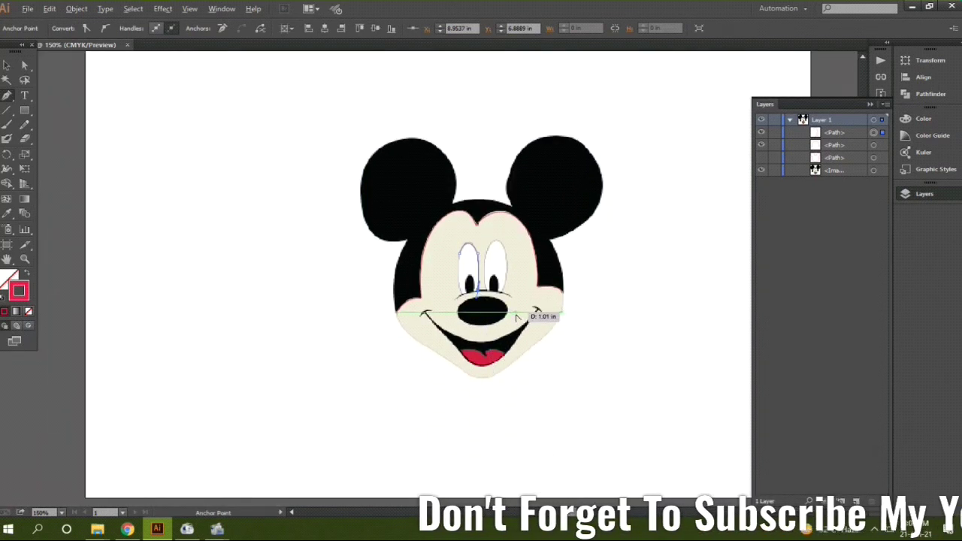
{"action": "scroll", "coordinate": [518, 317], "scroll_direction": "up", "scroll_amount": 1}
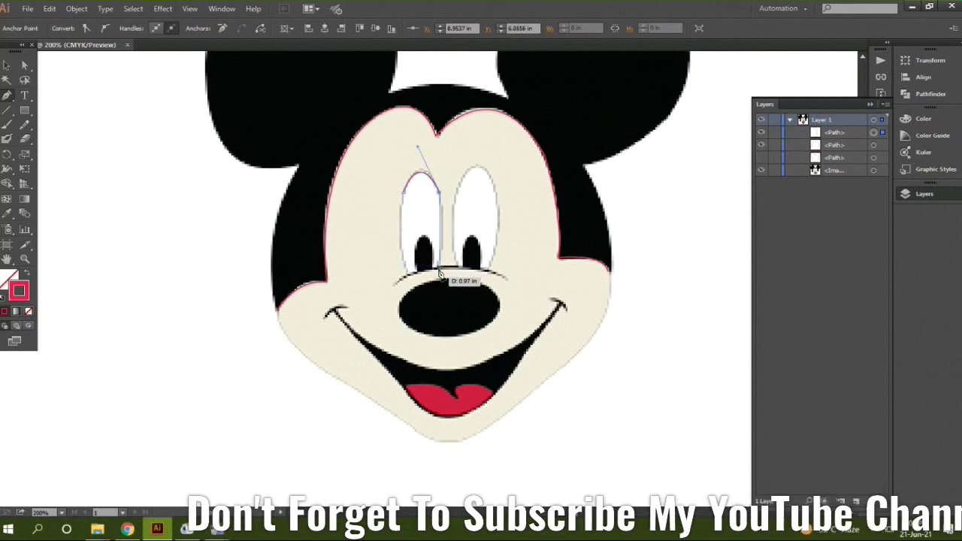
{"action": "left_click_drag", "start_coordinate": [440, 272], "coordinate": [442, 271]}
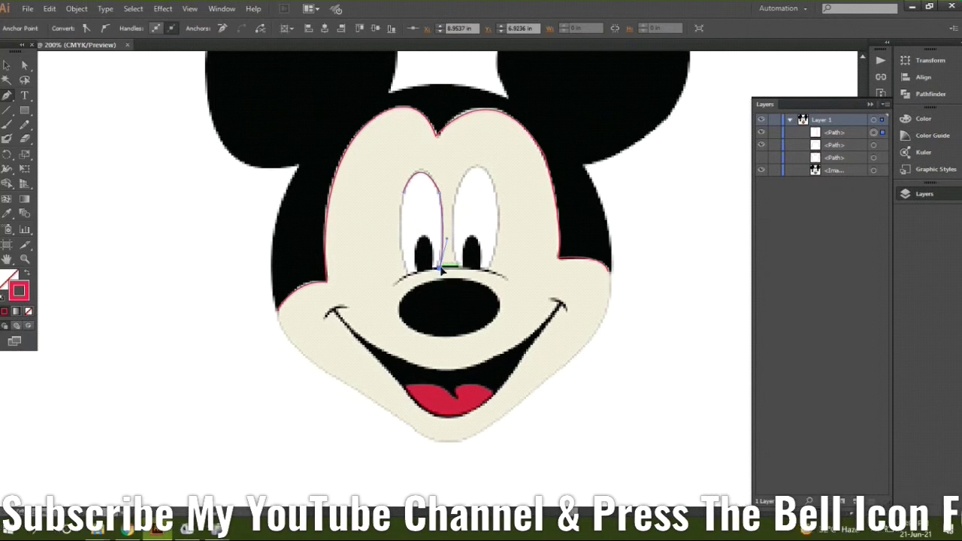
{"action": "left_click", "coordinate": [441, 269], "text": "alt"}
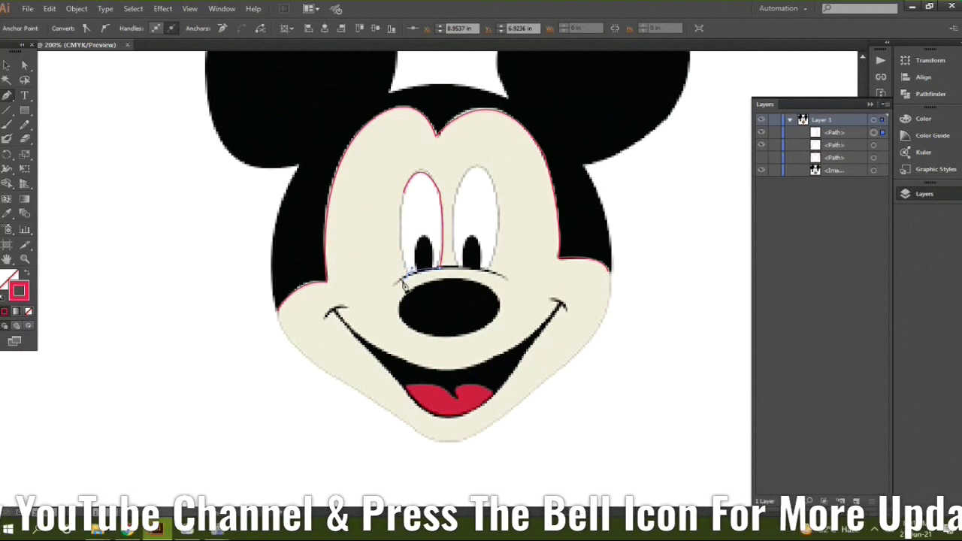
{"action": "left_click", "coordinate": [406, 272]}
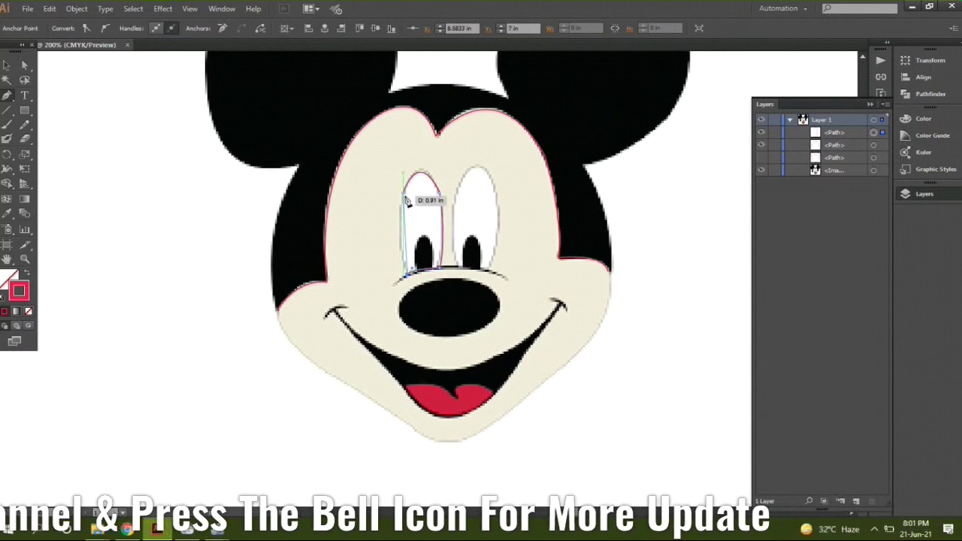
{"action": "left_click_drag", "start_coordinate": [413, 175], "coordinate": [411, 159]}
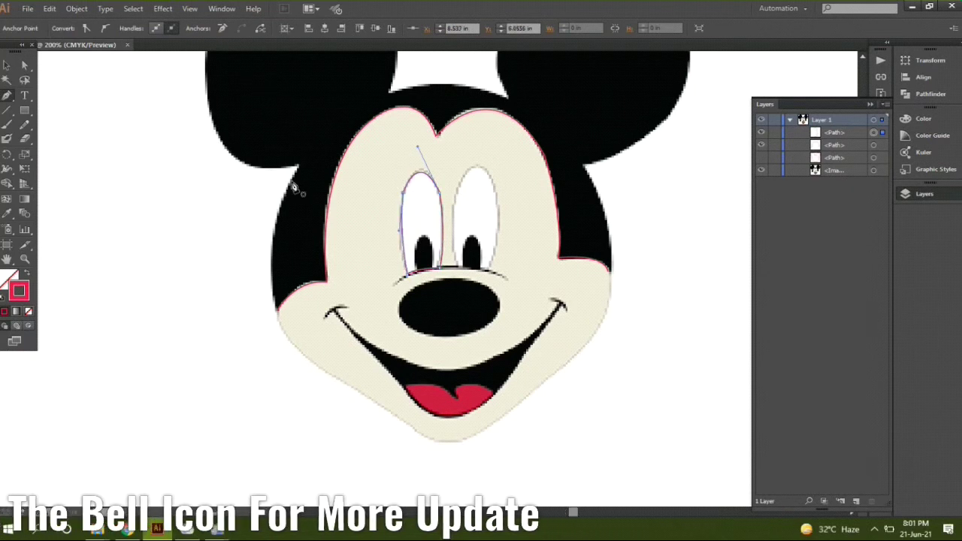
Trace a closed outline around the right white eye and deselect it.
{"action": "left_click_drag", "start_coordinate": [455, 191], "coordinate": [507, 200]}
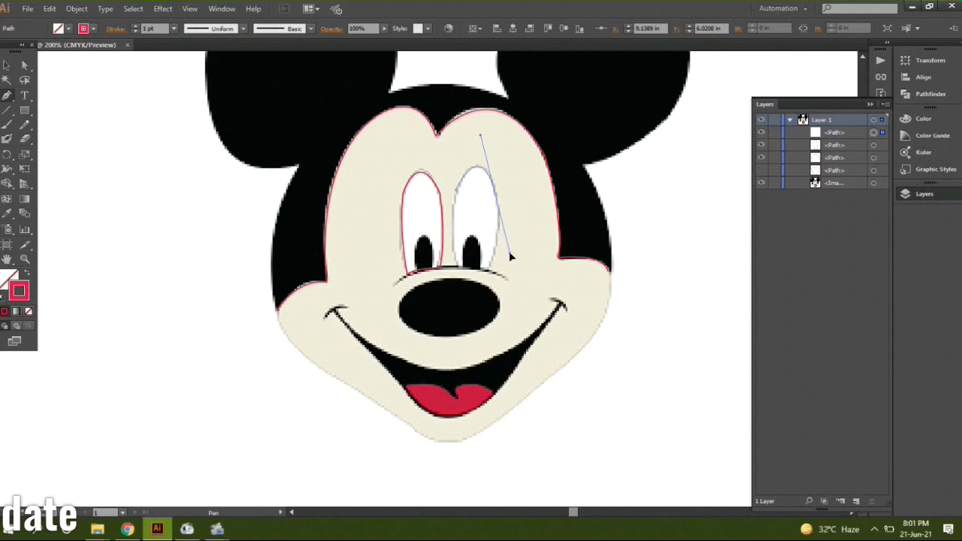
{"action": "left_click_drag", "start_coordinate": [512, 257], "coordinate": [509, 253]}
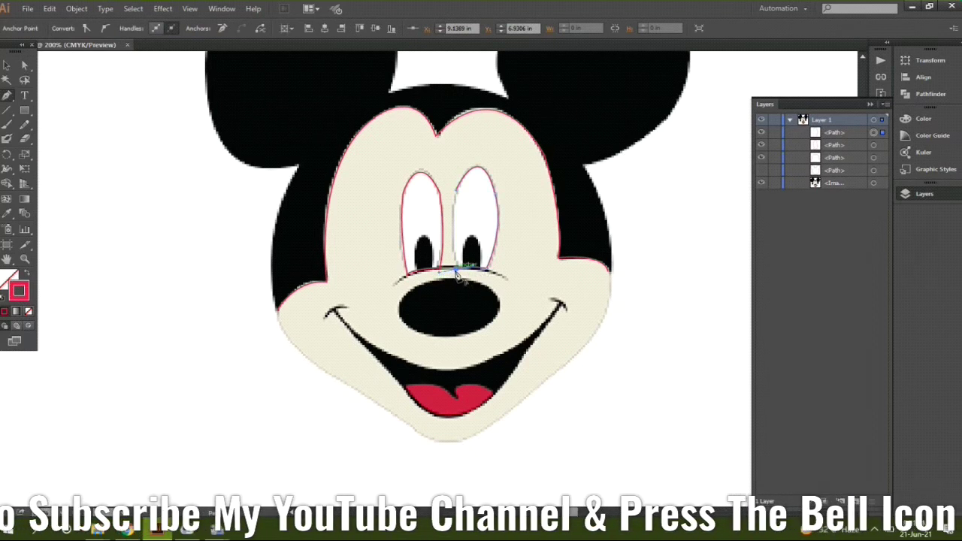
{"action": "left_click_drag", "start_coordinate": [457, 194], "coordinate": [482, 136]}
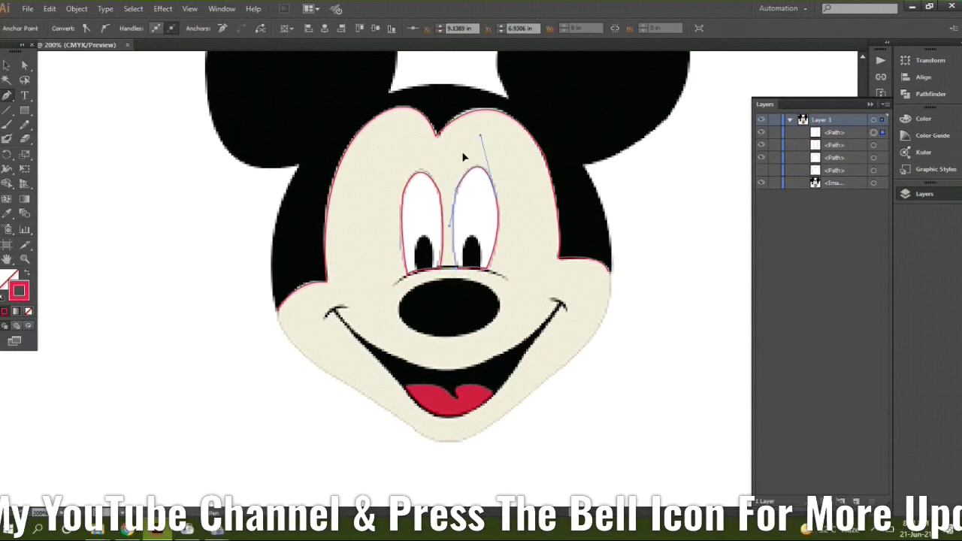
{"action": "left_click", "coordinate": [83, 131]}
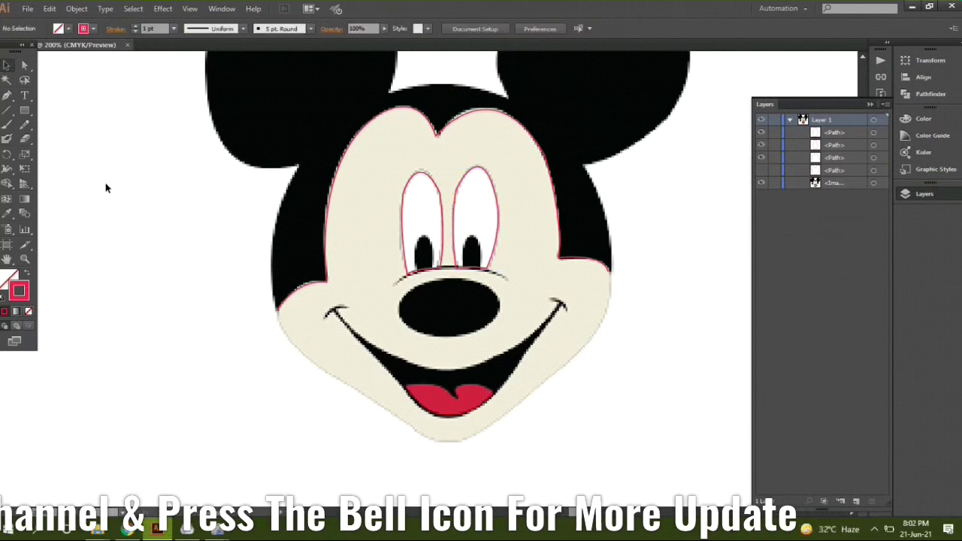
Zoom in and trace a closed outline around the left pupil.
{"action": "scroll", "coordinate": [150, 288], "scroll_direction": "up", "scroll_amount": 2}
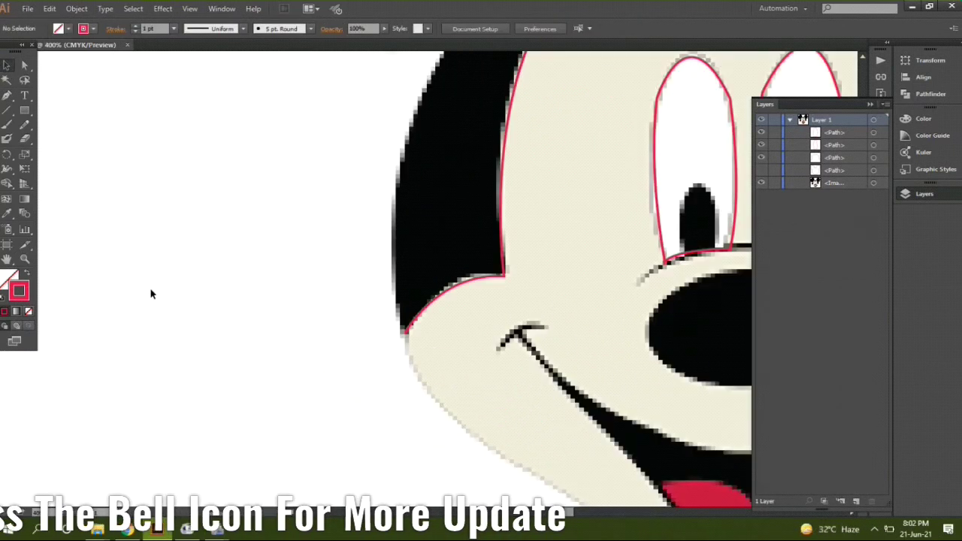
{"action": "left_click_drag", "start_coordinate": [324, 245], "coordinate": [0, 218]}
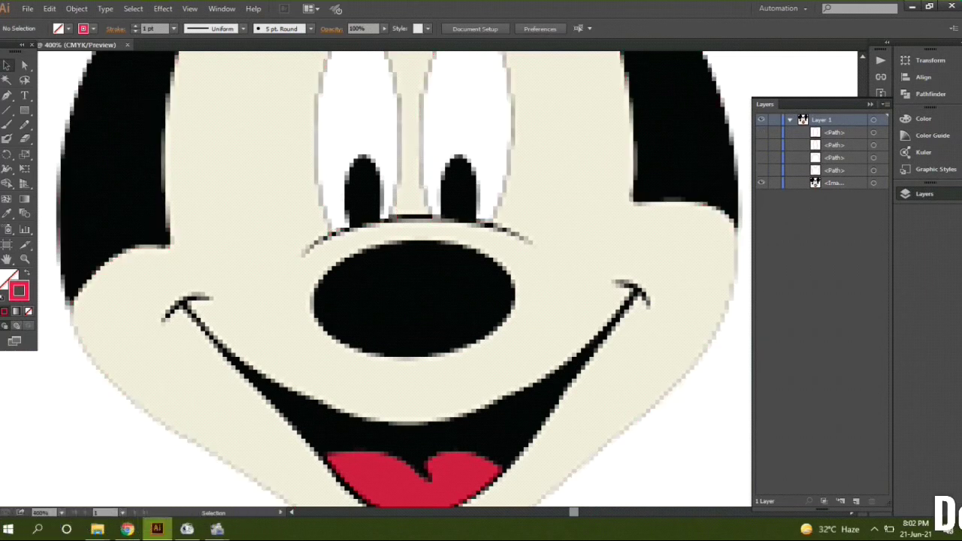
{"action": "left_click_drag", "start_coordinate": [346, 185], "coordinate": [376, 186]}
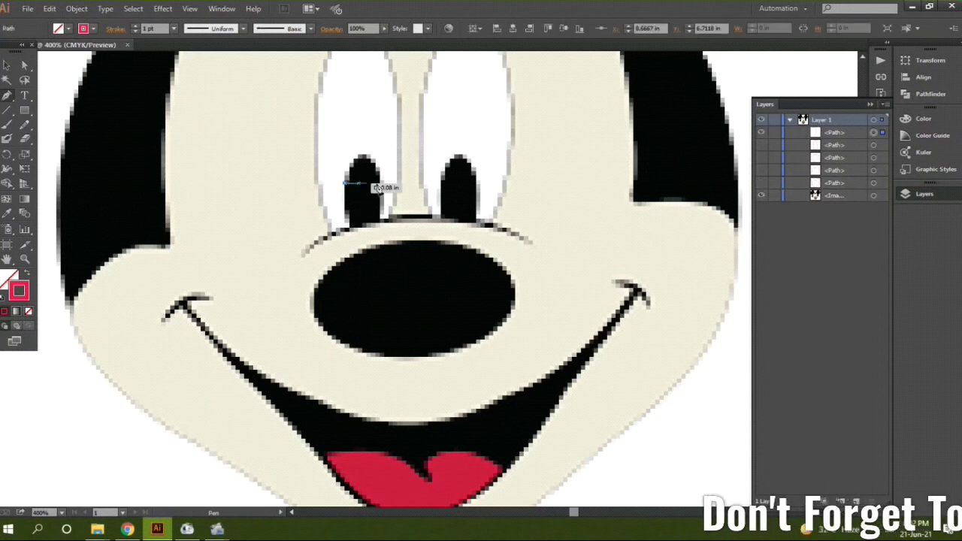
{"action": "mouse_move", "coordinate": [406, 247]}
{"action": "left_mouse_down"}
{"action": "mouse_move", "coordinate": [381, 169]}
{"action": "mouse_move", "coordinate": [395, 246]}
{"action": "left_mouse_up"}
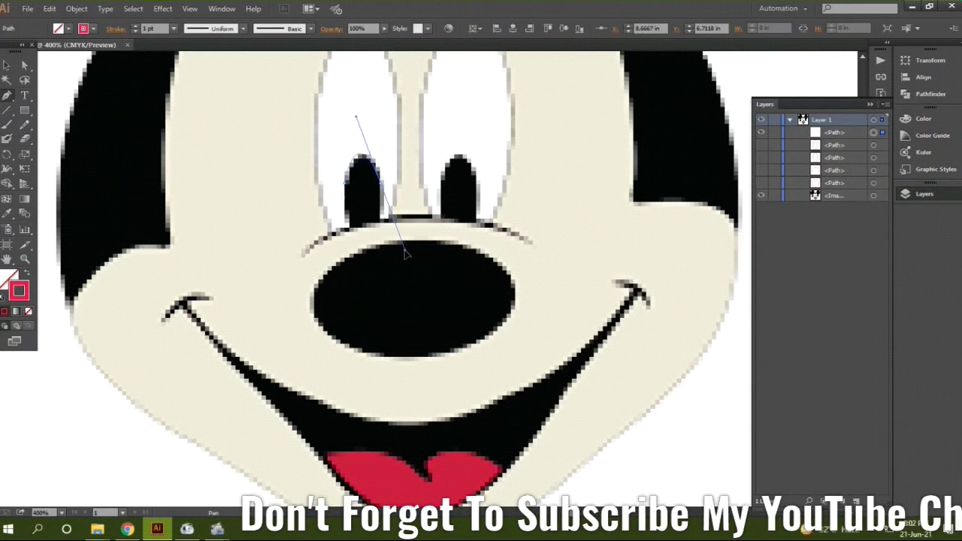
{"action": "mouse_move", "coordinate": [376, 185]}
{"action": "left_mouse_down"}
{"action": "mouse_move", "coordinate": [382, 225]}
{"action": "mouse_move", "coordinate": [348, 231]}
{"action": "left_mouse_up"}
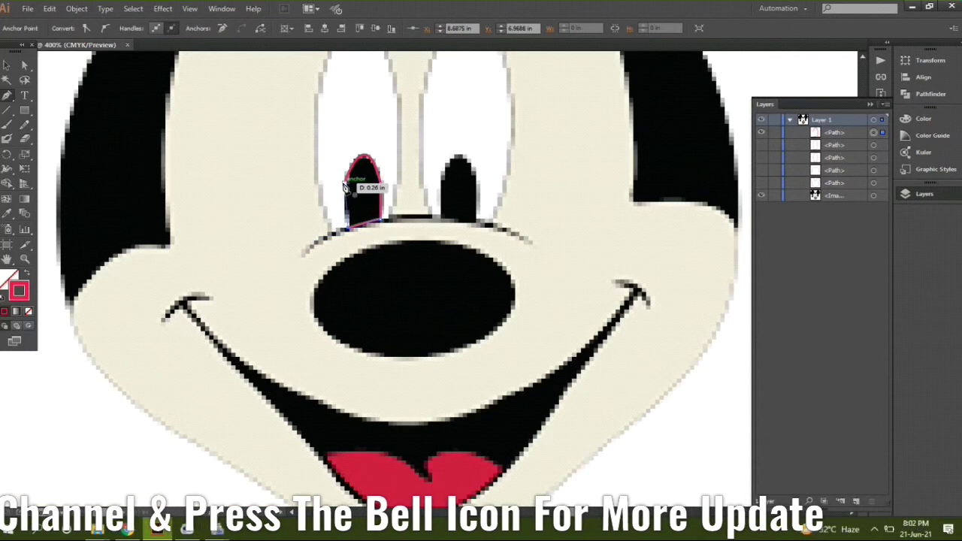
{"action": "left_click_drag", "start_coordinate": [348, 180], "coordinate": [348, 174]}
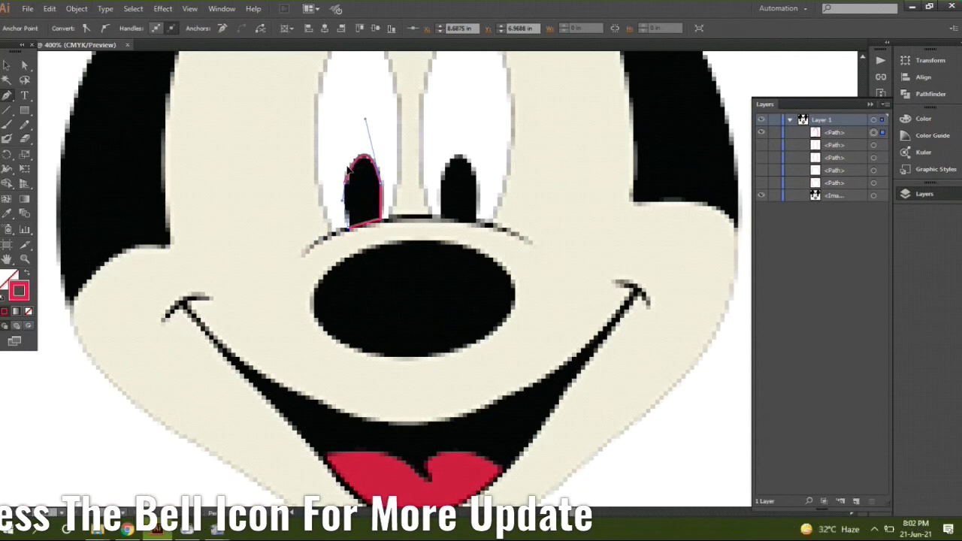
Trace a closed outline around the right pupil.
{"action": "left_click_drag", "start_coordinate": [442, 176], "coordinate": [477, 190]}
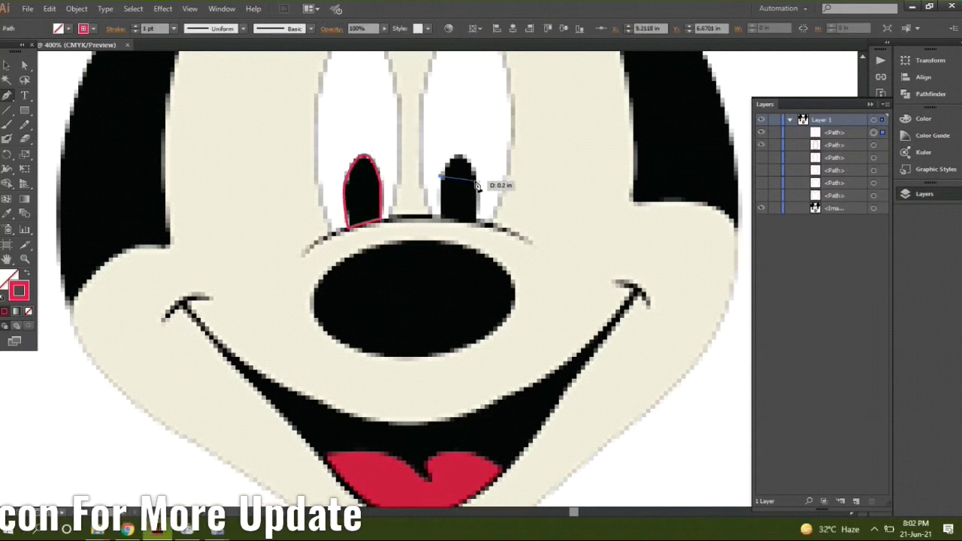
{"action": "left_click_drag", "start_coordinate": [493, 233], "coordinate": [464, 297]}
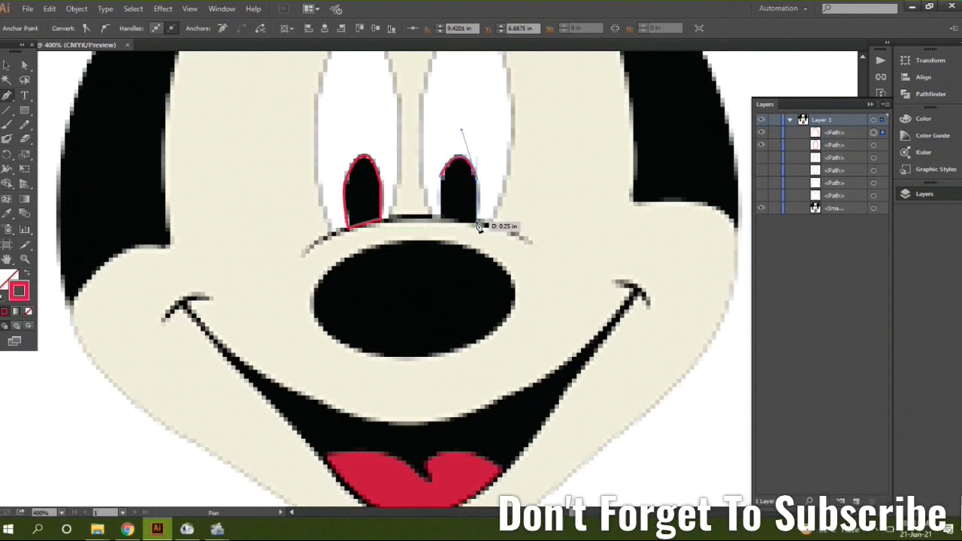
{"action": "left_click_drag", "start_coordinate": [490, 225], "coordinate": [448, 228]}
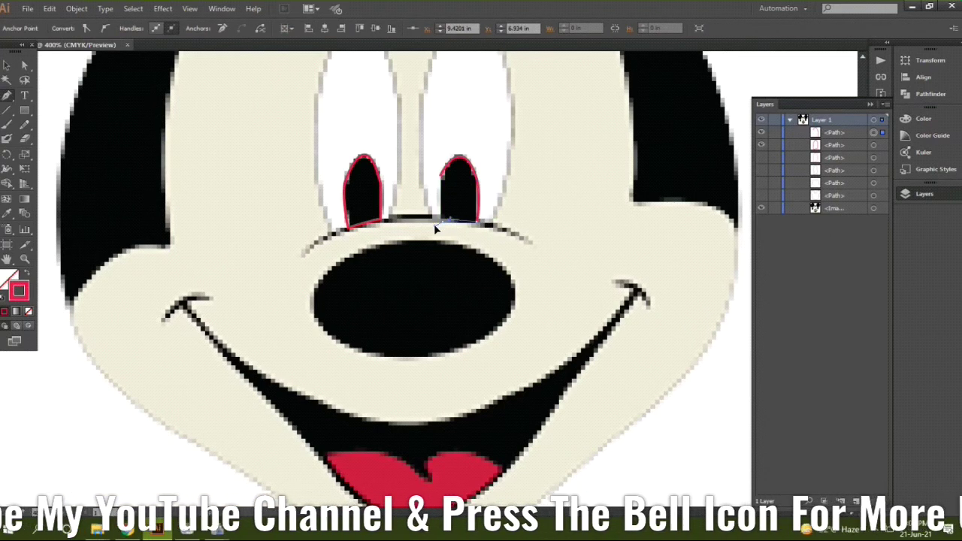
{"action": "left_click_drag", "start_coordinate": [452, 155], "coordinate": [442, 173]}
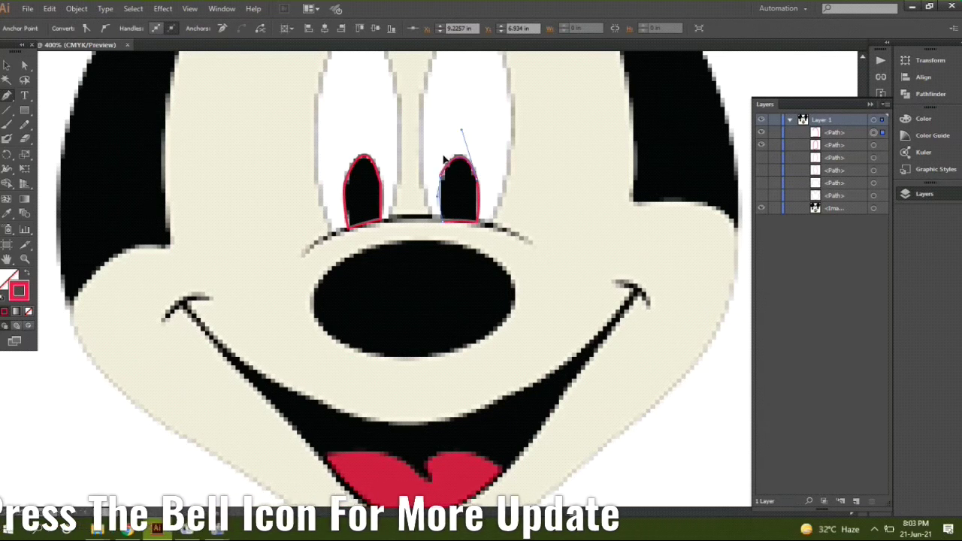
{"action": "left_click", "coordinate": [65, 300]}
{"action": "scroll", "coordinate": [85, 278], "scroll_direction": "down", "scroll_amount": 2}
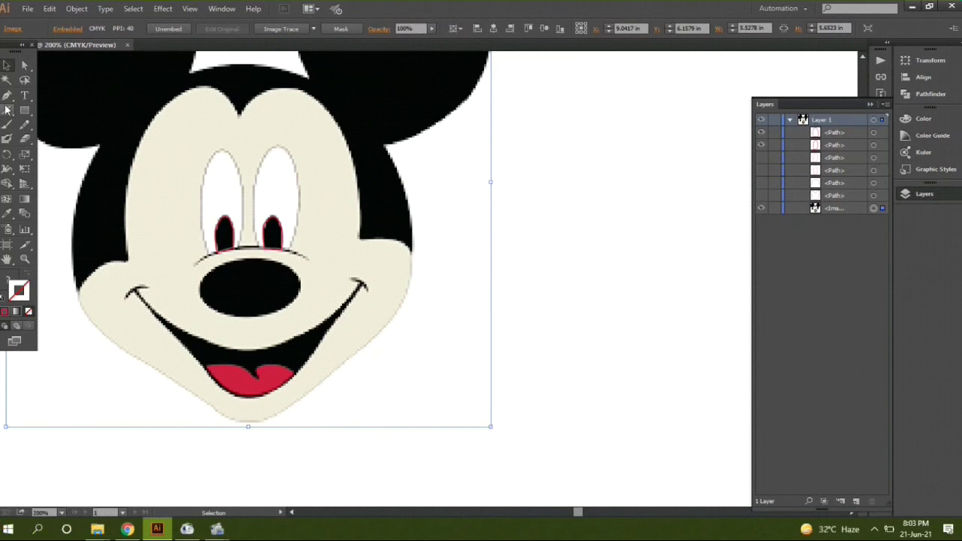
Draw the curved line above Mickey's nose.
{"action": "left_click", "coordinate": [192, 267]}
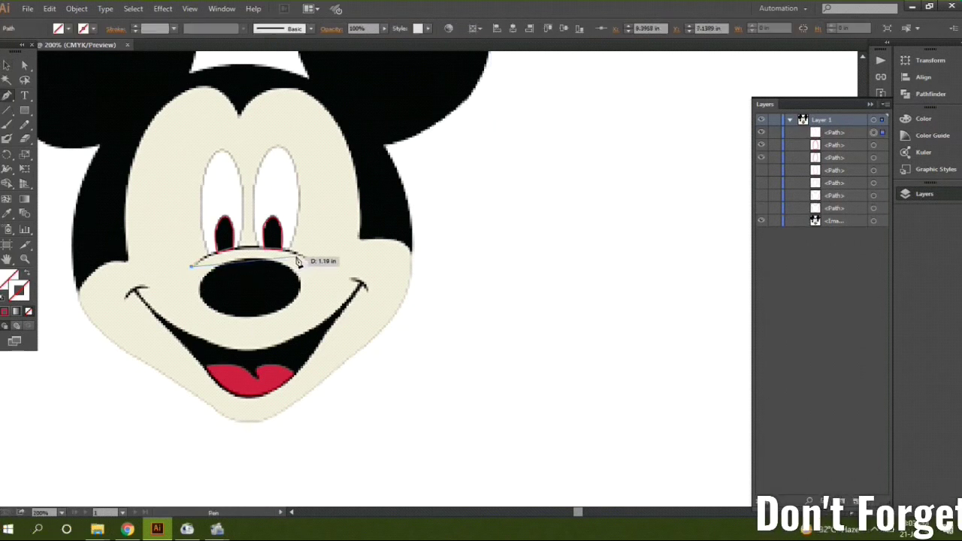
{"action": "left_click_drag", "start_coordinate": [400, 292], "coordinate": [389, 289]}
{"action": "key", "text": "v"}
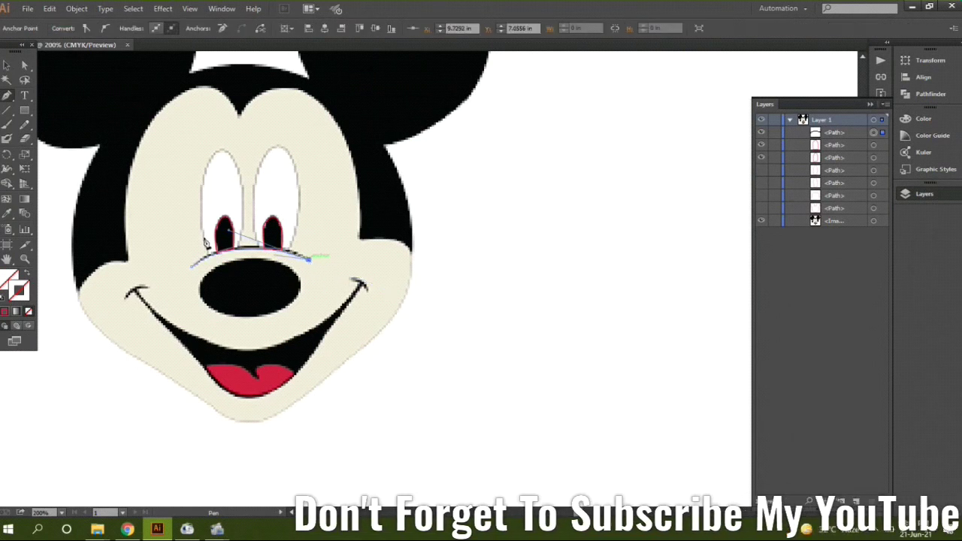
{"action": "left_click", "coordinate": [85, 366]}
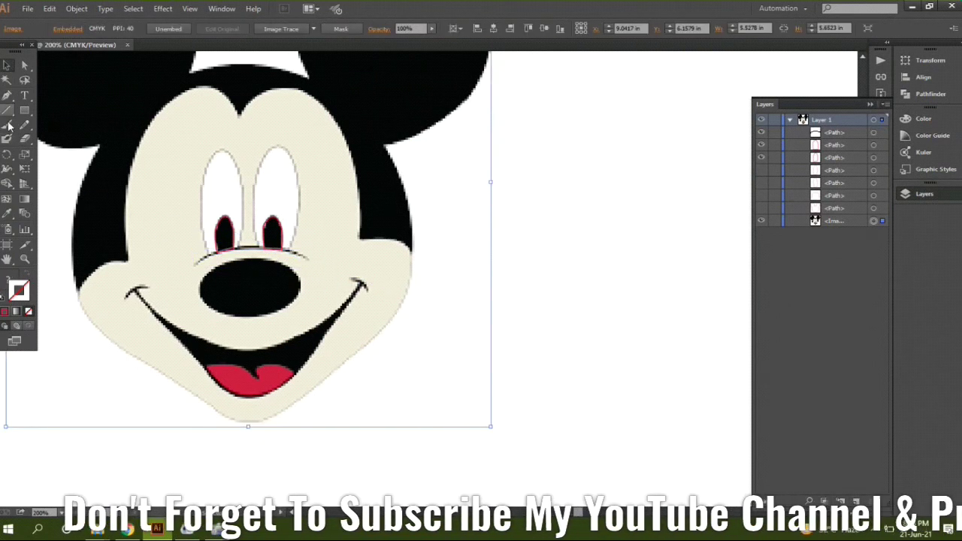
Draw an ellipse about 1.13 × 0.65 in over the nose and nudge it up.
{"action": "left_click_drag", "start_coordinate": [24, 110], "coordinate": [83, 136]}
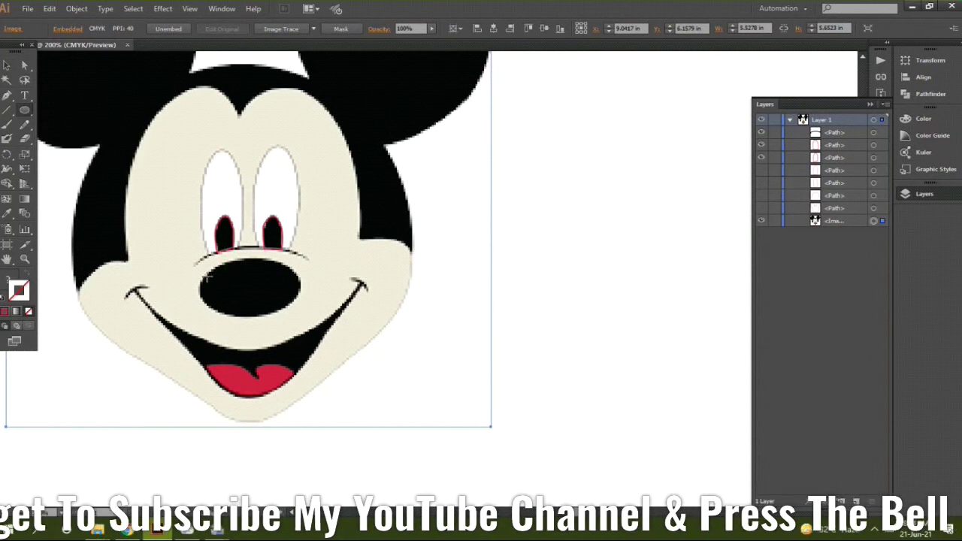
{"action": "left_click_drag", "start_coordinate": [200, 278], "coordinate": [303, 314]}
{"action": "left_click", "coordinate": [6, 63]}
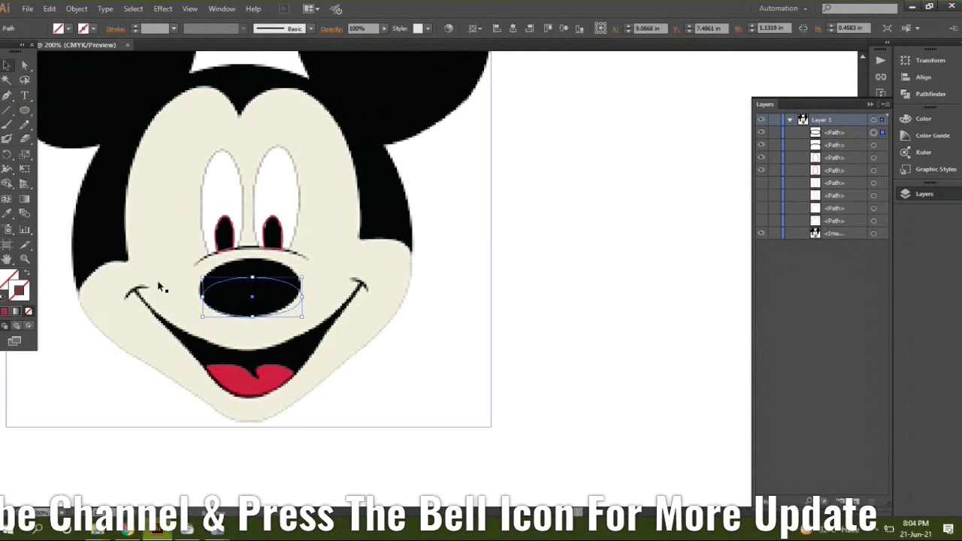
{"action": "key", "text": "Up"}
{"action": "key", "text": "Up"}
{"action": "key", "text": "Up"}
{"action": "key", "text": "Up"}
{"action": "key", "text": "Up"}
{"action": "key", "text": "Up"}
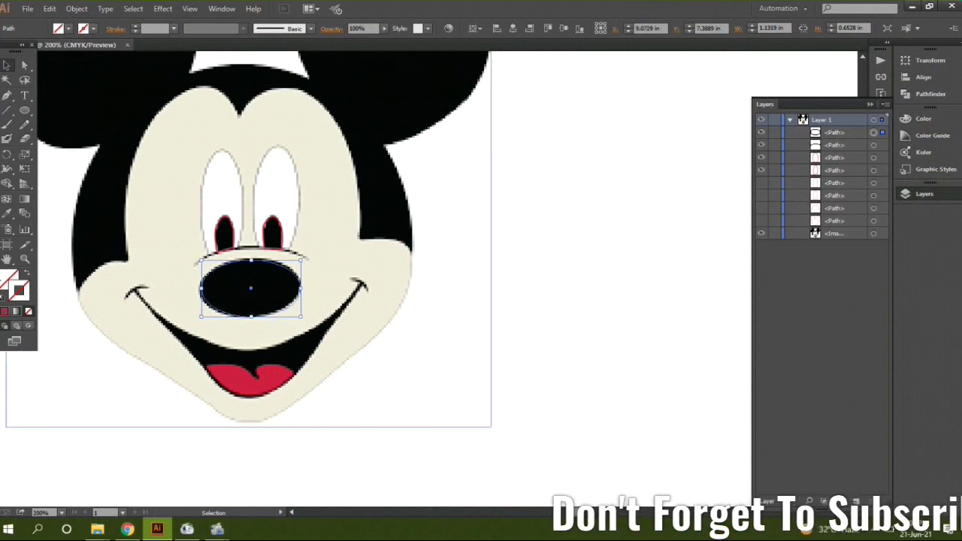
{"action": "left_click", "coordinate": [56, 337]}
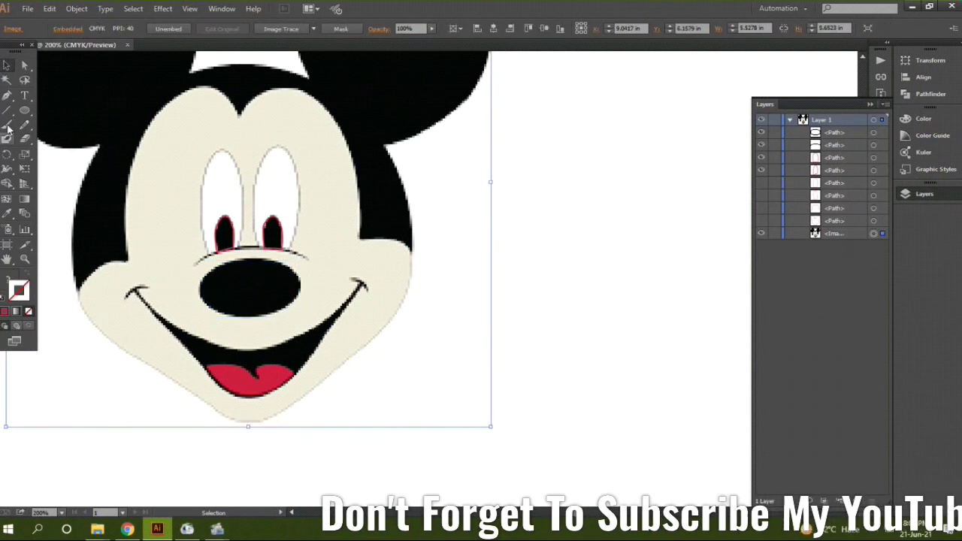
Trace the short red curve at the smile's left corner and hide the traced paths.
{"action": "key", "text": "p"}
{"action": "left_click", "coordinate": [128, 300]}
{"action": "left_click_drag", "start_coordinate": [149, 292], "coordinate": [173, 297]}
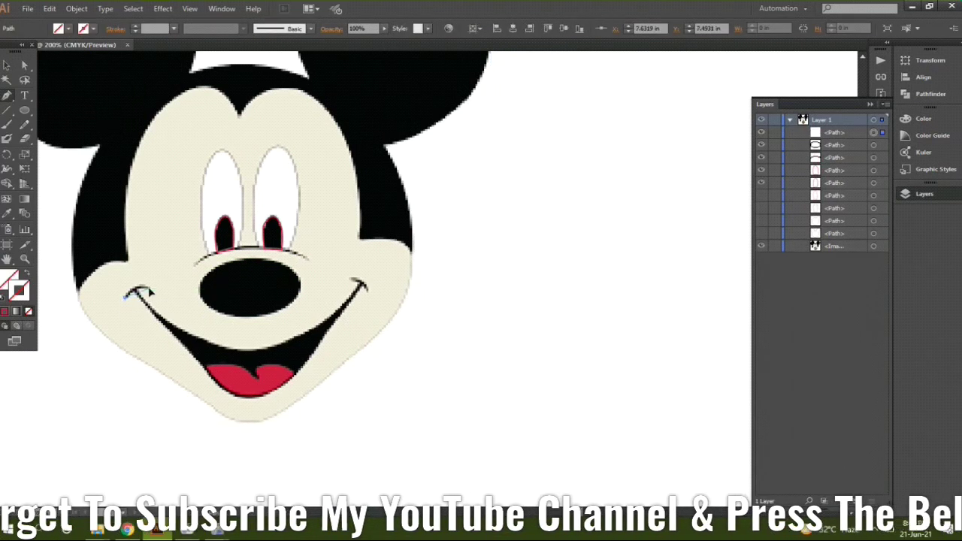
{"action": "left_click", "coordinate": [7, 96]}
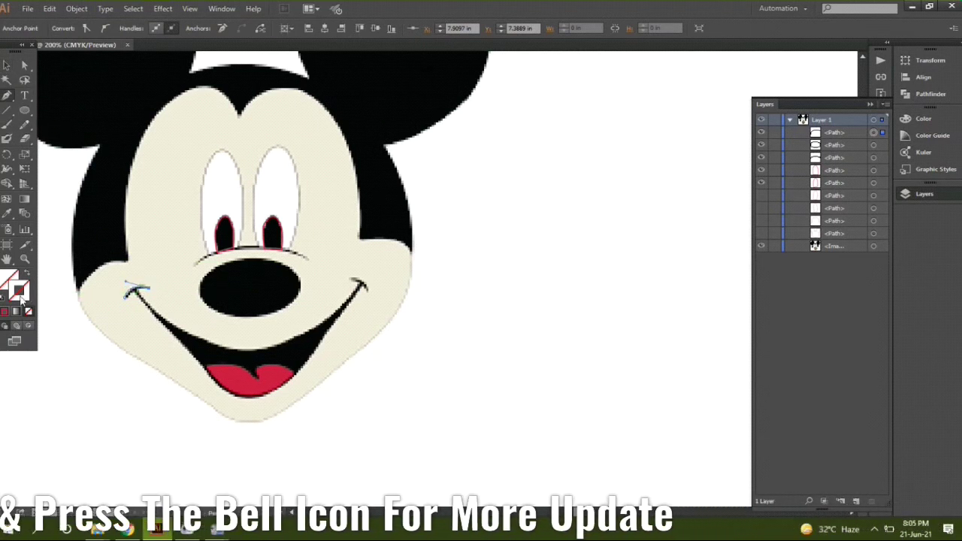
{"action": "left_click", "coordinate": [586, 207]}
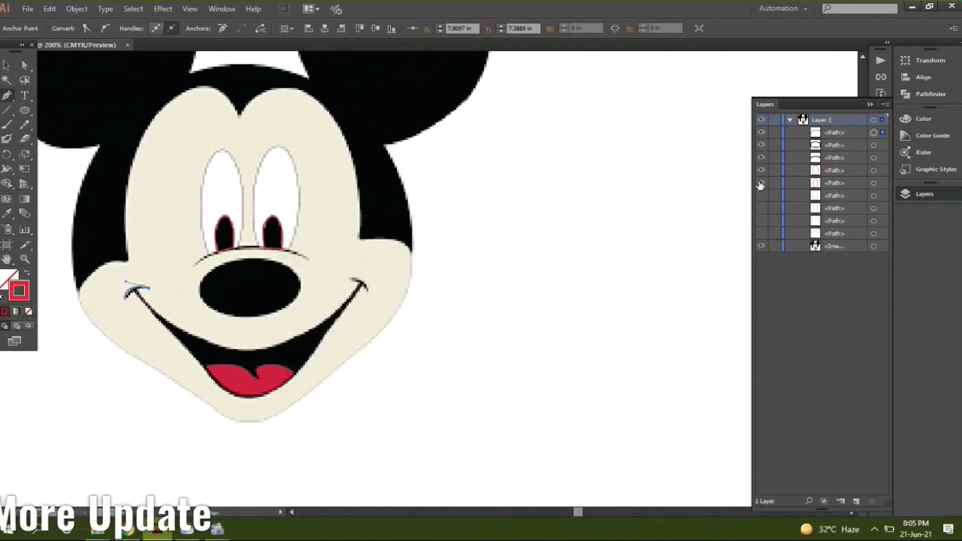
{"action": "left_click", "coordinate": [762, 158]}
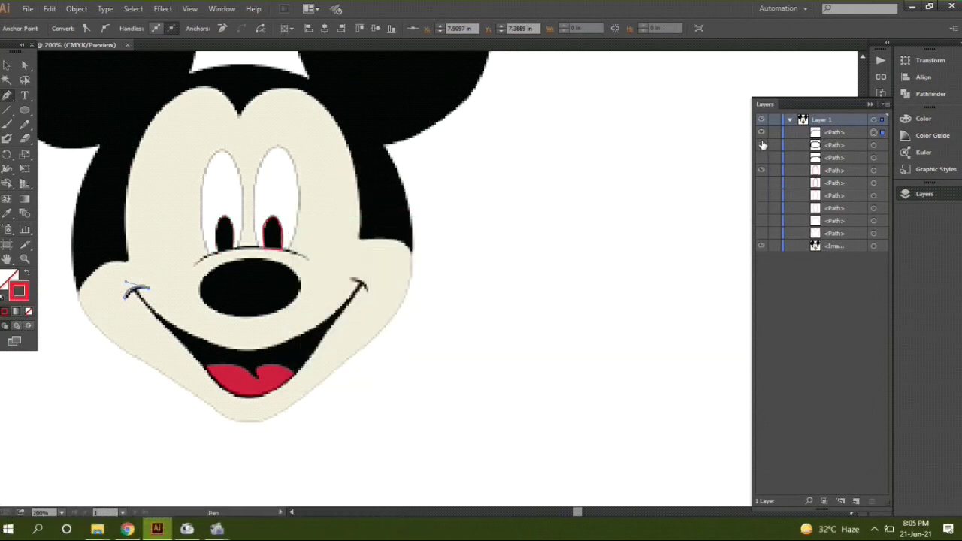
{"action": "left_click_drag", "start_coordinate": [763, 138], "coordinate": [766, 175]}
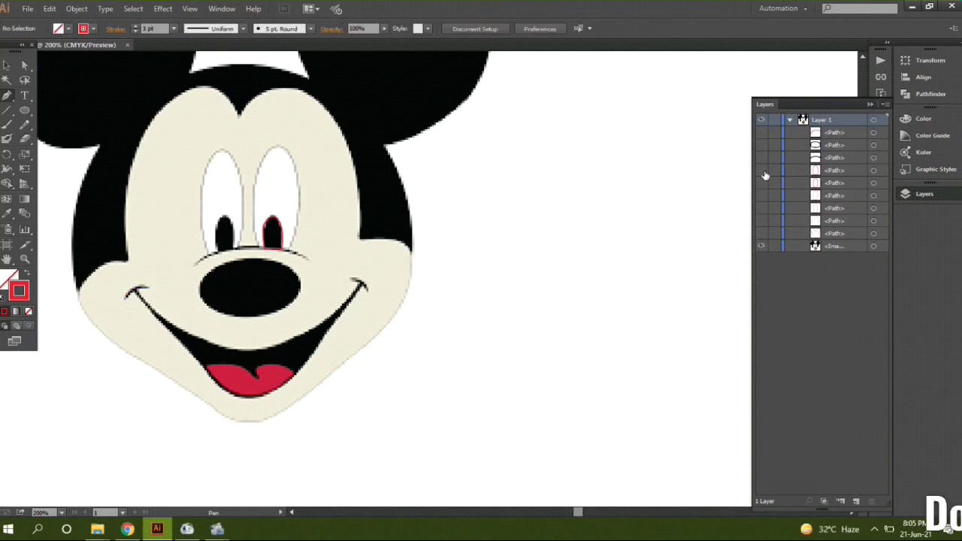
Trace a closed outline around the open mouth, from the left corner past the tongue.
{"action": "left_click", "coordinate": [136, 292]}
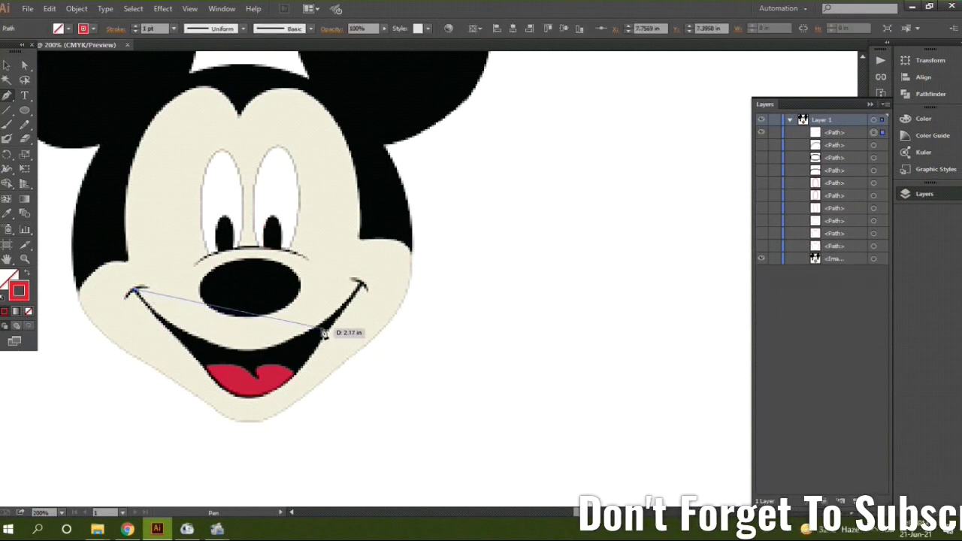
{"action": "left_click_drag", "start_coordinate": [405, 270], "coordinate": [424, 267]}
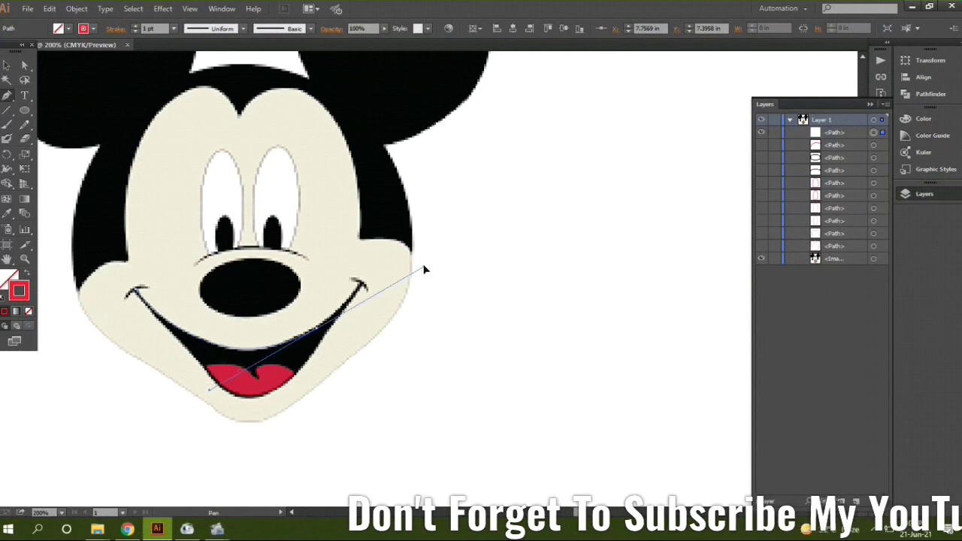
{"action": "left_click", "coordinate": [331, 328]}
{"action": "left_click", "coordinate": [360, 287]}
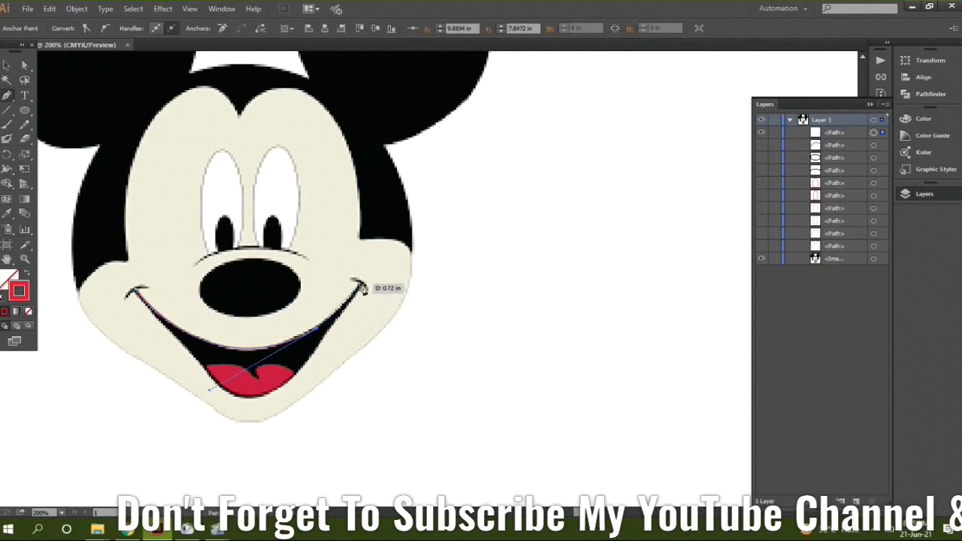
{"action": "left_click_drag", "start_coordinate": [362, 291], "coordinate": [376, 263]}
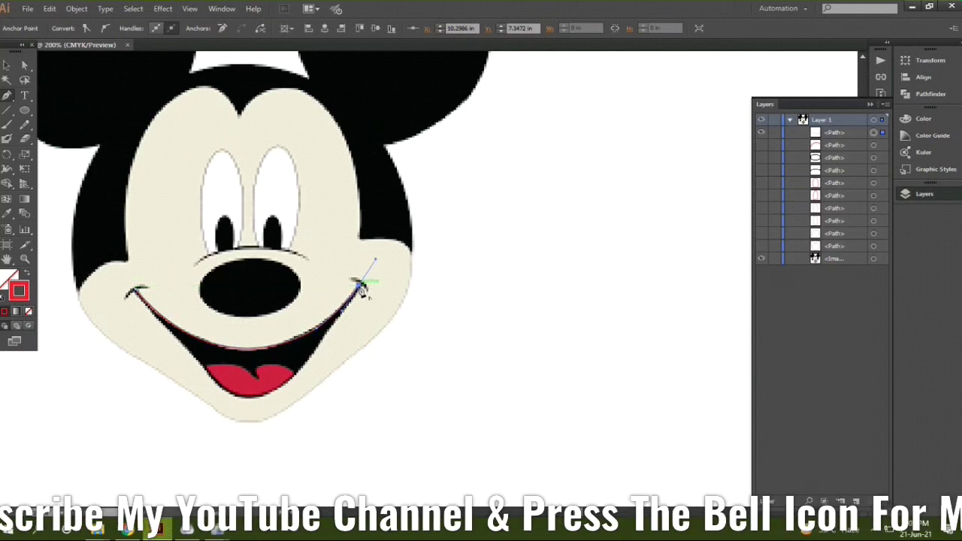
{"action": "left_click", "coordinate": [361, 289]}
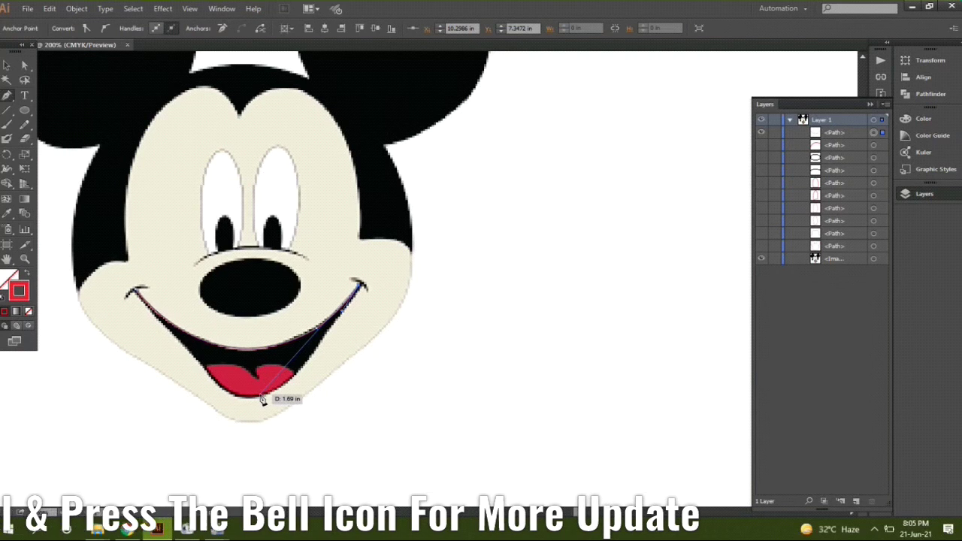
{"action": "left_click_drag", "start_coordinate": [262, 403], "coordinate": [241, 421]}
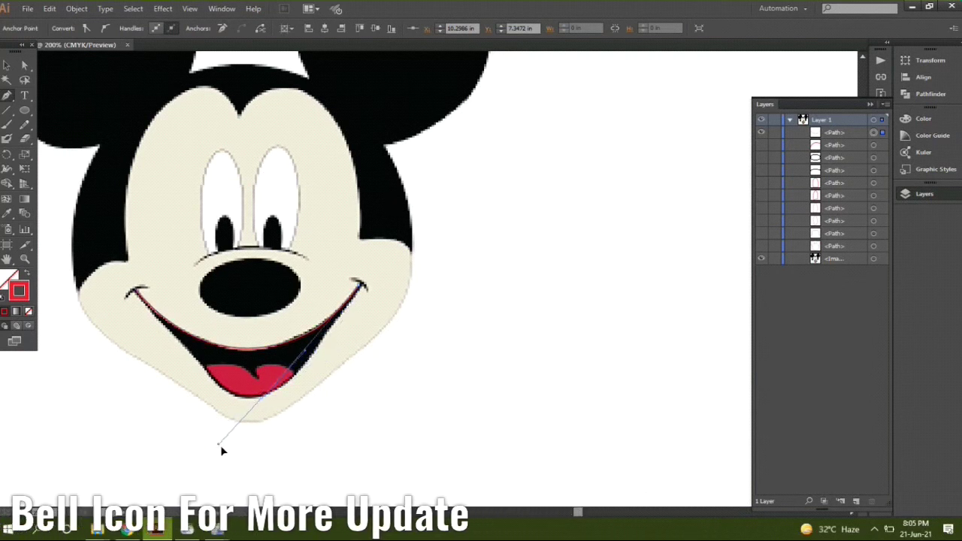
{"action": "left_click_drag", "start_coordinate": [172, 503], "coordinate": [226, 407]}
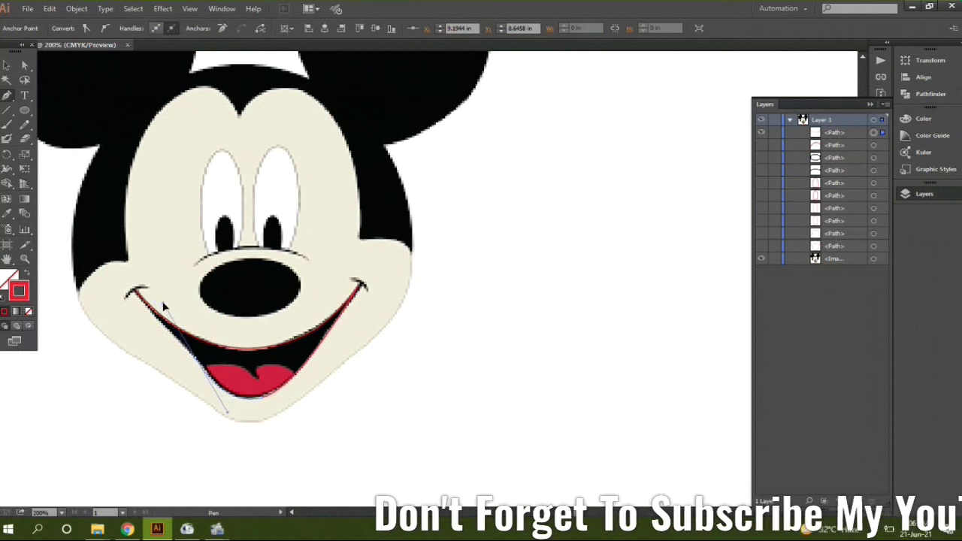
{"action": "left_click", "coordinate": [135, 296]}
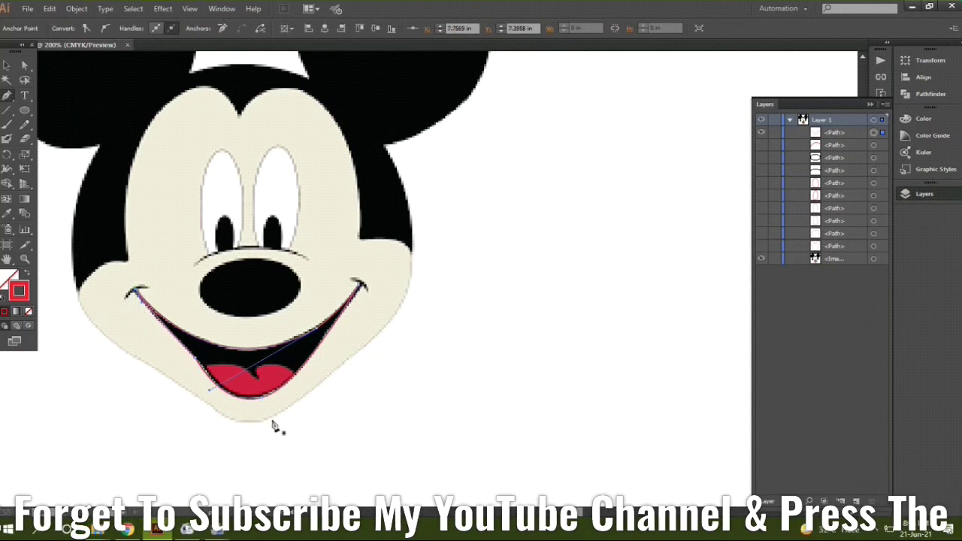
Deselect the finished mouth outline and hide it in the Layers panel.
{"action": "key", "text": "v"}
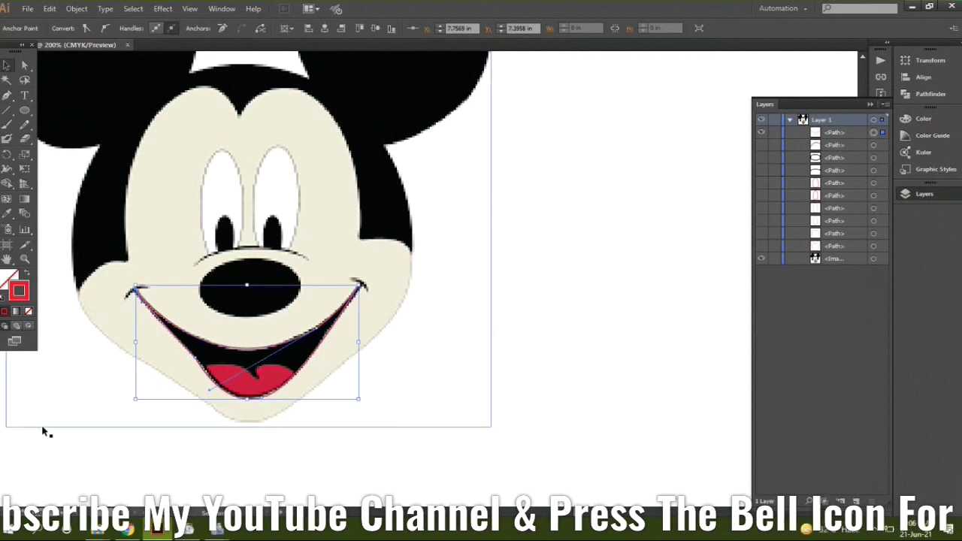
{"action": "left_click", "coordinate": [45, 432]}
{"action": "left_click", "coordinate": [761, 132]}
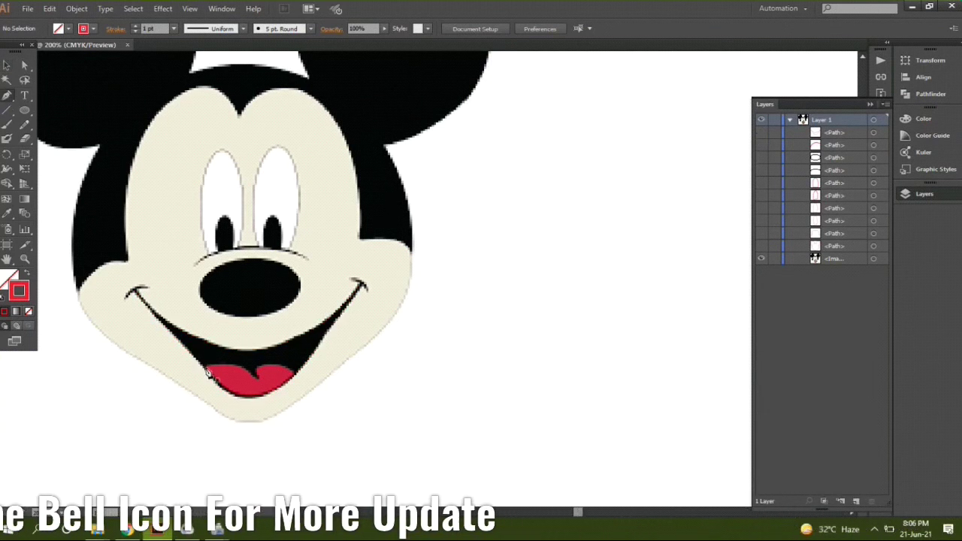
Pen-trace the tongue's top curve with its middle dip, deselect, and switch to Outline view.
{"action": "left_click", "coordinate": [207, 369]}
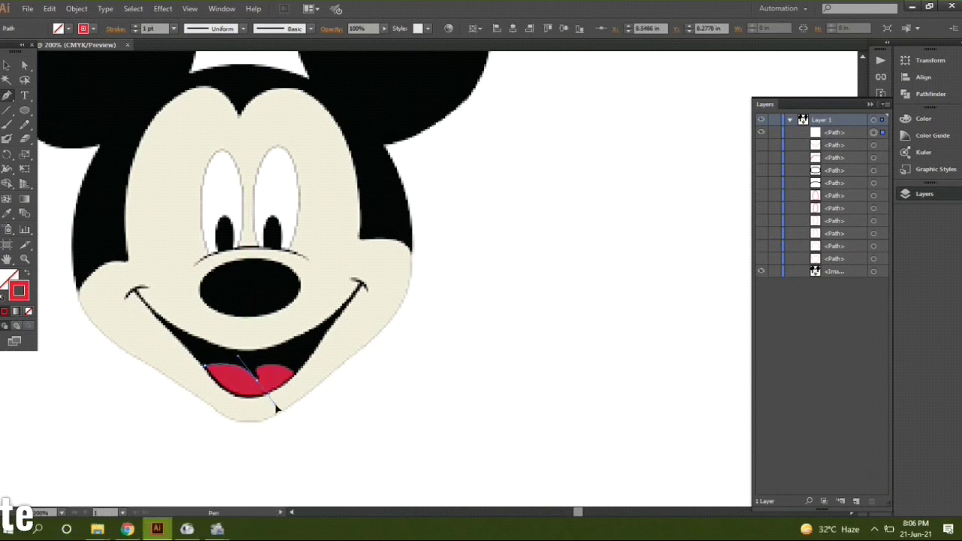
{"action": "left_click_drag", "start_coordinate": [257, 382], "coordinate": [258, 378]}
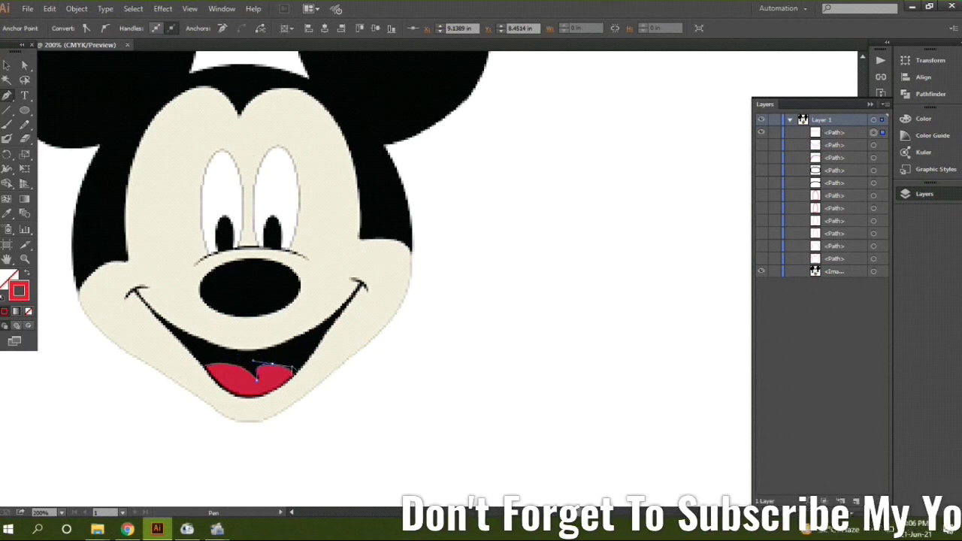
{"action": "mouse_move", "coordinate": [256, 380]}
{"action": "left_mouse_down"}
{"action": "mouse_move", "coordinate": [300, 377]}
{"action": "mouse_move", "coordinate": [211, 374]}
{"action": "left_mouse_up"}
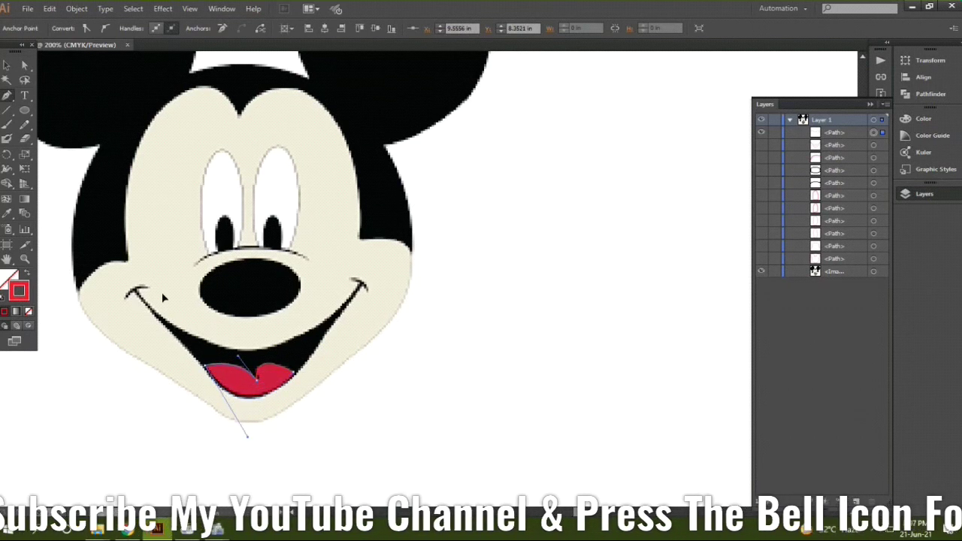
{"action": "key", "text": "v"}
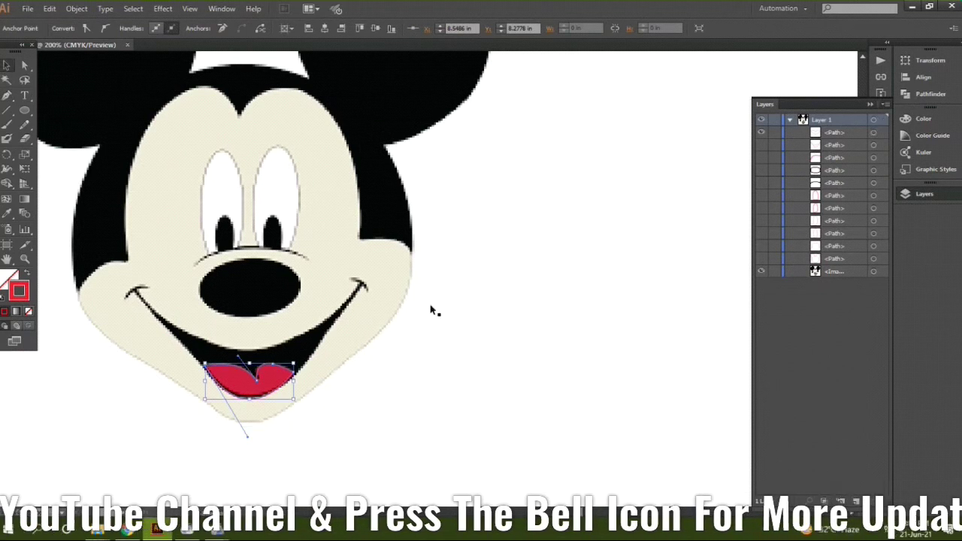
{"action": "left_click", "coordinate": [436, 311]}
{"action": "key", "text": "ctrl+y"}
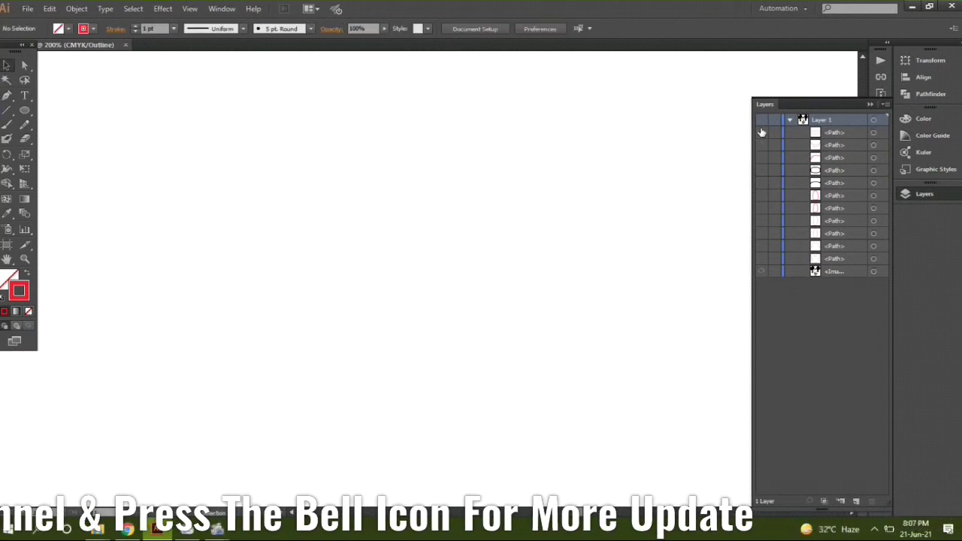
Return to Preview, hide the reference image and zoom in on the mouth area.
{"action": "key", "text": "ctrl+y"}
{"action": "left_click", "coordinate": [760, 272]}
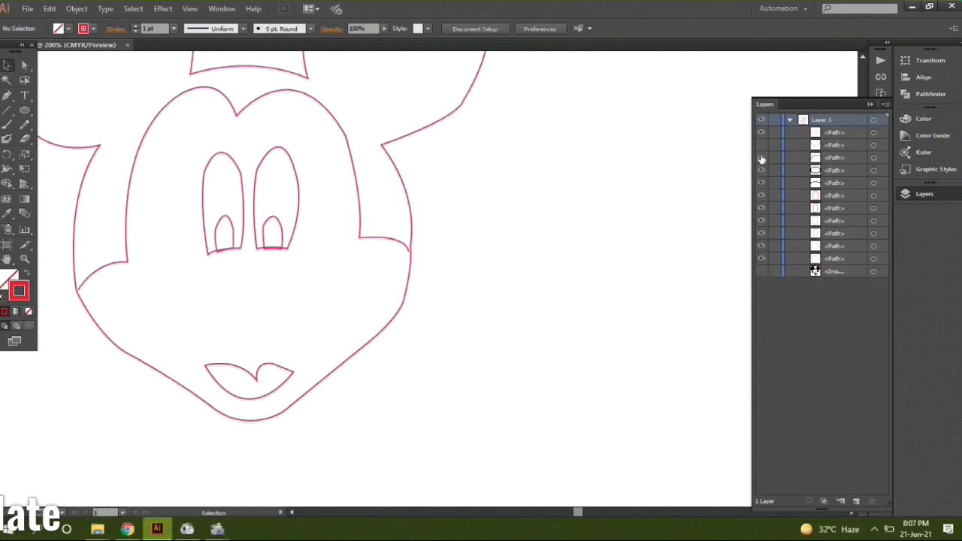
{"action": "scroll", "coordinate": [553, 279], "scroll_direction": "down", "scroll_amount": 2, "text": "alt"}
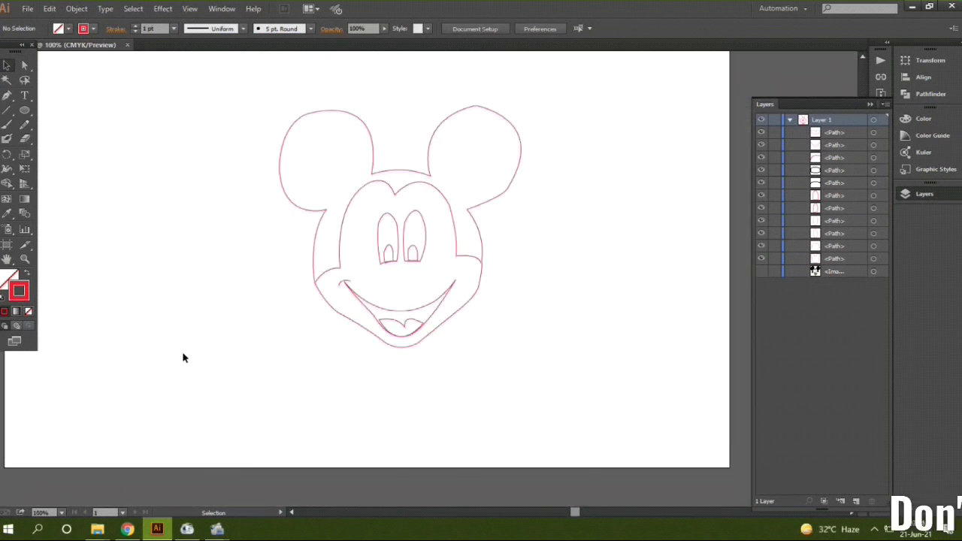
{"action": "scroll", "coordinate": [331, 308], "scroll_direction": "up", "scroll_amount": 1, "text": "alt"}
{"action": "scroll", "coordinate": [329, 293], "scroll_direction": "up", "scroll_amount": 1, "text": "alt"}
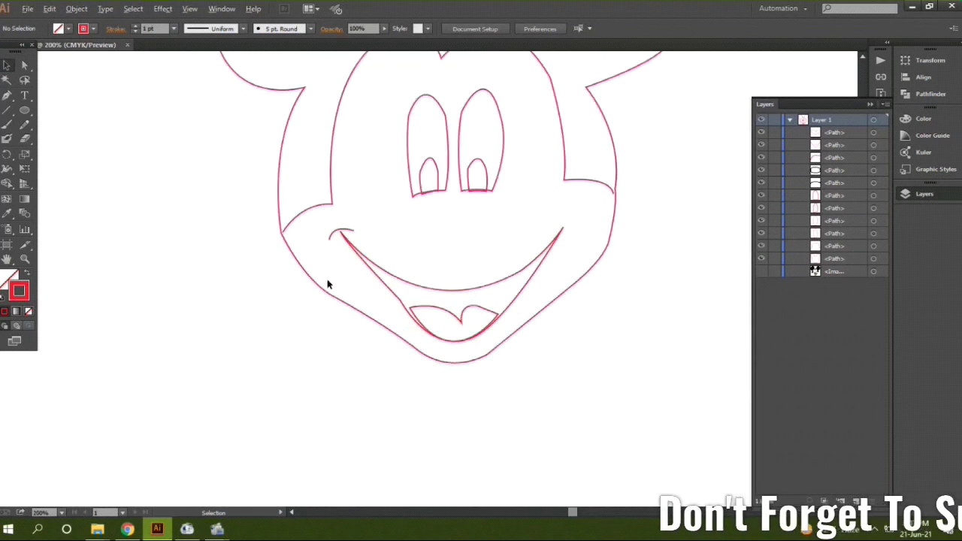
{"action": "scroll", "coordinate": [329, 279], "scroll_direction": "up", "scroll_amount": 1, "text": "alt"}
{"action": "left_click_drag", "start_coordinate": [248, 225], "coordinate": [170, 226]}
{"action": "scroll", "coordinate": [221, 308], "scroll_direction": "up", "scroll_amount": 1, "text": "alt"}
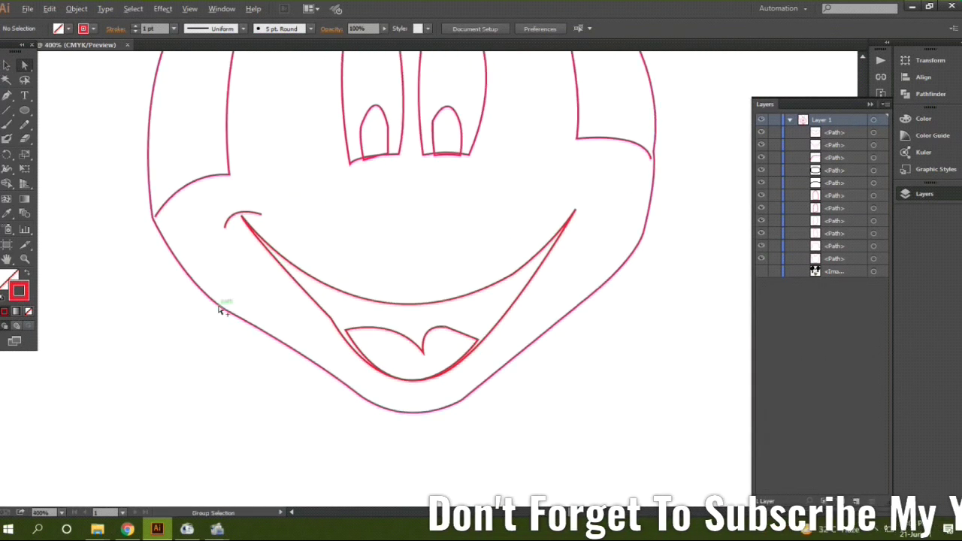
{"action": "scroll", "coordinate": [385, 342], "scroll_direction": "up", "scroll_amount": 1, "text": "alt"}
Nudge the mouth's left anchor slightly left and the tongue's right anchor slightly right.
{"action": "left_click", "coordinate": [387, 342]}
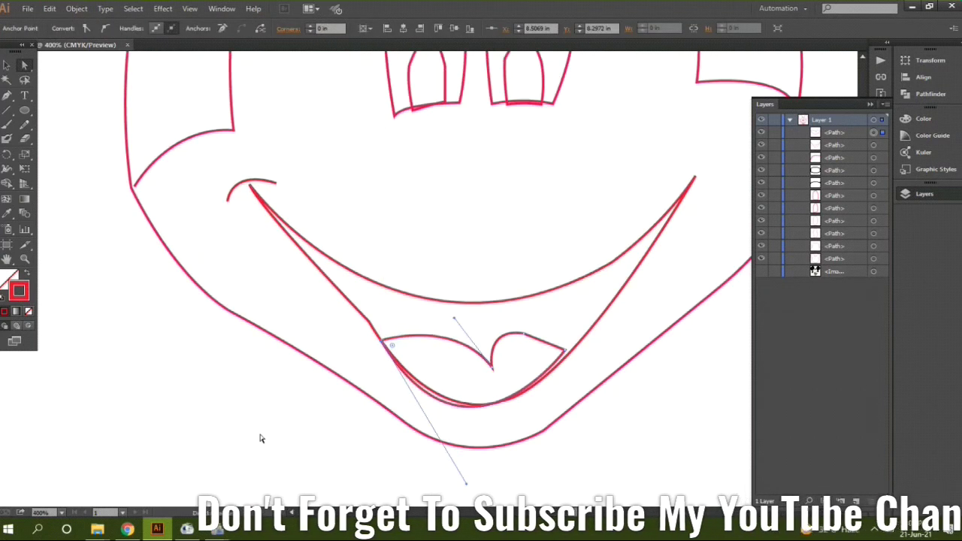
{"action": "left_click_drag", "start_coordinate": [388, 339], "coordinate": [382, 340]}
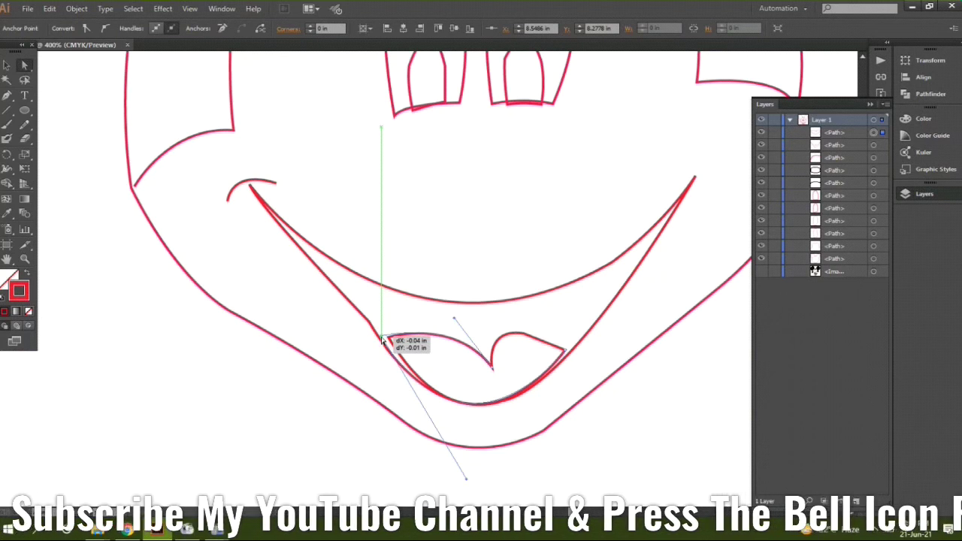
{"action": "left_click_drag", "start_coordinate": [381, 340], "coordinate": [381, 339]}
{"action": "left_click", "coordinate": [358, 447]}
{"action": "left_click_drag", "start_coordinate": [558, 354], "coordinate": [568, 352]}
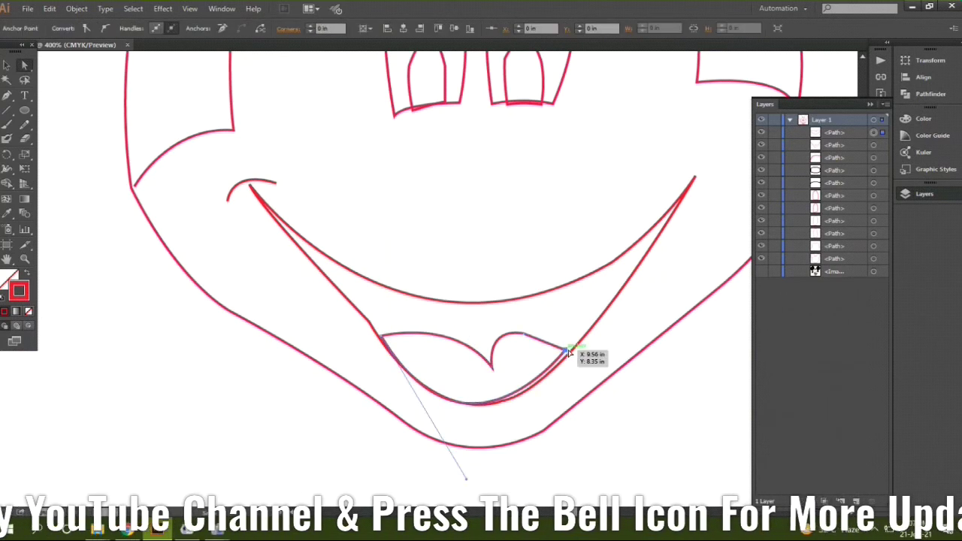
Inspect the small left cheek curve by selecting and deselecting it.
{"action": "scroll", "coordinate": [397, 301], "scroll_direction": "up", "scroll_amount": 1}
{"action": "left_click", "coordinate": [251, 204]}
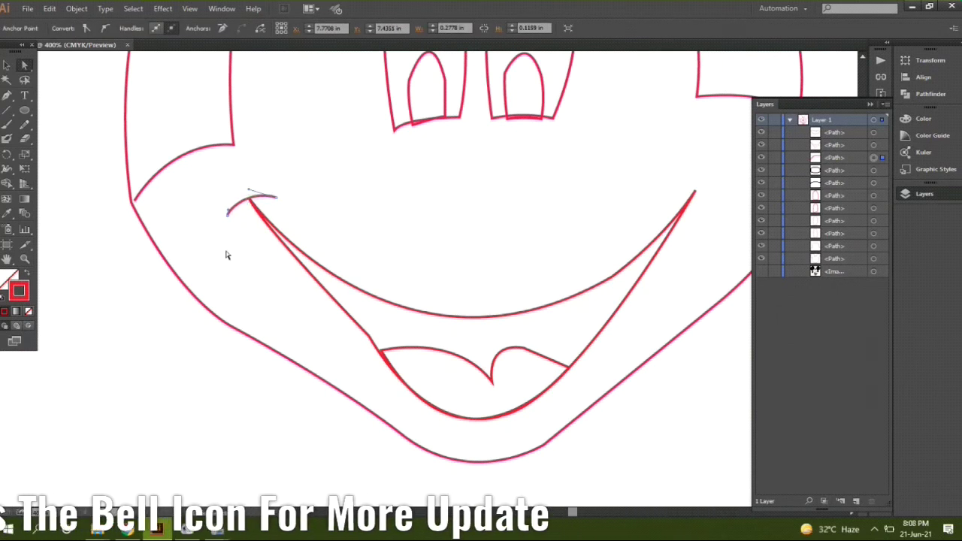
{"action": "left_click", "coordinate": [275, 296]}
{"action": "scroll", "coordinate": [322, 292], "scroll_direction": "down", "scroll_amount": 2}
{"action": "scroll", "coordinate": [220, 276], "scroll_direction": "up", "scroll_amount": 2}
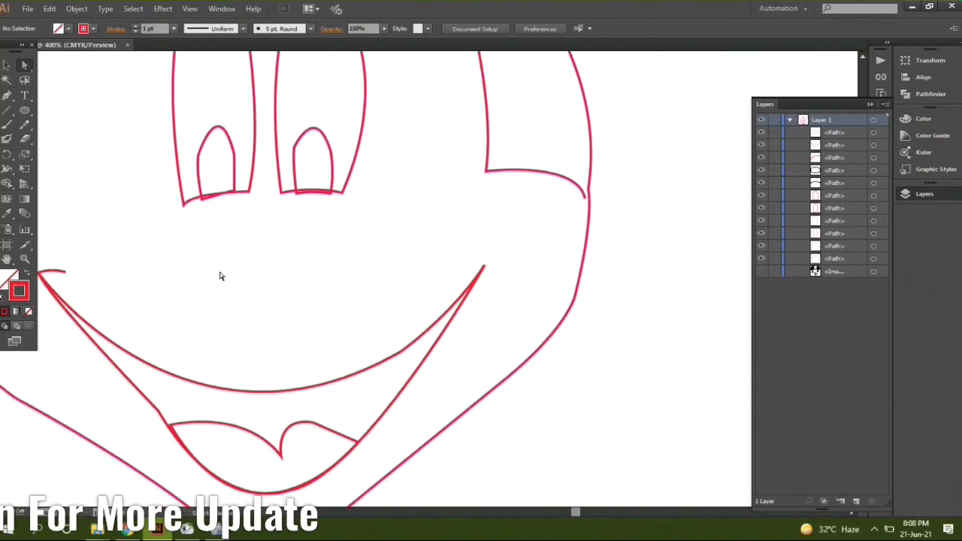
Check the right and left pupil outlines as whole objects with the Selection tool.
{"action": "left_click", "coordinate": [308, 134]}
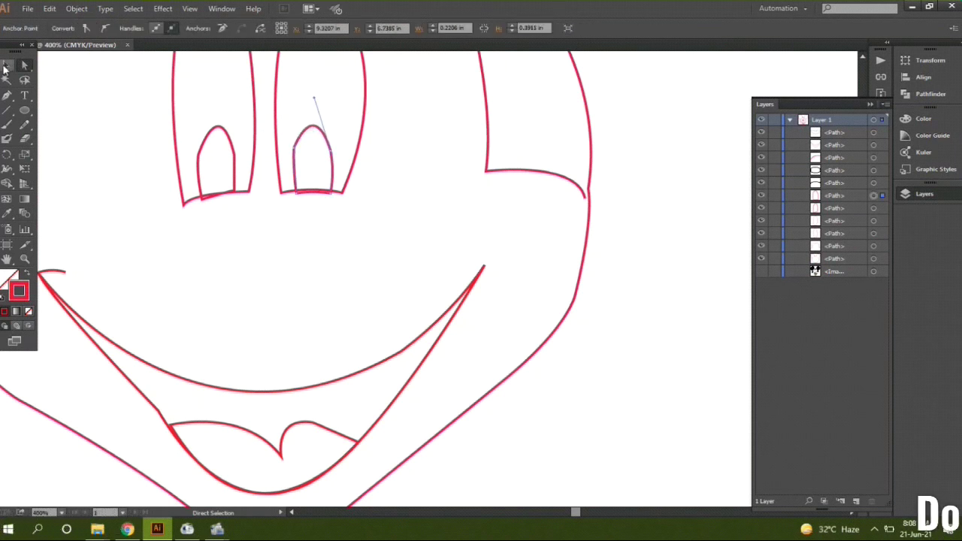
{"action": "left_click", "coordinate": [6, 66]}
{"action": "left_click", "coordinate": [362, 151]}
{"action": "left_click", "coordinate": [333, 159]}
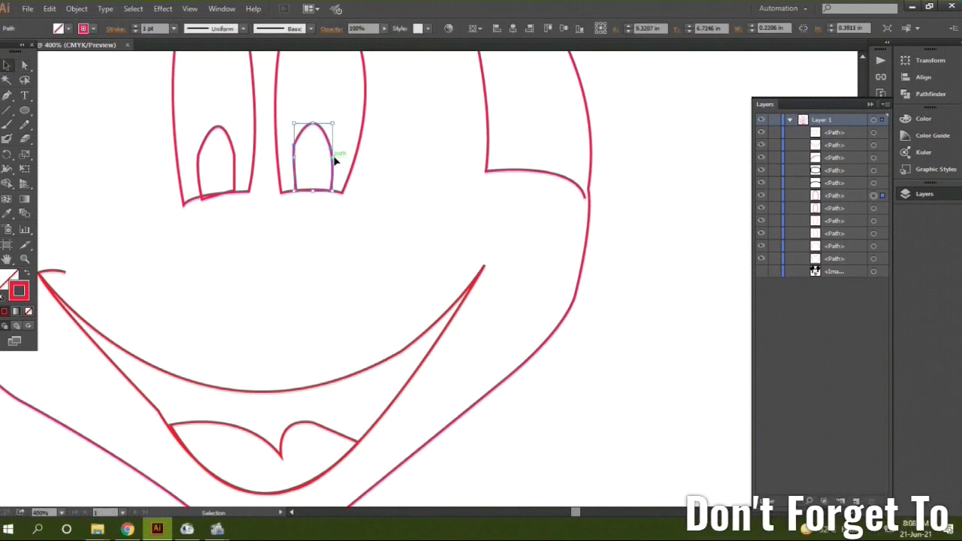
{"action": "left_click", "coordinate": [227, 240]}
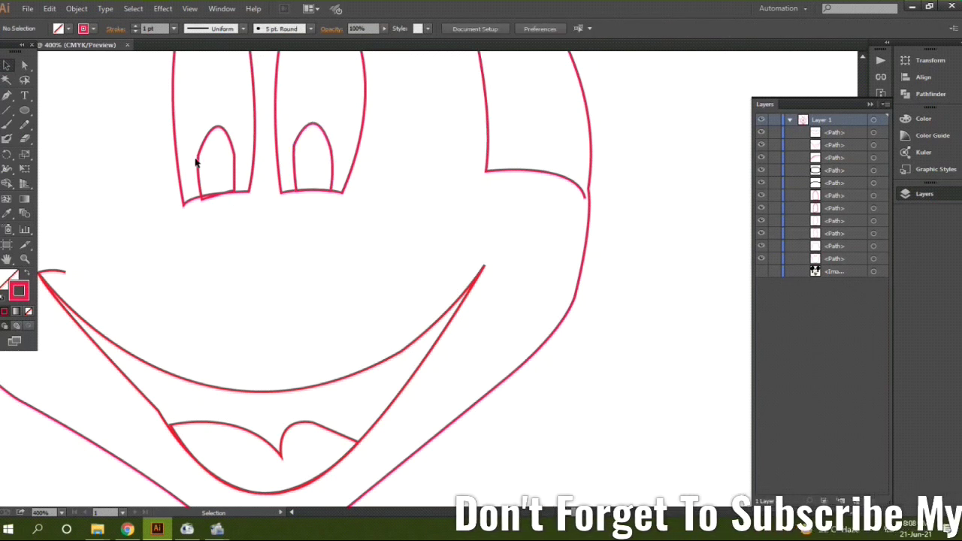
{"action": "left_click", "coordinate": [200, 163]}
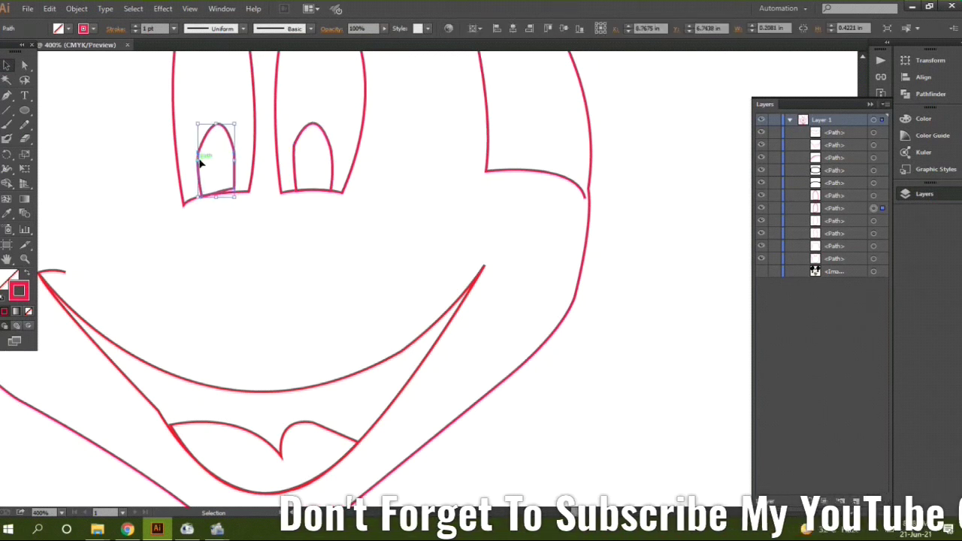
{"action": "left_click", "coordinate": [240, 280]}
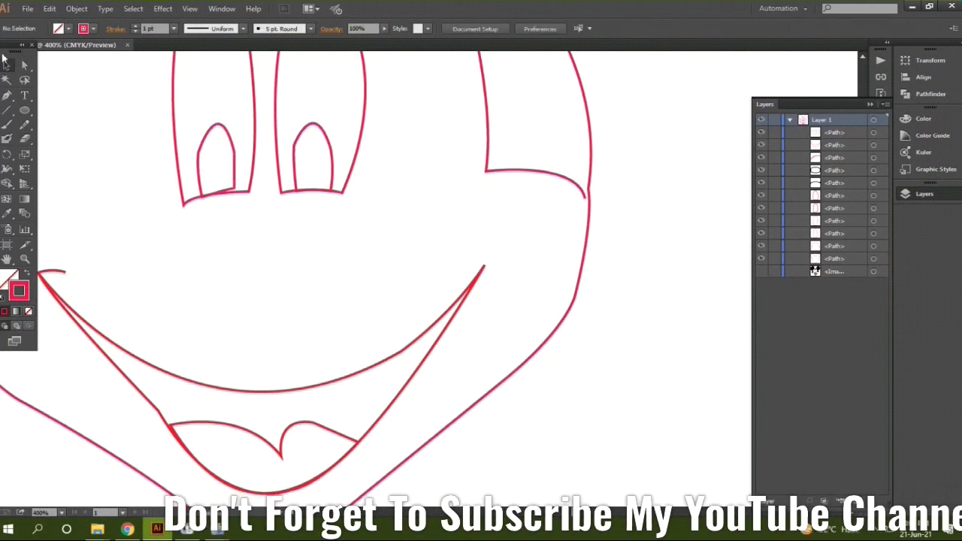
{"action": "left_click", "coordinate": [235, 191]}
{"action": "left_click", "coordinate": [247, 223]}
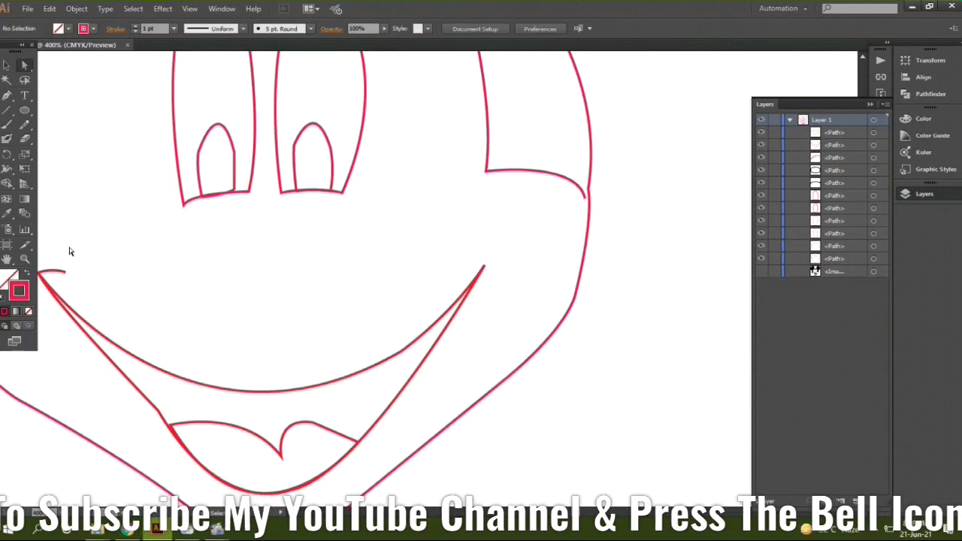
Adjust the anchor at the left cheek corner.
{"action": "left_click_drag", "start_coordinate": [142, 224], "coordinate": [398, 296]}
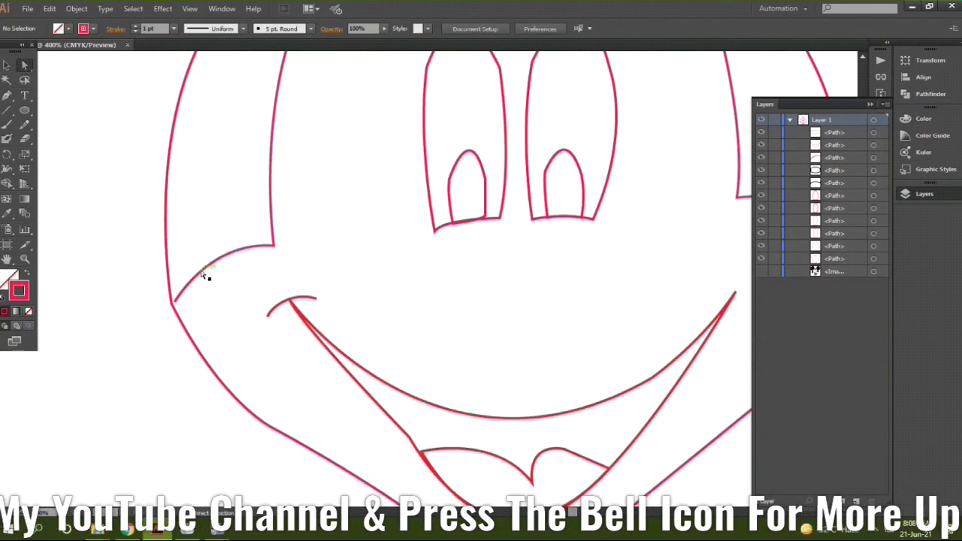
{"action": "left_click", "coordinate": [173, 309]}
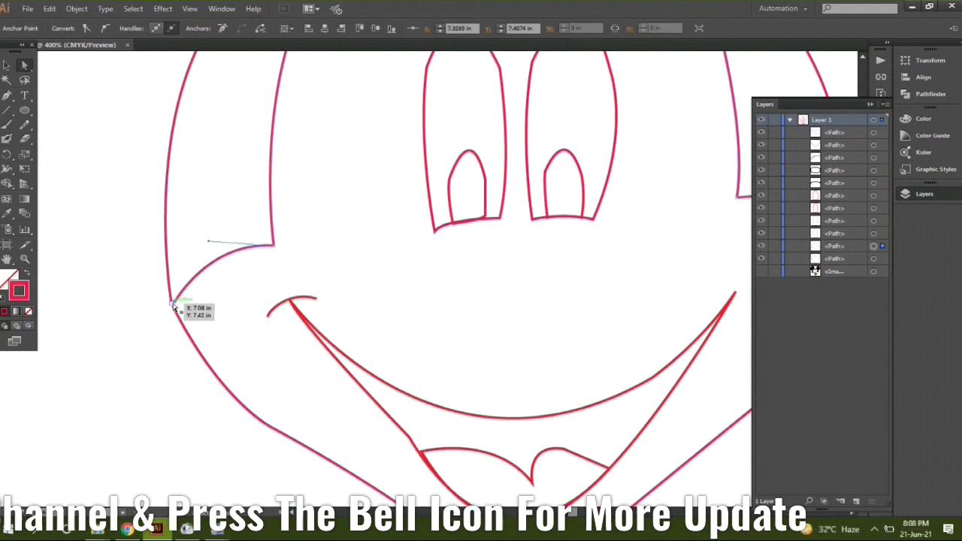
{"action": "scroll", "coordinate": [178, 304], "scroll_direction": "up", "scroll_amount": 2}
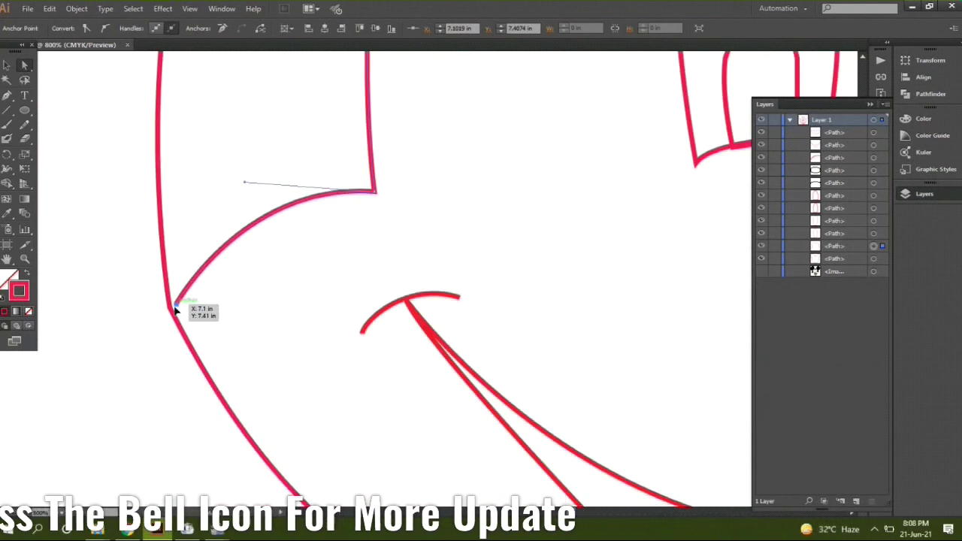
{"action": "left_click", "coordinate": [463, 225]}
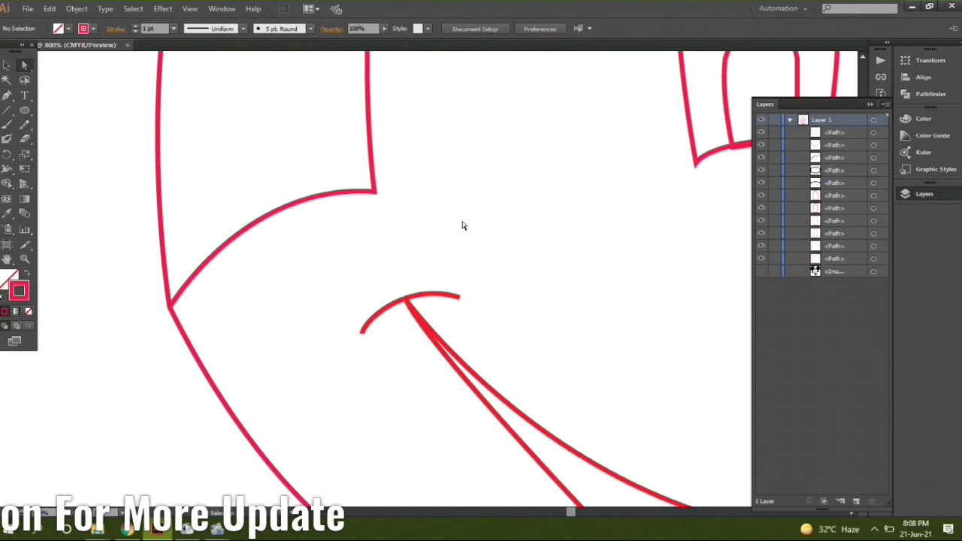
{"action": "scroll", "coordinate": [462, 227], "scroll_direction": "down", "scroll_amount": 2}
Reposition the right cheek corner anchor, then centre the whole face in view.
{"action": "left_click_drag", "start_coordinate": [492, 226], "coordinate": [98, 271]}
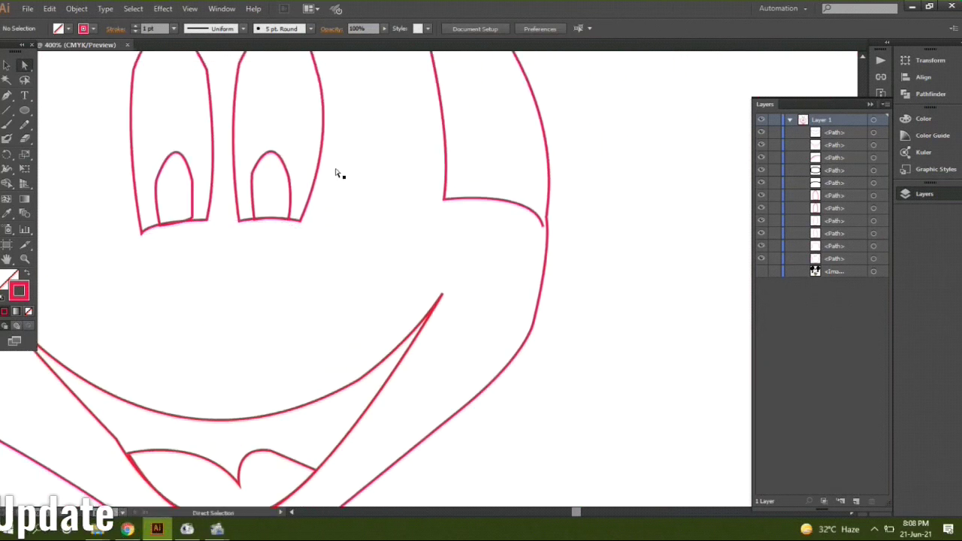
{"action": "left_click", "coordinate": [540, 219]}
{"action": "scroll", "coordinate": [555, 245], "scroll_direction": "up", "scroll_amount": 1}
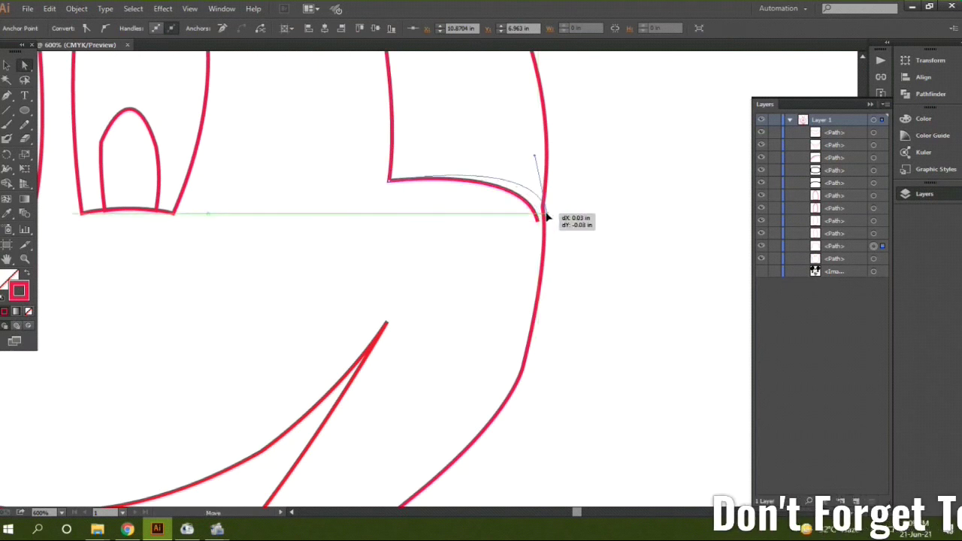
{"action": "left_click_drag", "start_coordinate": [544, 218], "coordinate": [544, 218]}
{"action": "left_click", "coordinate": [215, 286]}
{"action": "scroll", "coordinate": [208, 249], "scroll_direction": "up", "scroll_amount": 2}
{"action": "scroll", "coordinate": [204, 253], "scroll_direction": "down", "scroll_amount": 3}
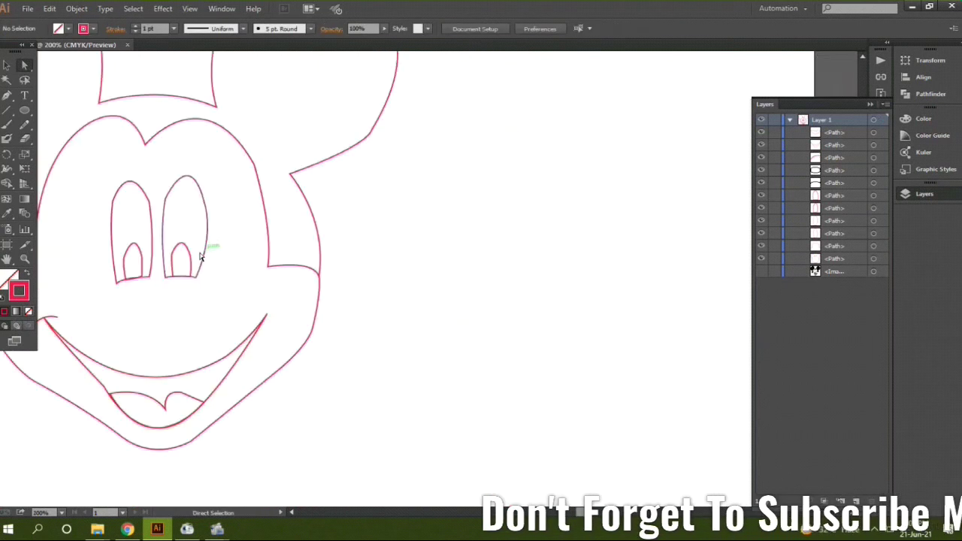
{"action": "left_click_drag", "start_coordinate": [204, 254], "coordinate": [451, 379]}
{"action": "scroll", "coordinate": [451, 380], "scroll_direction": "down", "scroll_amount": 1}
Draw an oval nose above the mouth with the Ellipse tool.
{"action": "scroll", "coordinate": [451, 382], "scroll_direction": "down", "scroll_amount": 2}
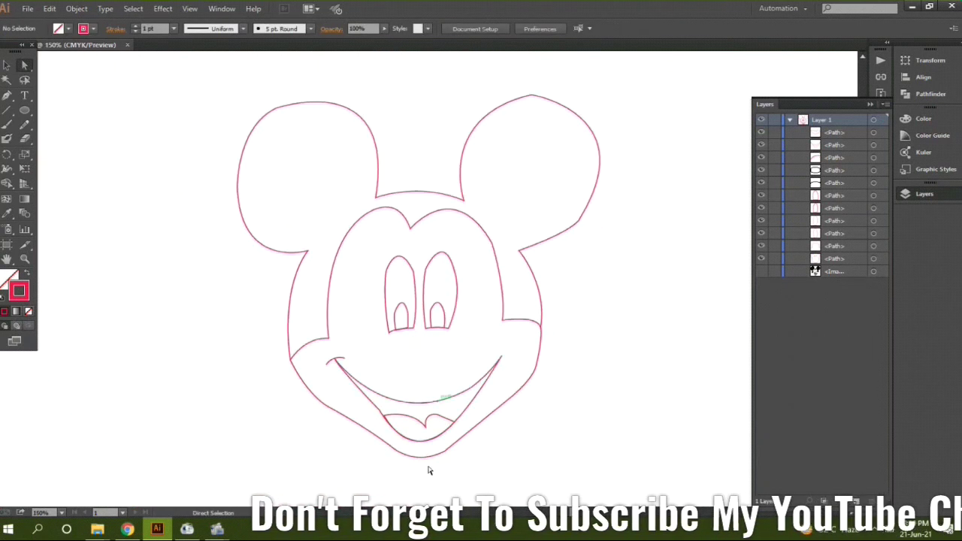
{"action": "left_click_drag", "start_coordinate": [436, 376], "coordinate": [438, 381]}
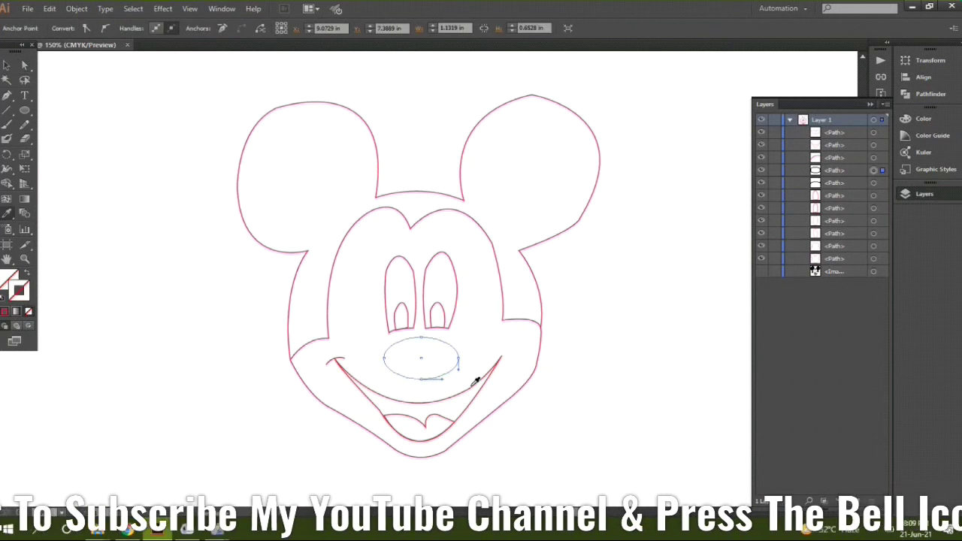
{"action": "key", "text": "v"}
{"action": "left_click", "coordinate": [479, 453]}
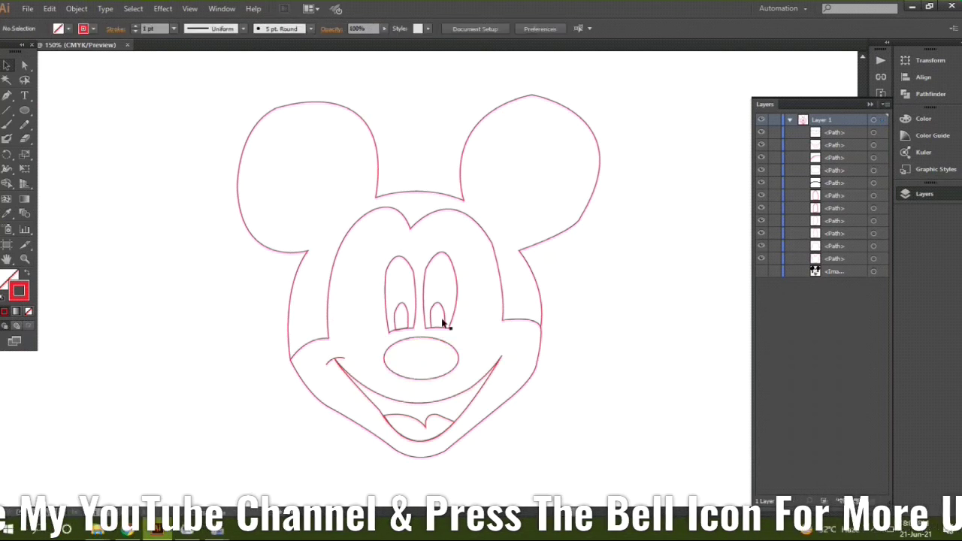
Show the reference image and Pen-draw a curve at the smile's right corner.
{"action": "left_click", "coordinate": [762, 272]}
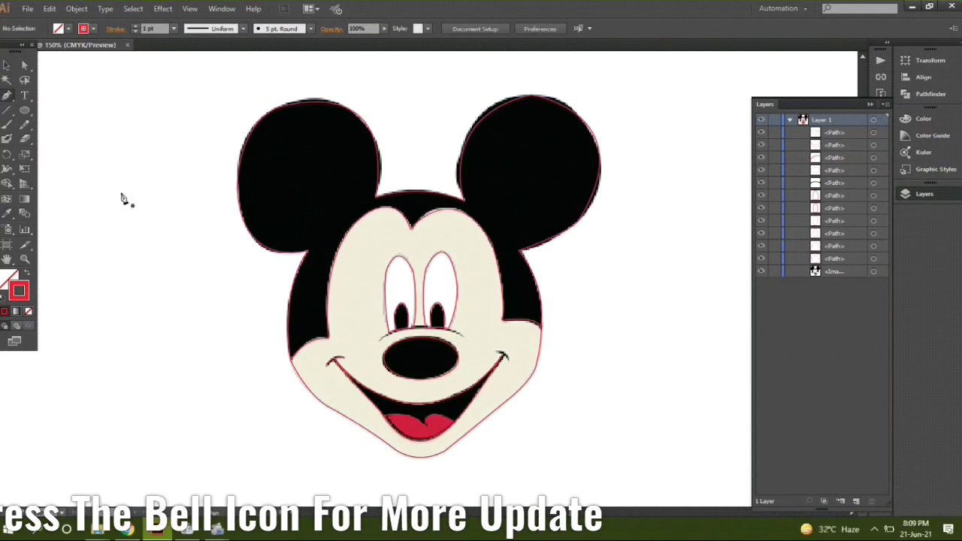
{"action": "scroll", "coordinate": [416, 354], "scroll_direction": "up", "scroll_amount": 2}
{"action": "scroll", "coordinate": [417, 359], "scroll_direction": "up", "scroll_amount": 1}
{"action": "scroll", "coordinate": [531, 391], "scroll_direction": "down", "scroll_amount": 1}
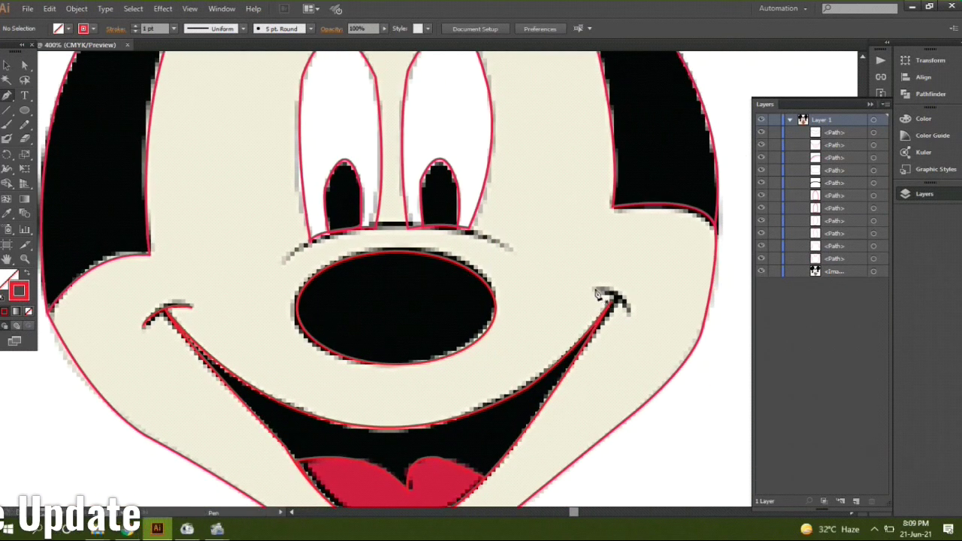
{"action": "left_click_drag", "start_coordinate": [615, 301], "coordinate": [635, 319]}
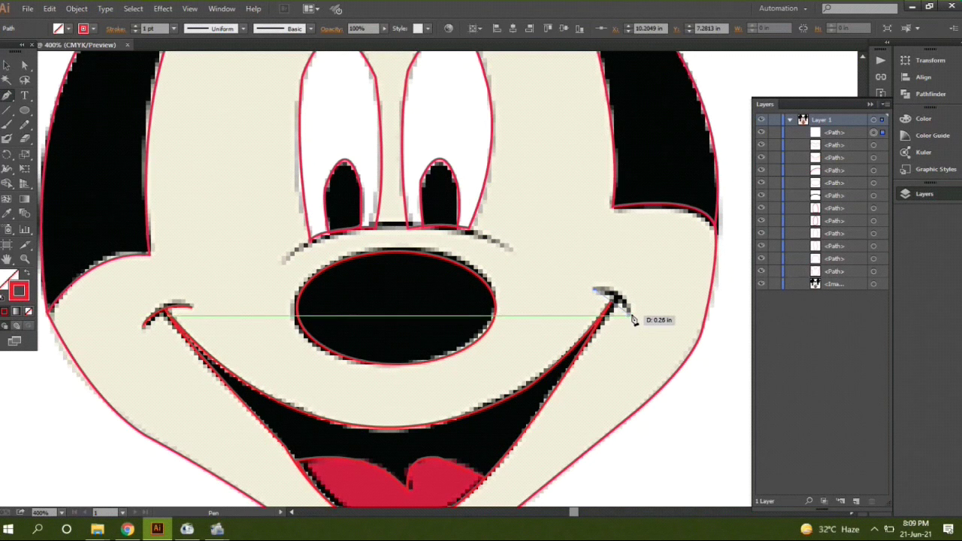
{"action": "left_click_drag", "start_coordinate": [646, 347], "coordinate": [646, 347]}
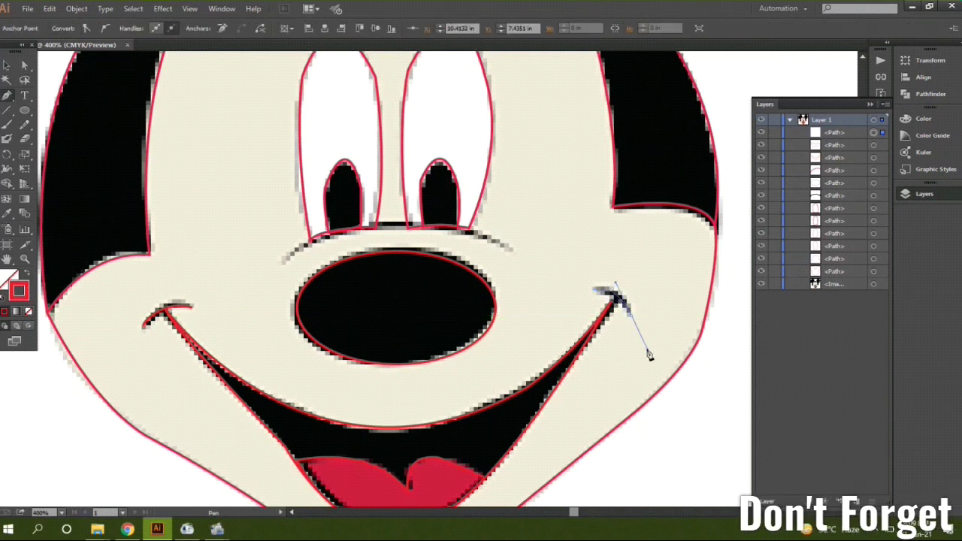
Hide the reference, nudge the mouth-corner curve into place, and zoom out.
{"action": "left_click", "coordinate": [762, 284]}
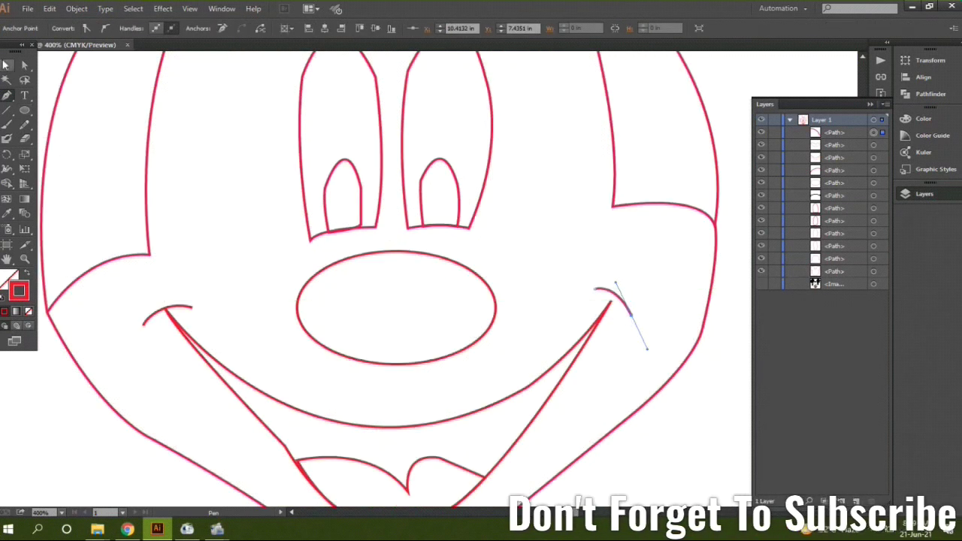
{"action": "key", "text": "Right"}
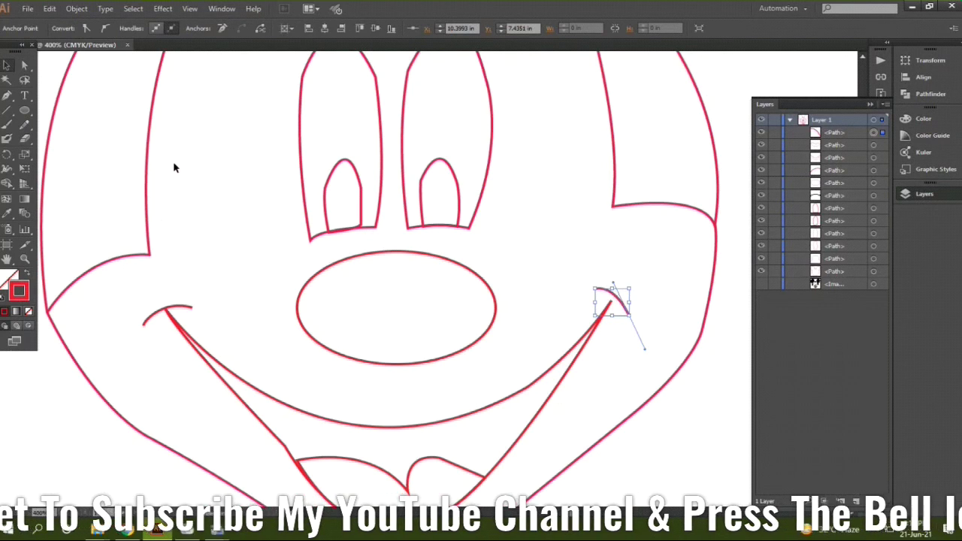
{"action": "key", "text": "Left"}
{"action": "key", "text": "Left"}
{"action": "key", "text": "Left"}
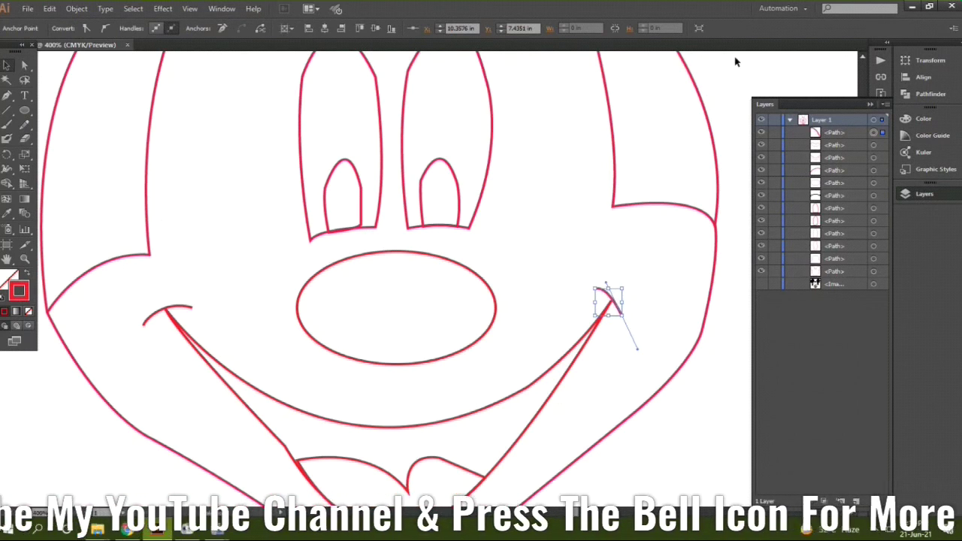
{"action": "left_click", "coordinate": [525, 283]}
{"action": "key", "text": "ctrl+minus"}
{"action": "key", "text": "ctrl+minus"}
{"action": "key", "text": "ctrl+minus"}
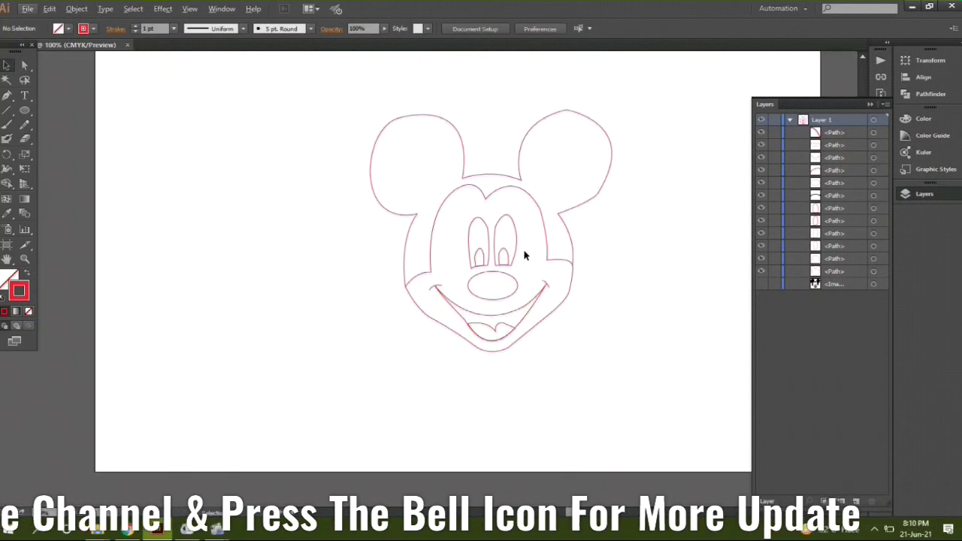
Shape Builder the ears/head, left eye, right eye and face into separate shapes.
{"action": "left_click_drag", "start_coordinate": [323, 101], "coordinate": [647, 402]}
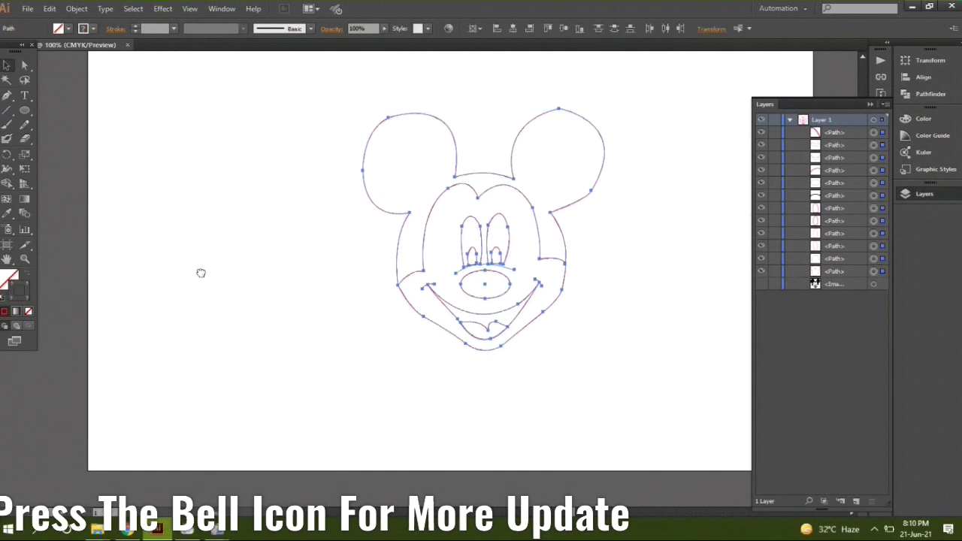
{"action": "left_click_drag", "start_coordinate": [201, 273], "coordinate": [155, 268]}
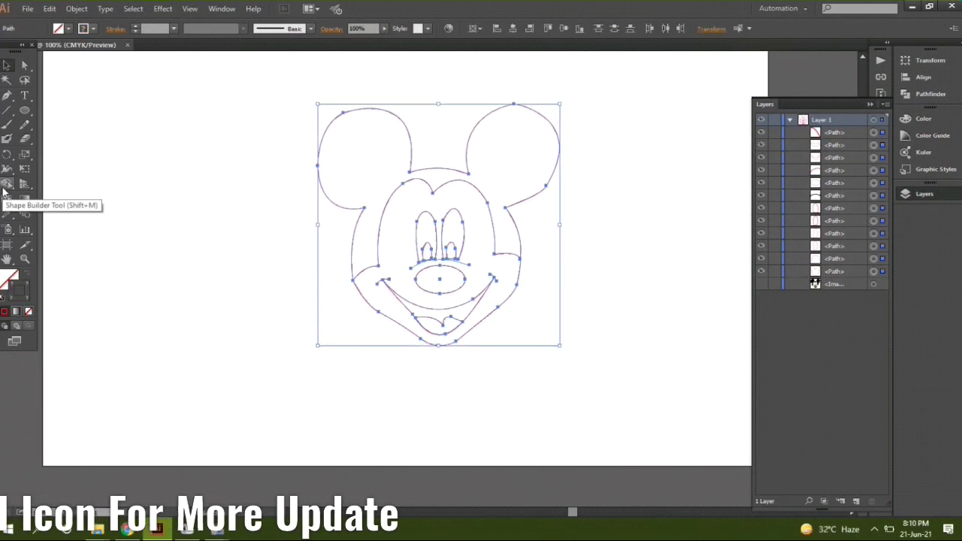
{"action": "left_click", "coordinate": [387, 147]}
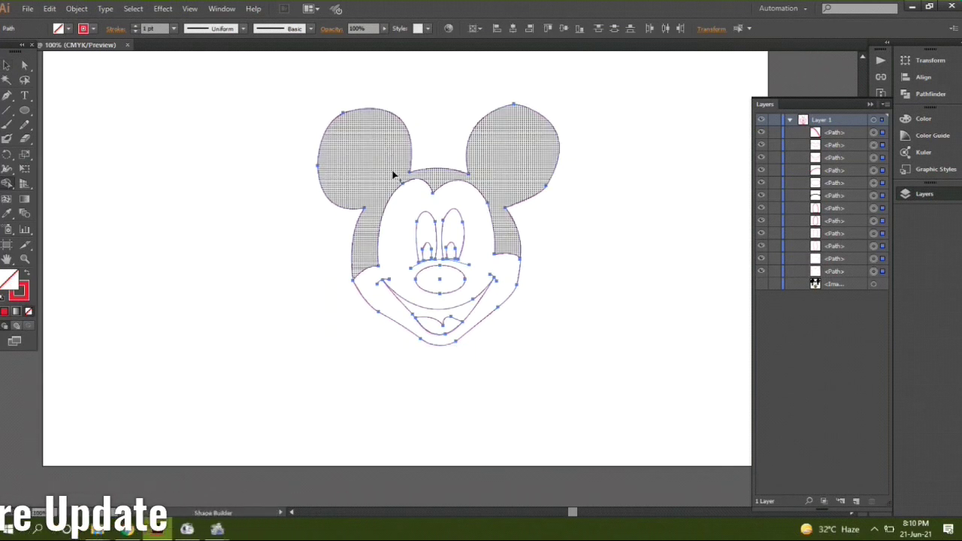
{"action": "left_click", "coordinate": [395, 225]}
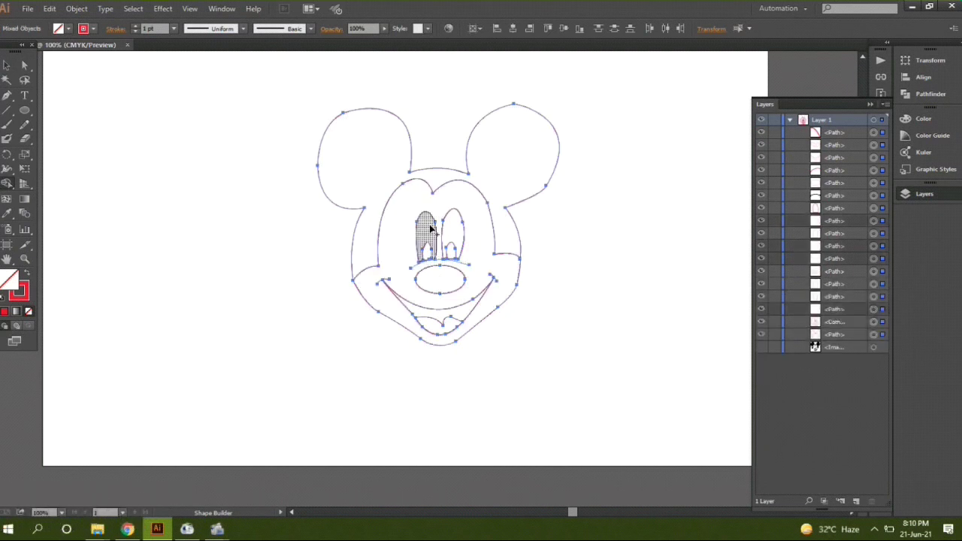
{"action": "left_click", "coordinate": [458, 230]}
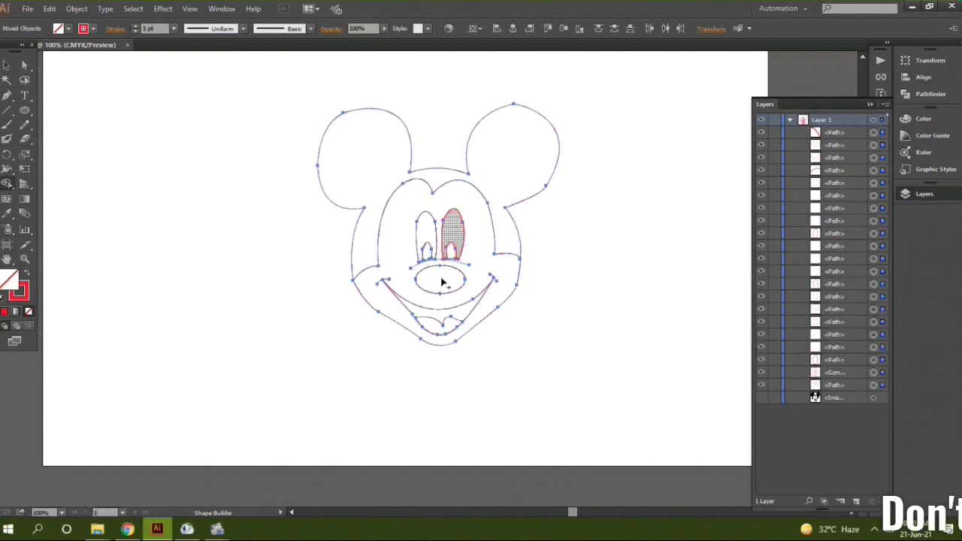
{"action": "left_click", "coordinate": [450, 325]}
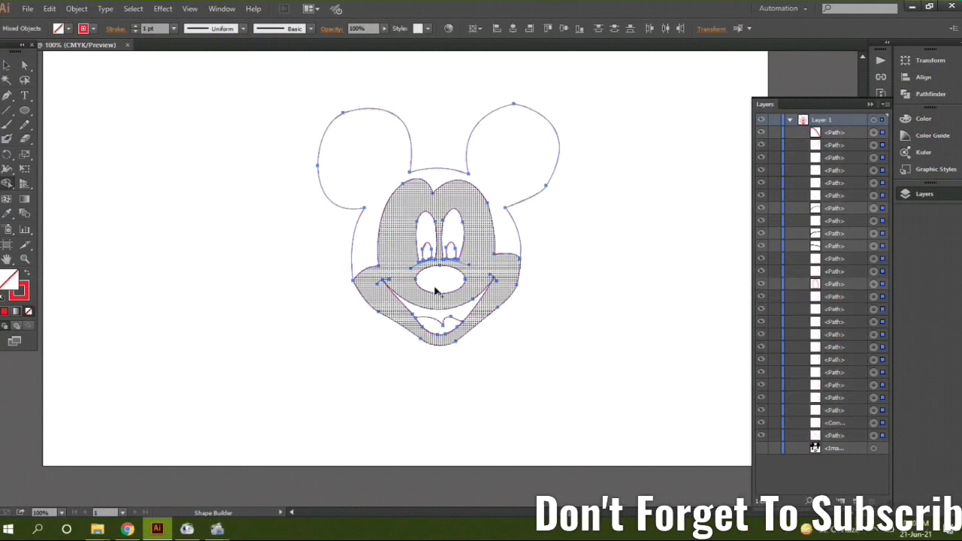
{"action": "key", "text": "v"}
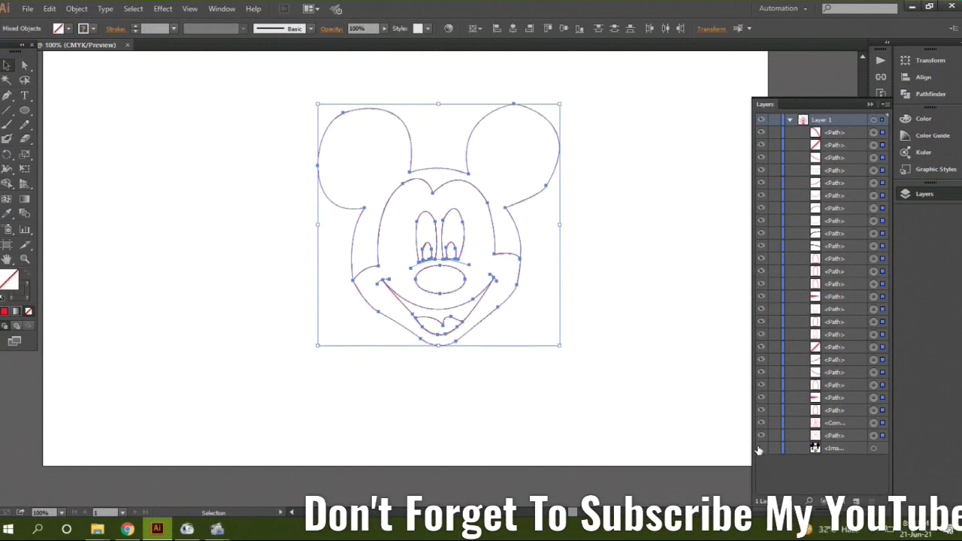
{"action": "key", "text": "ctrl+y"}
{"action": "left_click", "coordinate": [671, 215]}
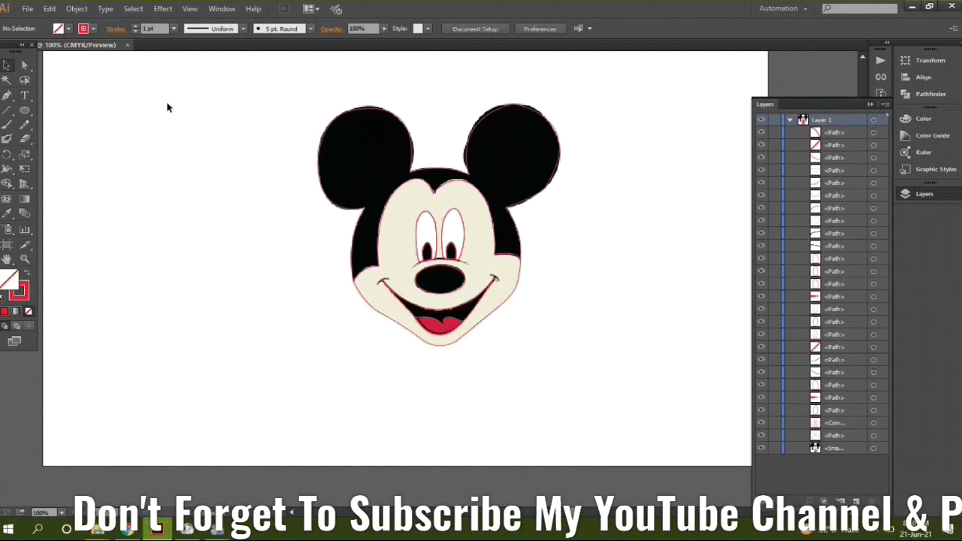
Try sampling the ear's black onto the head path, then undo it and a stray eye move.
{"action": "left_click", "coordinate": [342, 202]}
{"action": "key", "text": "i"}
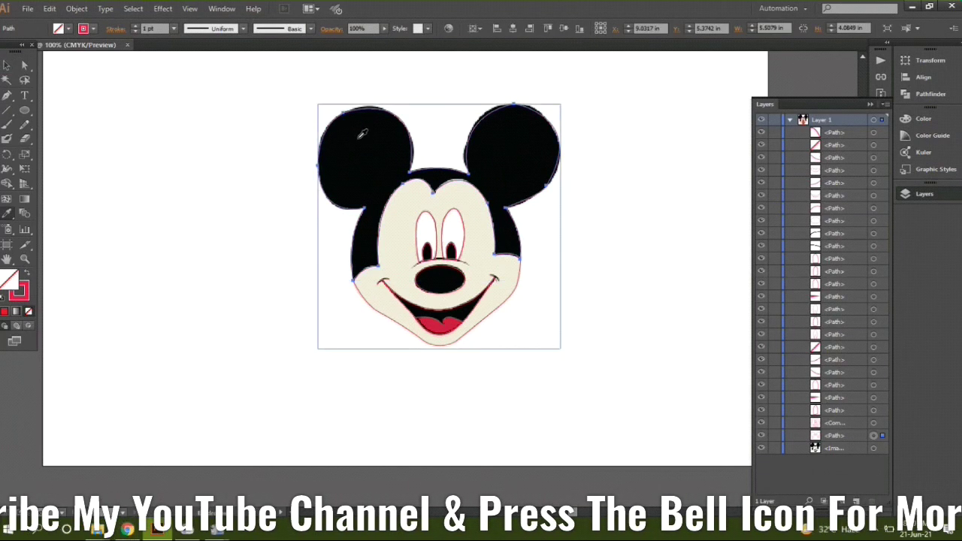
{"action": "left_click", "coordinate": [361, 134]}
{"action": "key", "text": "v"}
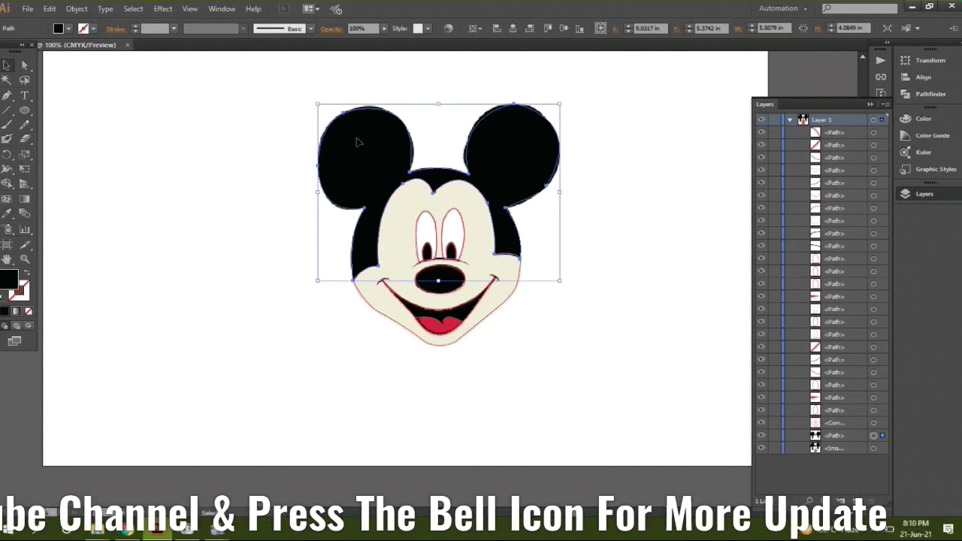
{"action": "key", "text": "ctrl+z"}
{"action": "scroll", "coordinate": [608, 241], "scroll_direction": "down", "scroll_amount": 1}
{"action": "scroll", "coordinate": [607, 241], "scroll_direction": "down", "scroll_amount": 1}
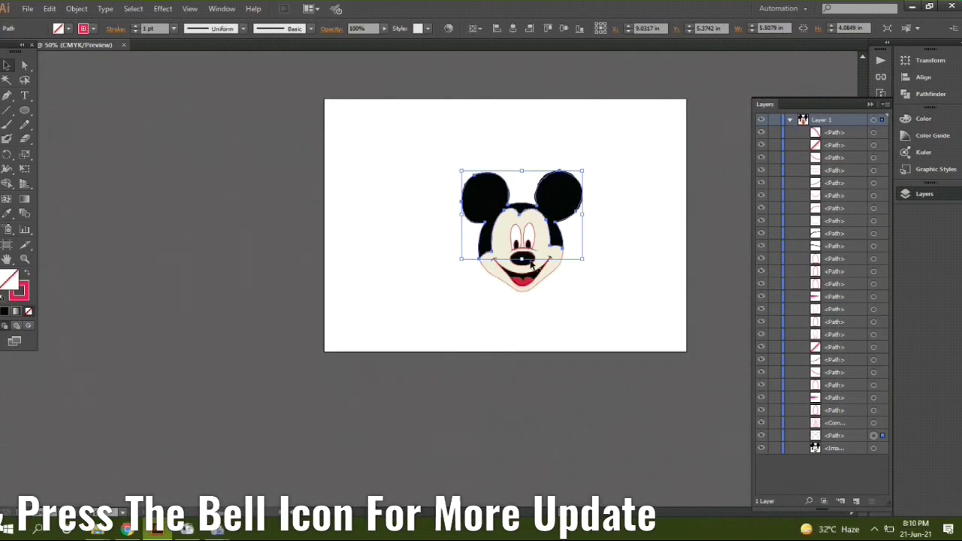
{"action": "left_click", "coordinate": [464, 463]}
{"action": "left_click_drag", "start_coordinate": [352, 274], "coordinate": [354, 272]}
{"action": "key", "text": "ctrl+z"}
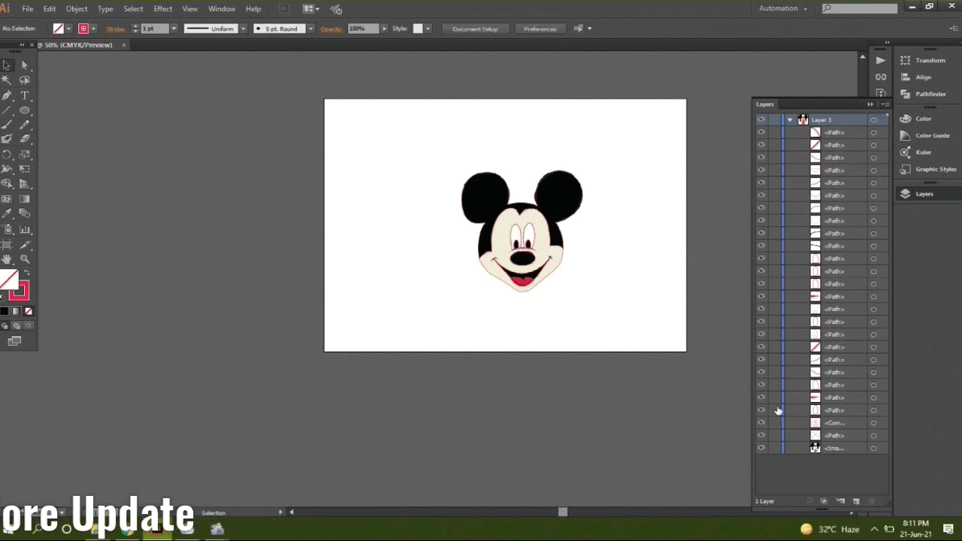
Hide the reference image, select all traced paths, and move them left of the reference.
{"action": "left_click", "coordinate": [761, 449]}
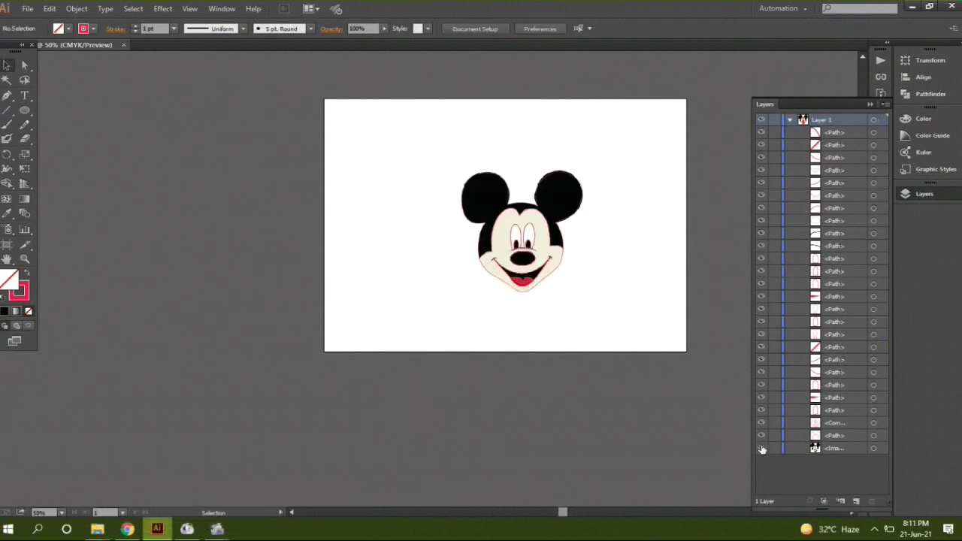
{"action": "left_click", "coordinate": [762, 449]}
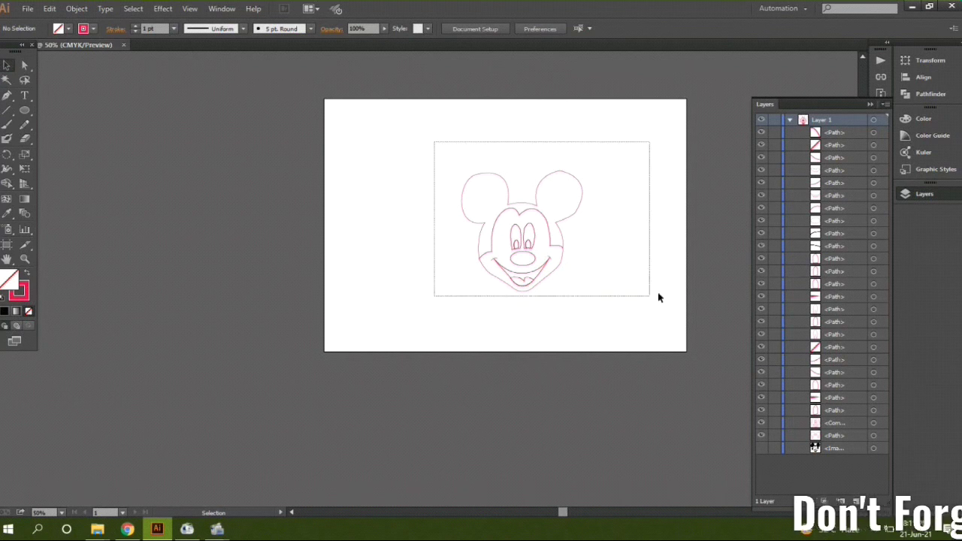
{"action": "key", "text": "ctrl+a"}
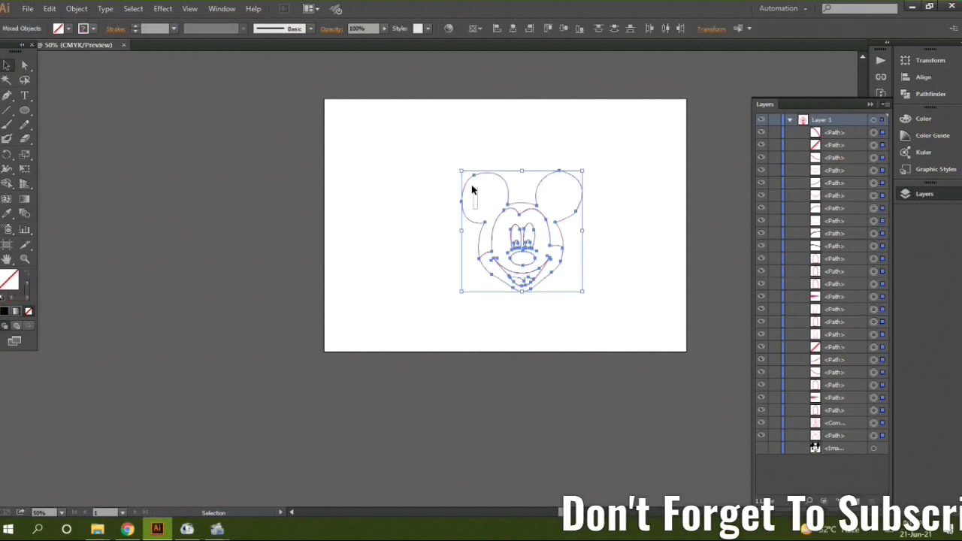
{"action": "left_click_drag", "start_coordinate": [427, 115], "coordinate": [602, 309]}
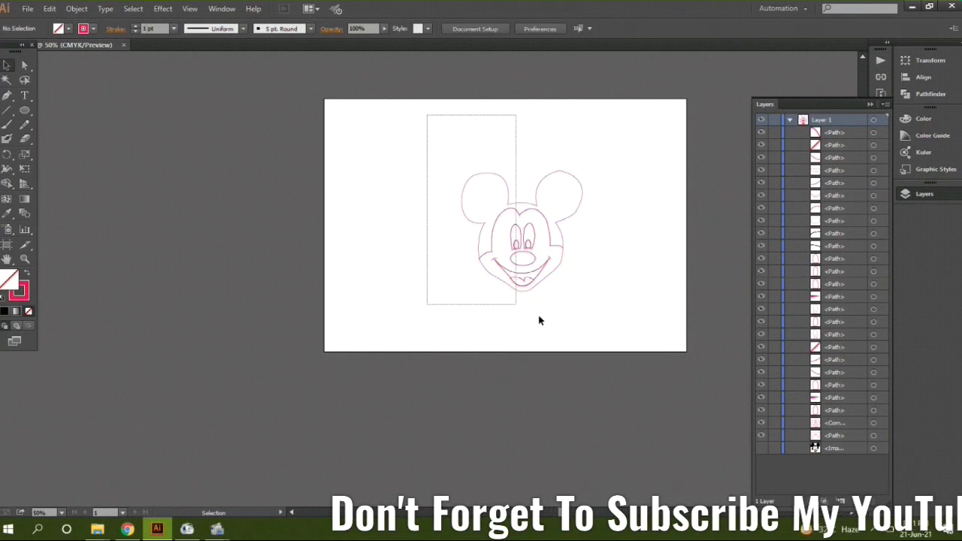
{"action": "left_click_drag", "start_coordinate": [493, 278], "coordinate": [359, 271]}
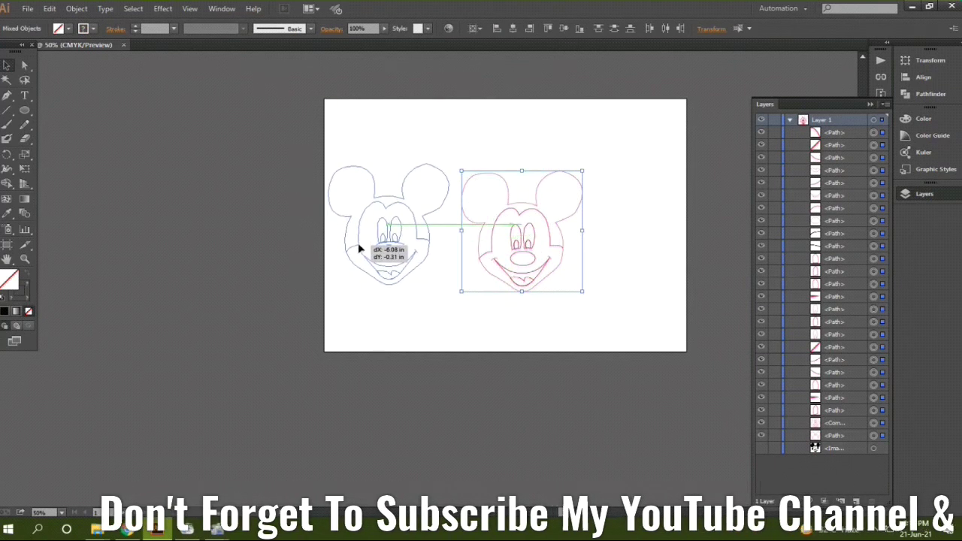
Show the reference and eyedrop black onto the traced ears and head.
{"action": "left_click", "coordinate": [761, 448]}
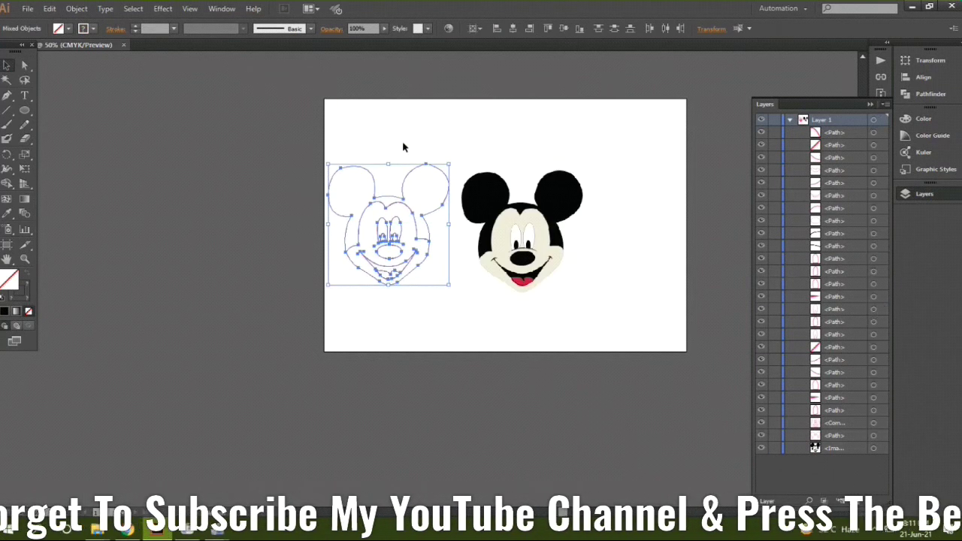
{"action": "left_click", "coordinate": [449, 183]}
{"action": "key", "text": "i"}
{"action": "left_click", "coordinate": [485, 184]}
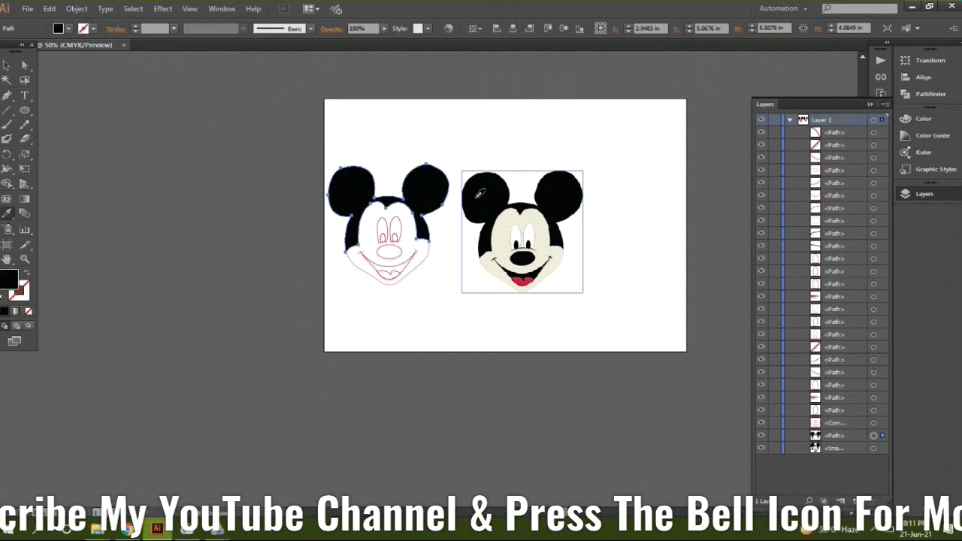
{"action": "key", "text": "v"}
{"action": "left_click", "coordinate": [477, 122]}
Eyedrop black onto the nose and cream onto the face from the reference.
{"action": "left_click", "coordinate": [395, 256]}
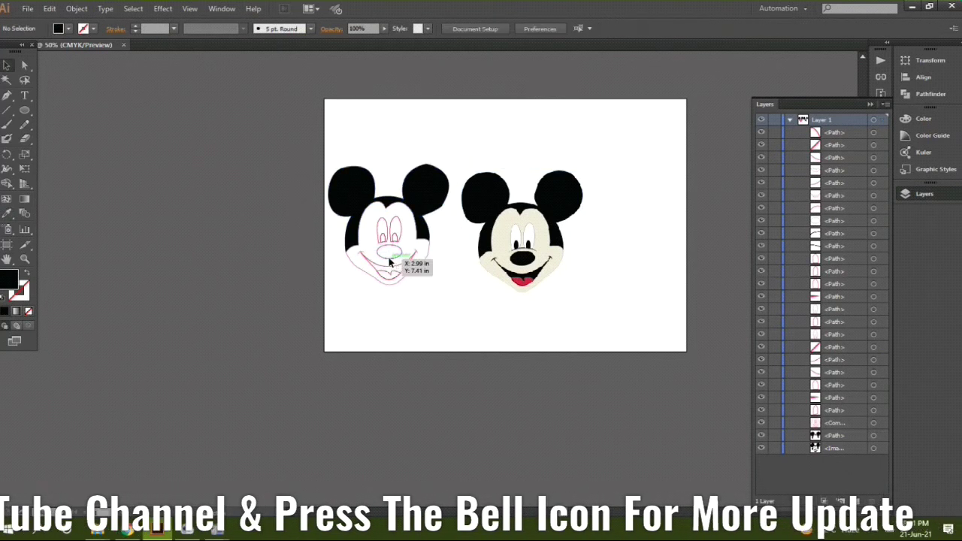
{"action": "key", "text": "i"}
{"action": "left_click", "coordinate": [522, 258]}
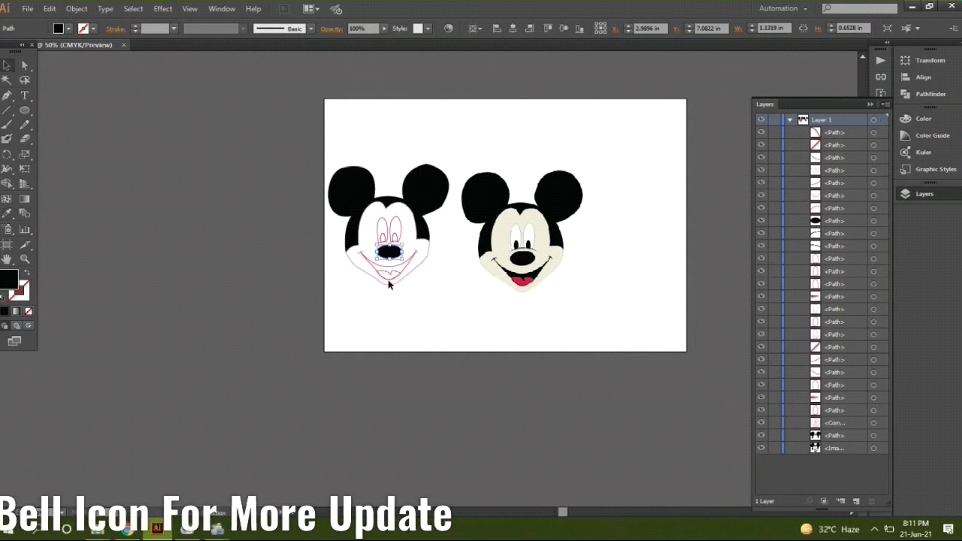
{"action": "left_click", "coordinate": [425, 268]}
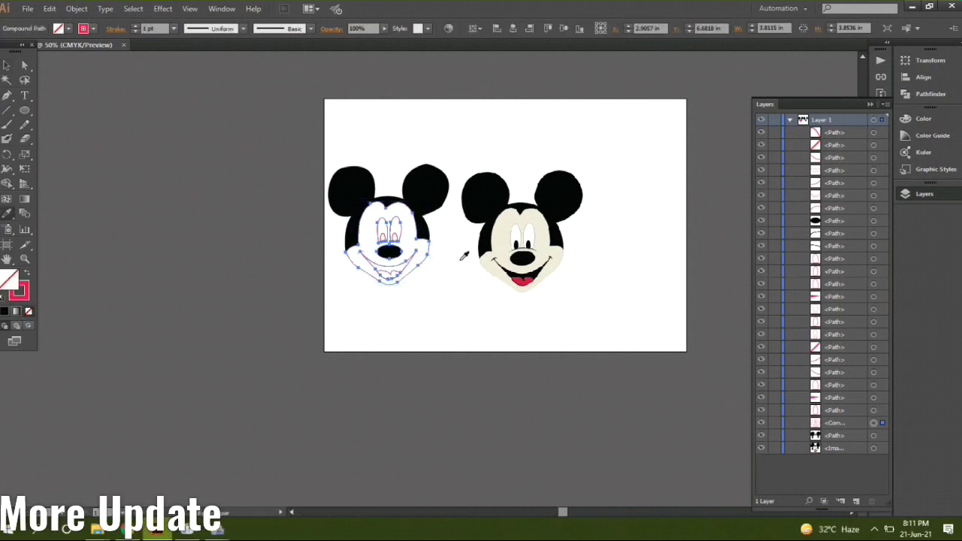
{"action": "left_click", "coordinate": [415, 296]}
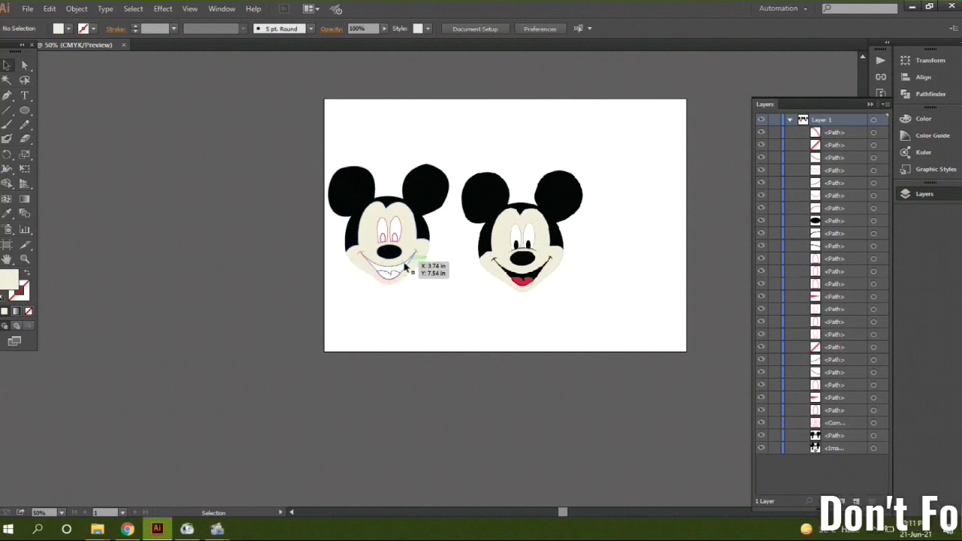
Fill the traced mouth with the reference's red.
{"action": "left_click_drag", "start_coordinate": [472, 261], "coordinate": [526, 252]}
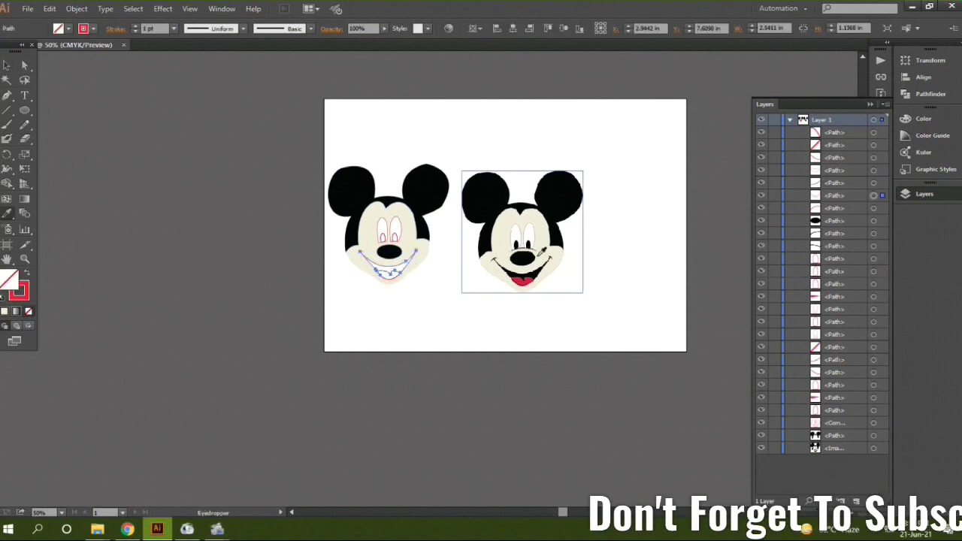
{"action": "left_click", "coordinate": [396, 323]}
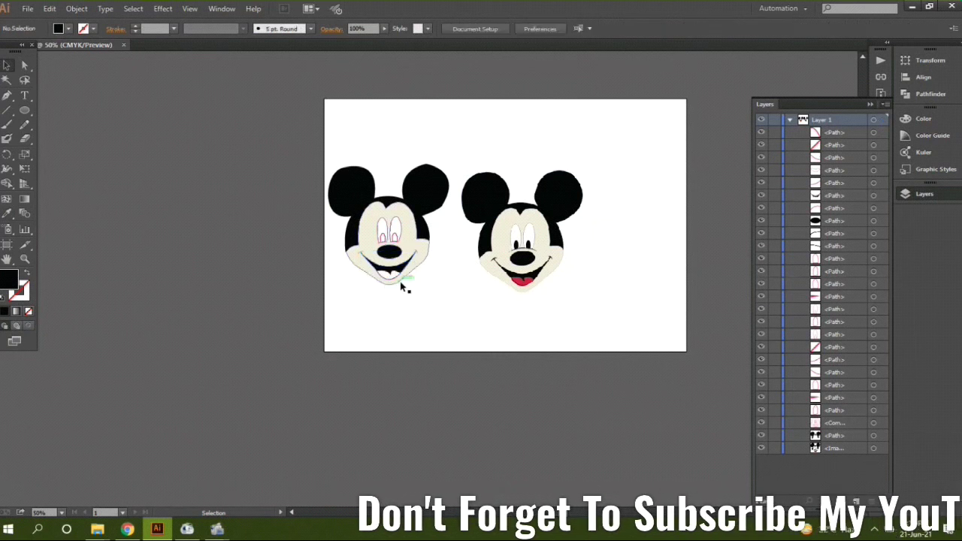
{"action": "left_click", "coordinate": [404, 288]}
{"action": "key", "text": "ctrl+plus"}
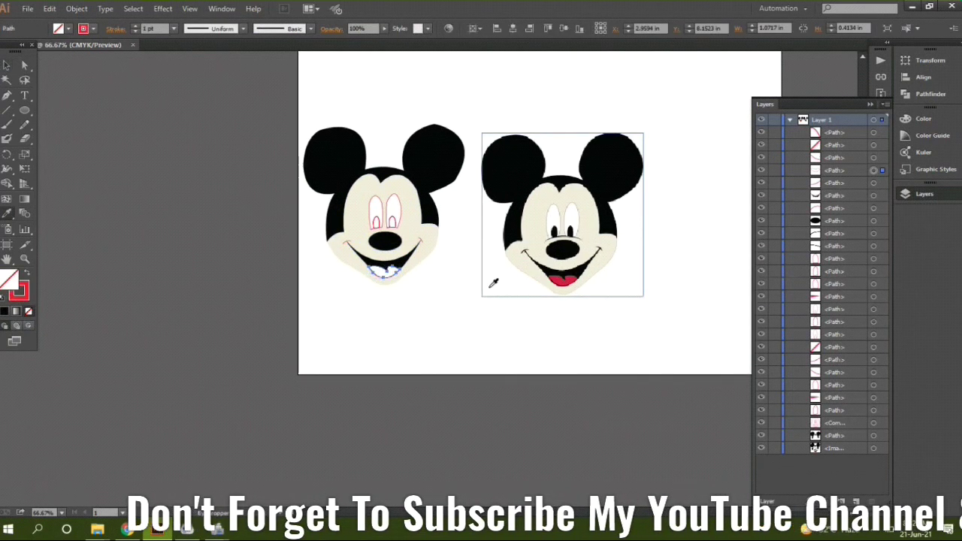
{"action": "left_click", "coordinate": [568, 278]}
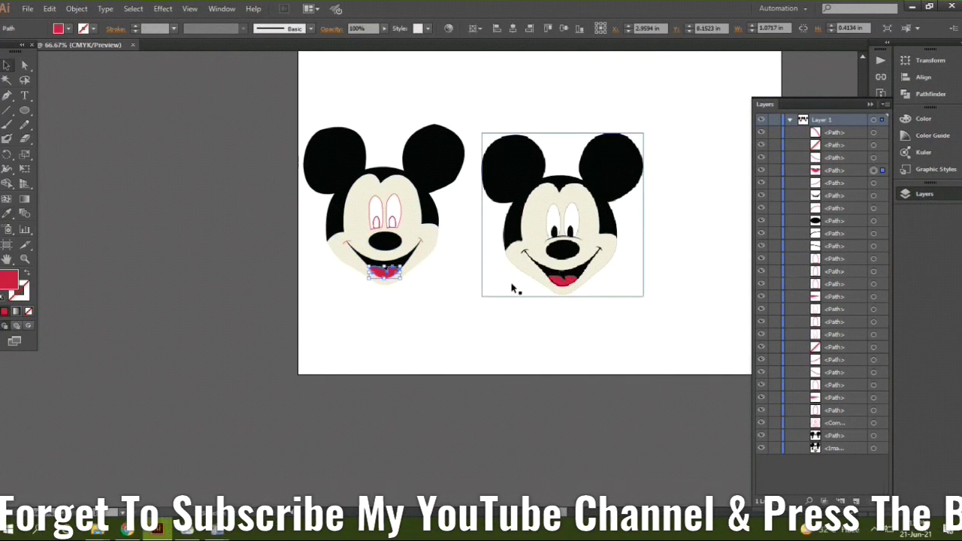
{"action": "key", "text": "ctrl+shift+a"}
Fill the right eye white from the reference, then check the left eye.
{"action": "left_click", "coordinate": [393, 214]}
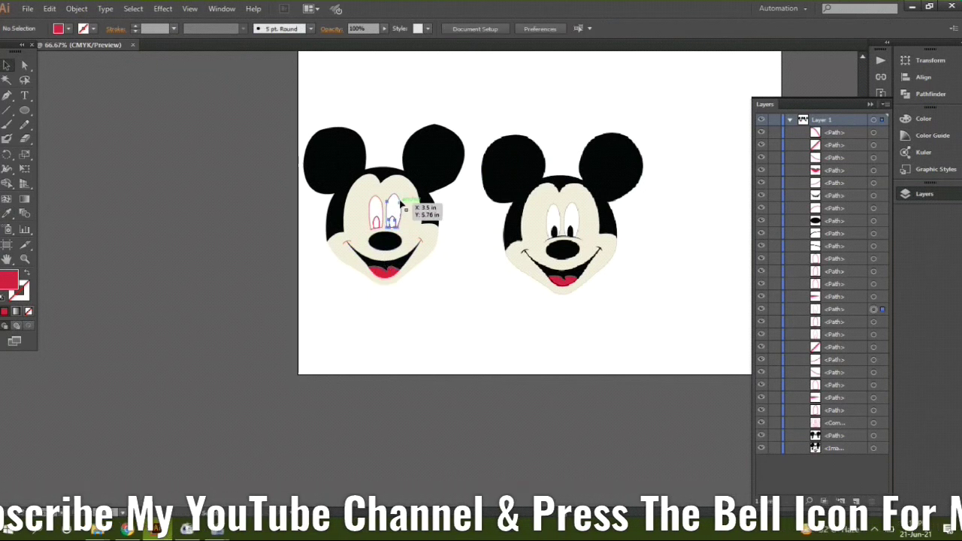
{"action": "left_click", "coordinate": [572, 220]}
{"action": "key", "text": "v"}
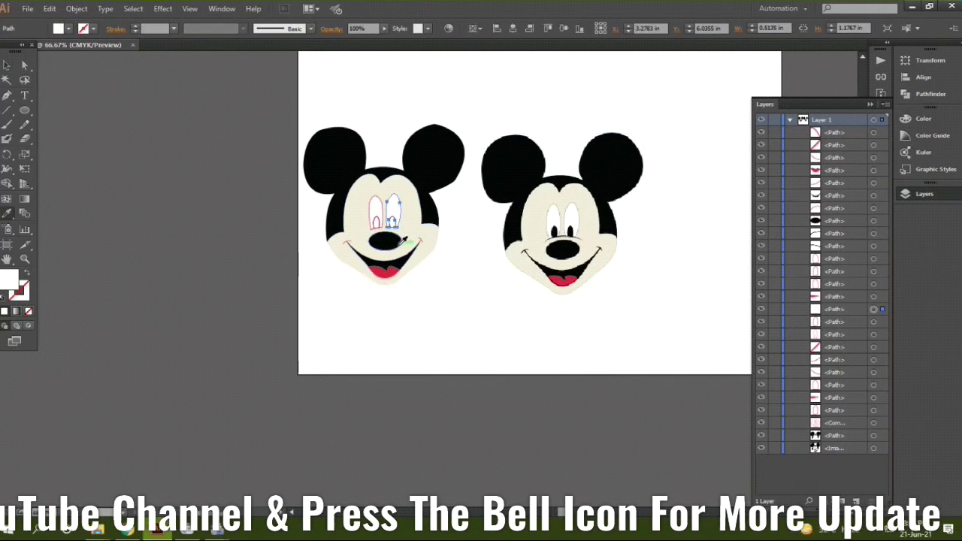
{"action": "left_click", "coordinate": [373, 216]}
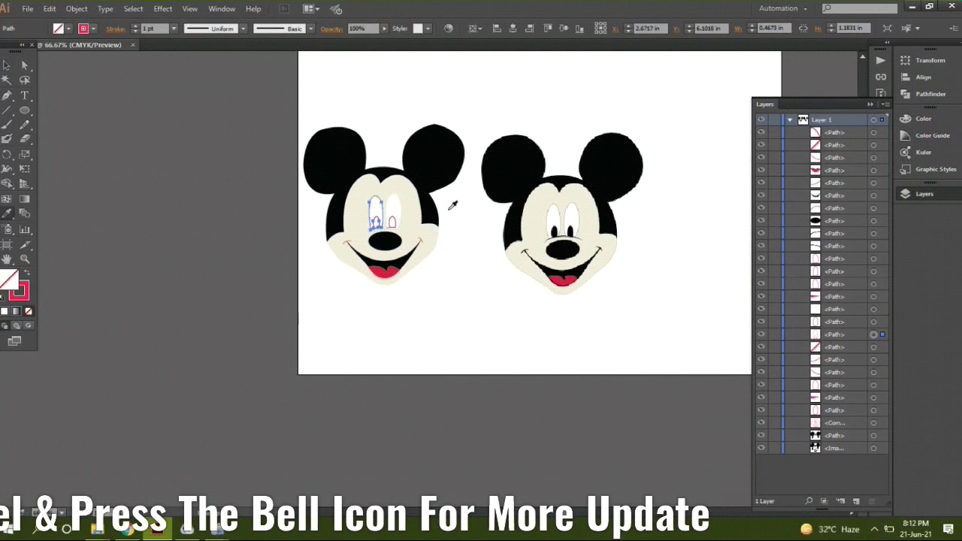
{"action": "left_click", "coordinate": [419, 324]}
{"action": "scroll", "coordinate": [386, 323], "scroll_direction": "up", "scroll_amount": 2}
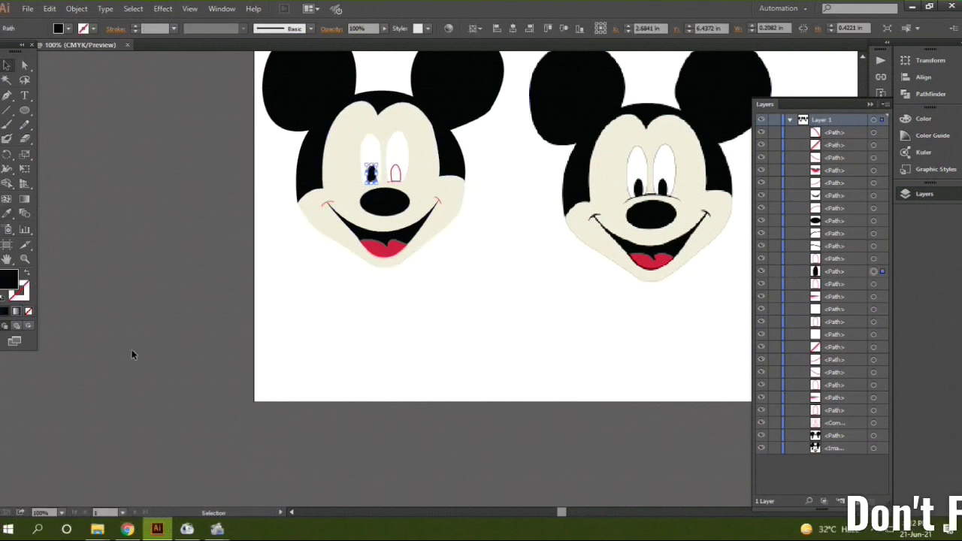
Check the left pupil, then Pen-trace a curved line over the reference nose.
{"action": "left_click", "coordinate": [397, 172]}
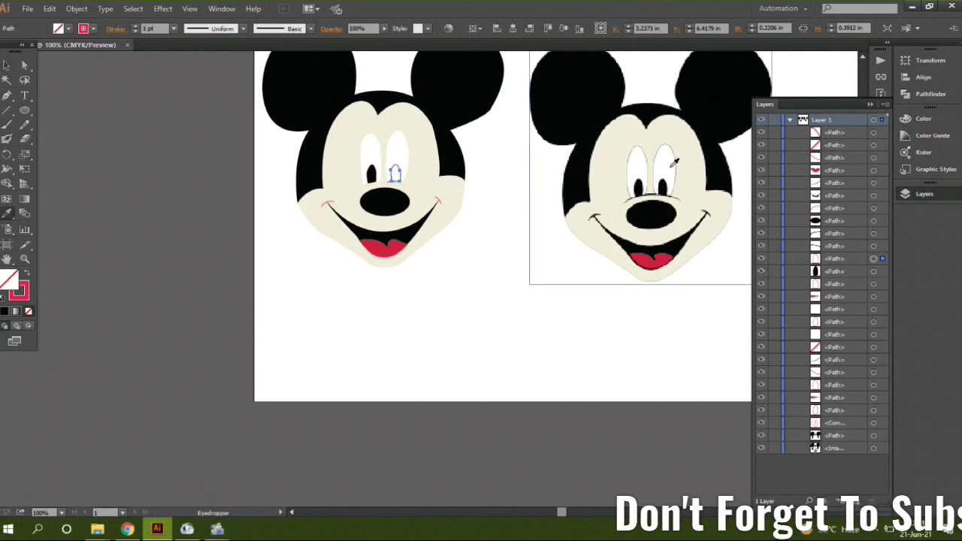
{"action": "left_click", "coordinate": [474, 354]}
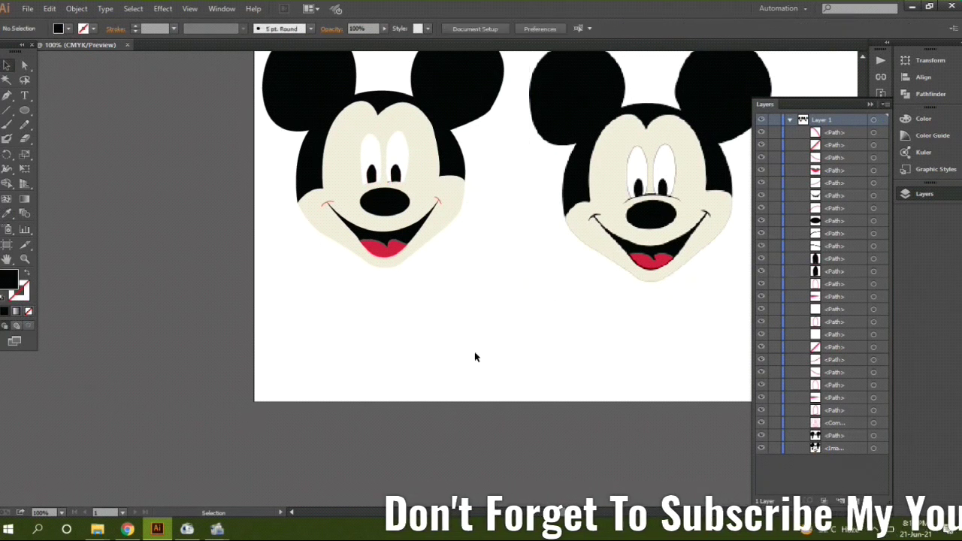
{"action": "left_click", "coordinate": [7, 95]}
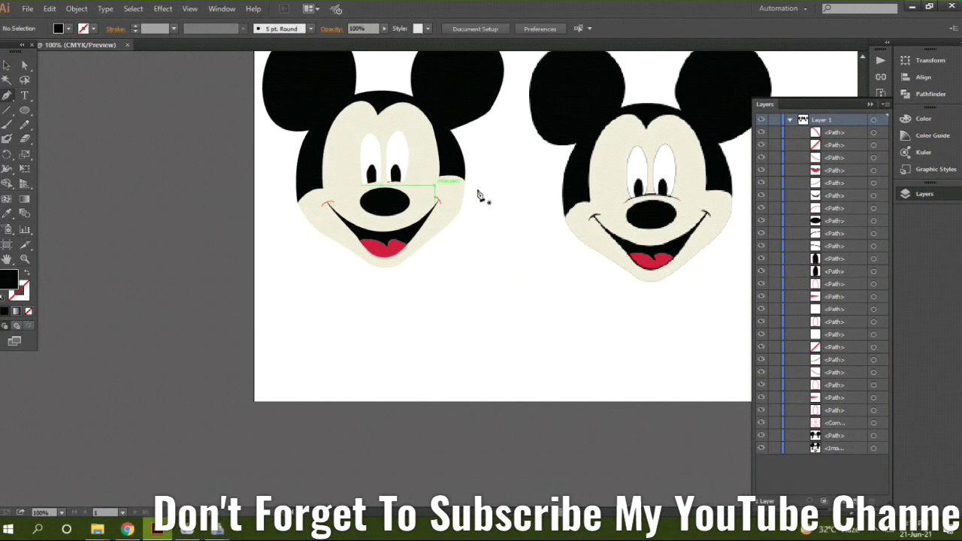
{"action": "left_click", "coordinate": [625, 203]}
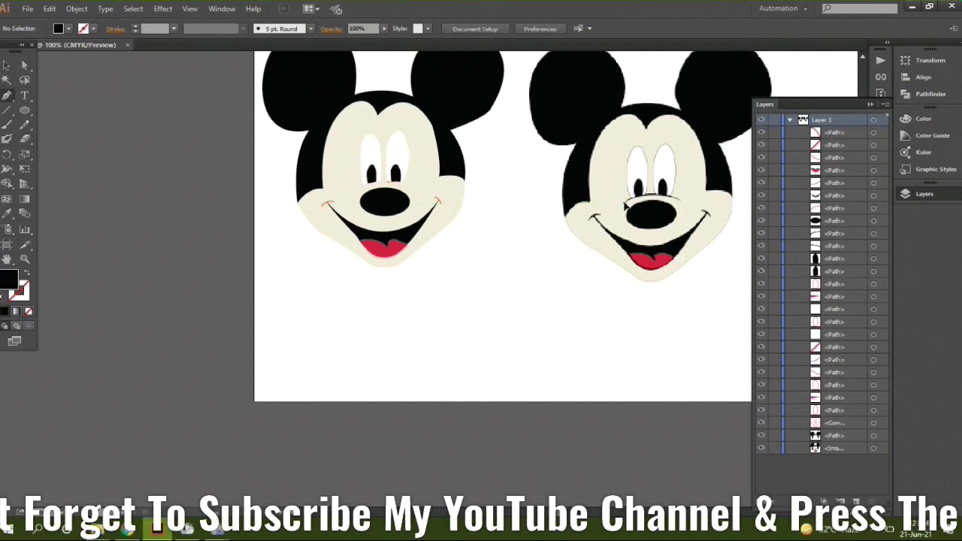
{"action": "left_click_drag", "start_coordinate": [680, 201], "coordinate": [699, 215]}
{"action": "left_click", "coordinate": [704, 215]}
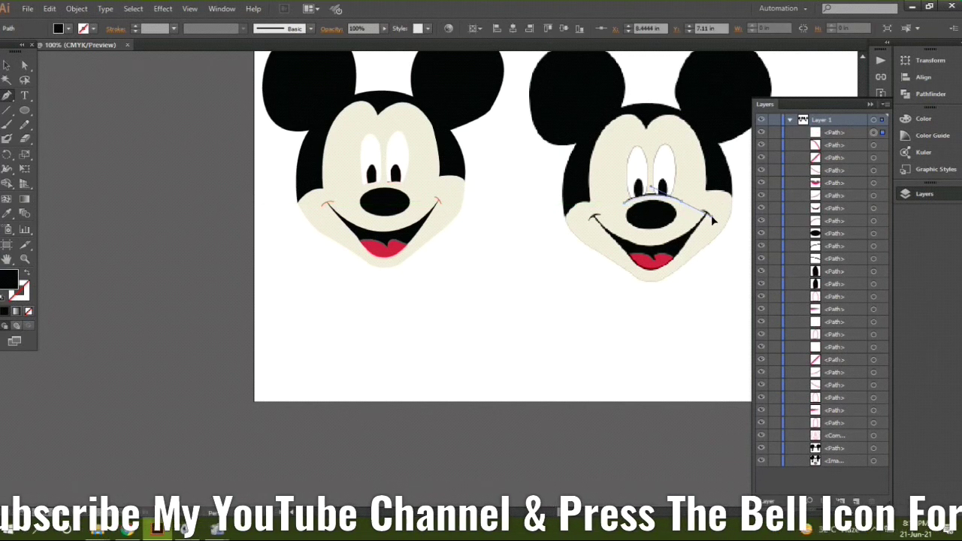
{"action": "key", "text": "v"}
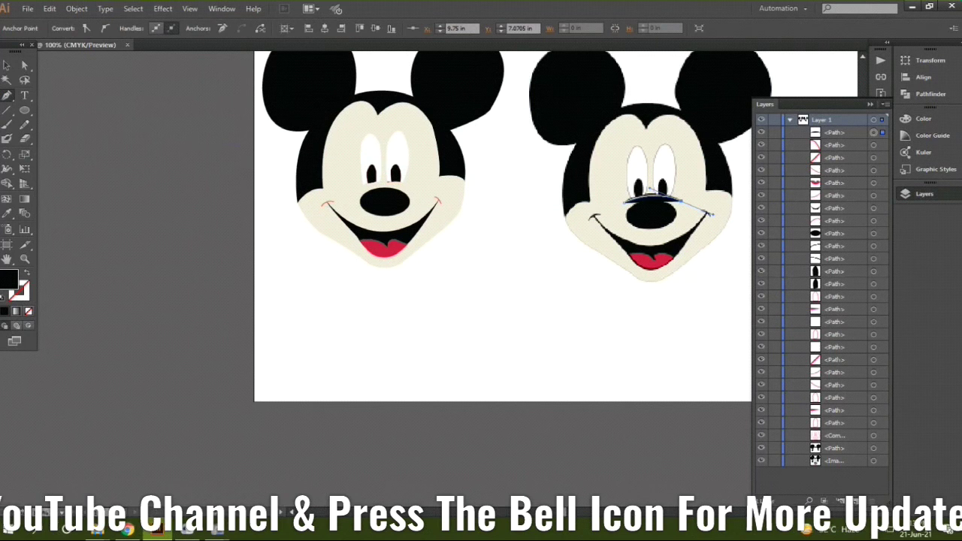
Set the curve's fill to None, move it onto the left Mickey's nose, zoom in.
{"action": "left_click", "coordinate": [17, 290]}
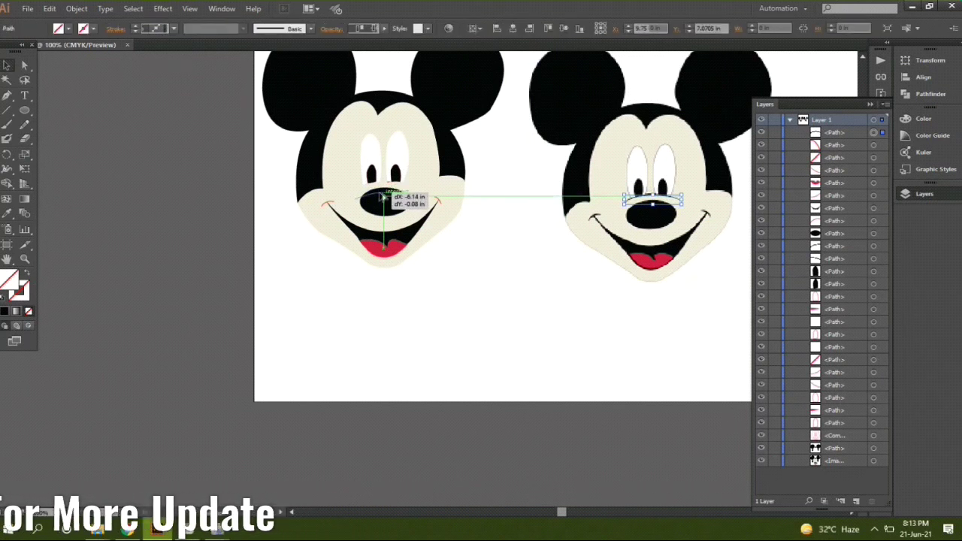
{"action": "left_click_drag", "start_coordinate": [382, 197], "coordinate": [382, 197]}
{"action": "key", "text": "ctrl+plus"}
{"action": "key", "text": "ctrl+plus"}
{"action": "key", "text": "ctrl+plus"}
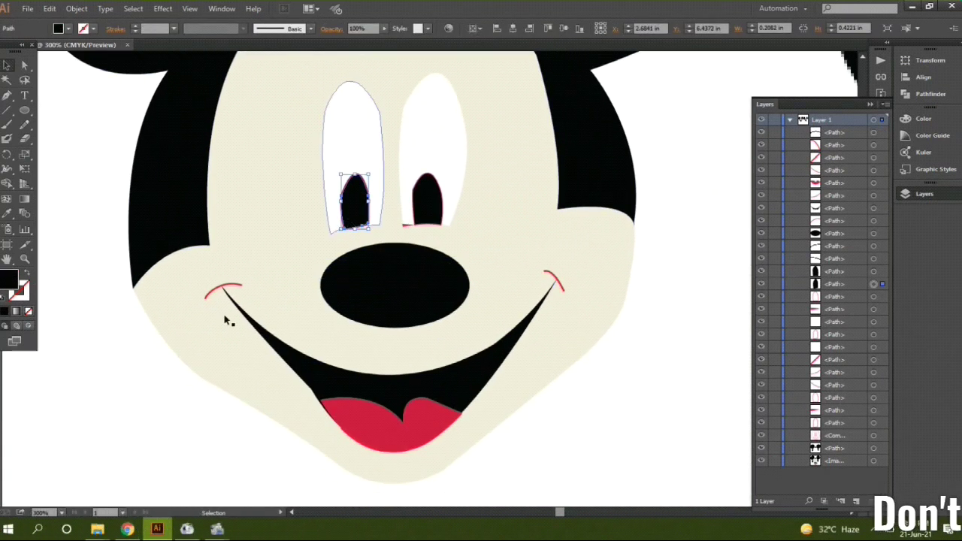
Move the right pupil aside from the eye and reposition the outlined pupil shape.
{"action": "left_click", "coordinate": [250, 306]}
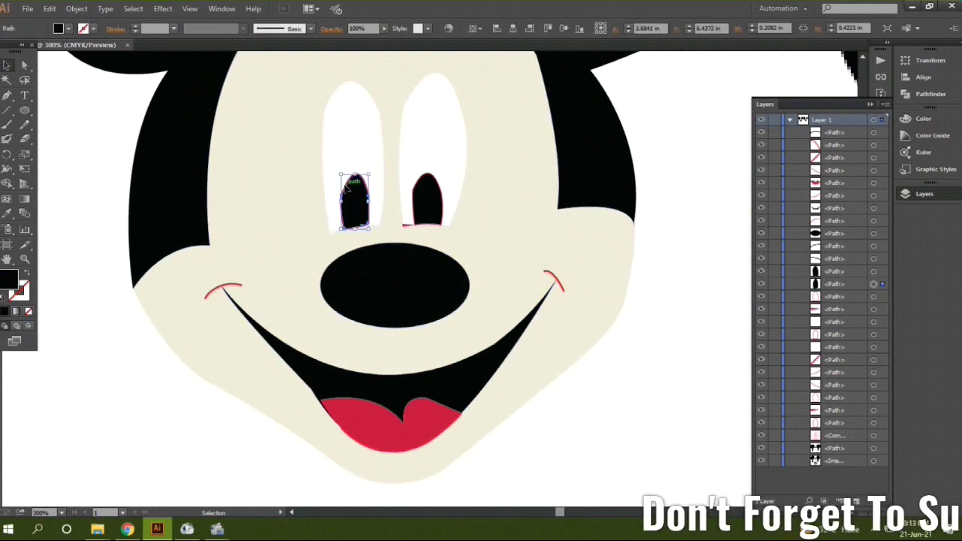
{"action": "scroll", "coordinate": [442, 197], "scroll_direction": "down", "scroll_amount": 2}
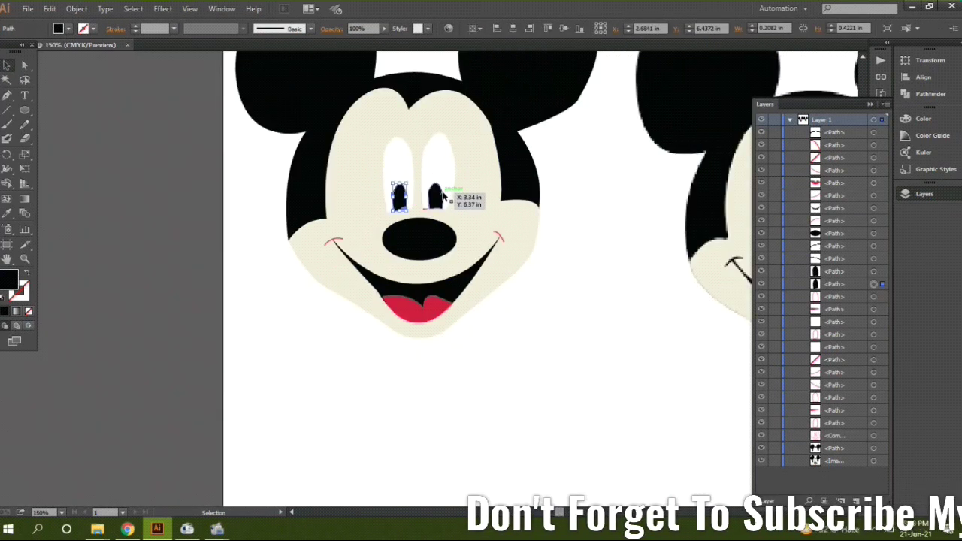
{"action": "left_click", "coordinate": [167, 366]}
{"action": "scroll", "coordinate": [555, 216], "scroll_direction": "up", "scroll_amount": 2}
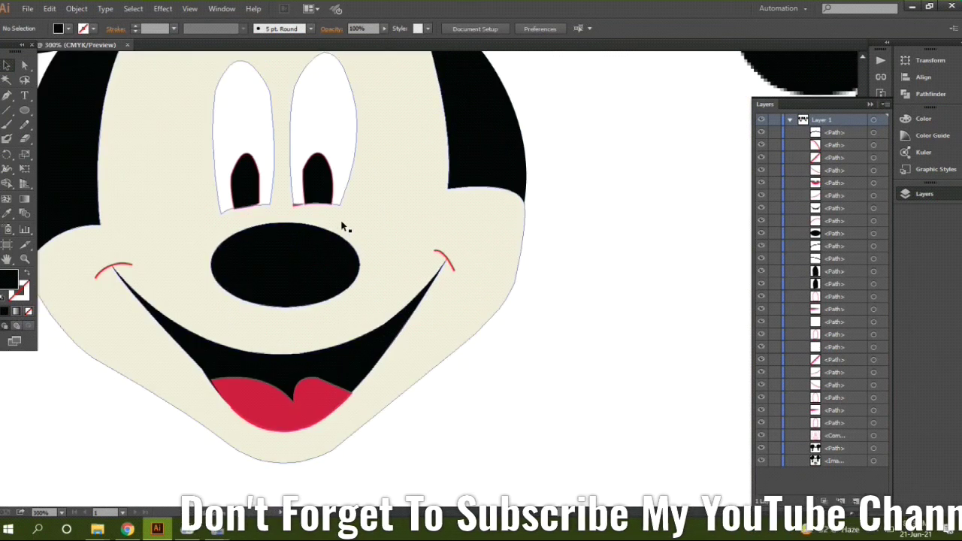
{"action": "left_click_drag", "start_coordinate": [331, 167], "coordinate": [380, 212]}
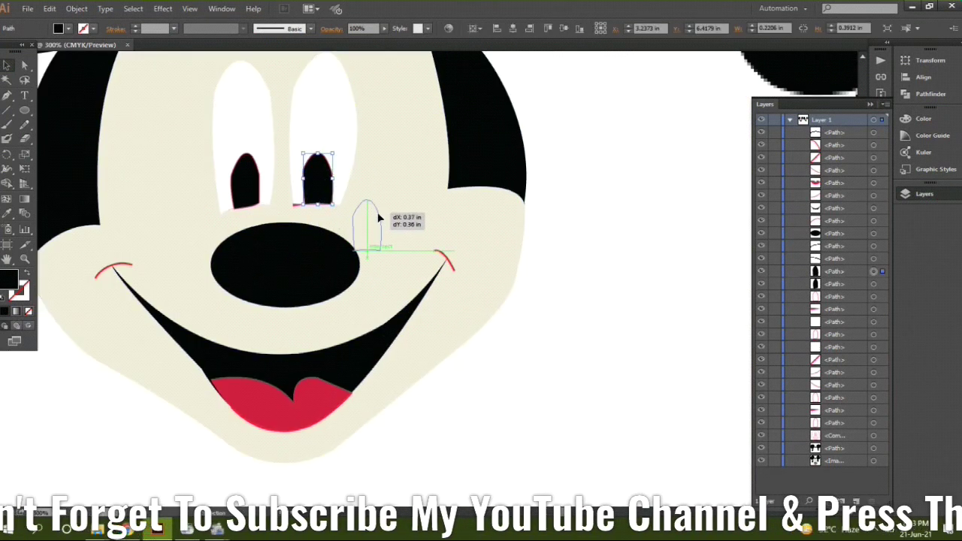
{"action": "left_click", "coordinate": [308, 166]}
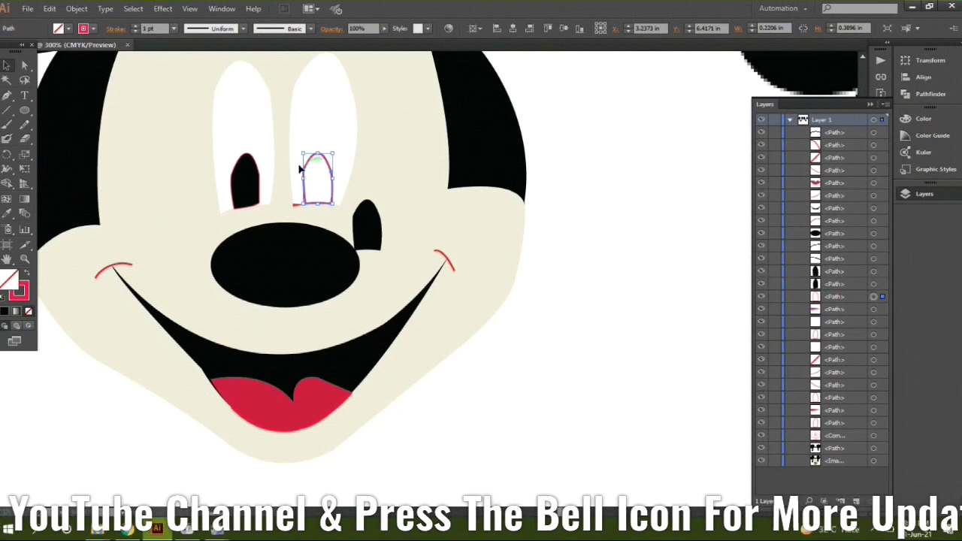
{"action": "left_click", "coordinate": [26, 315]}
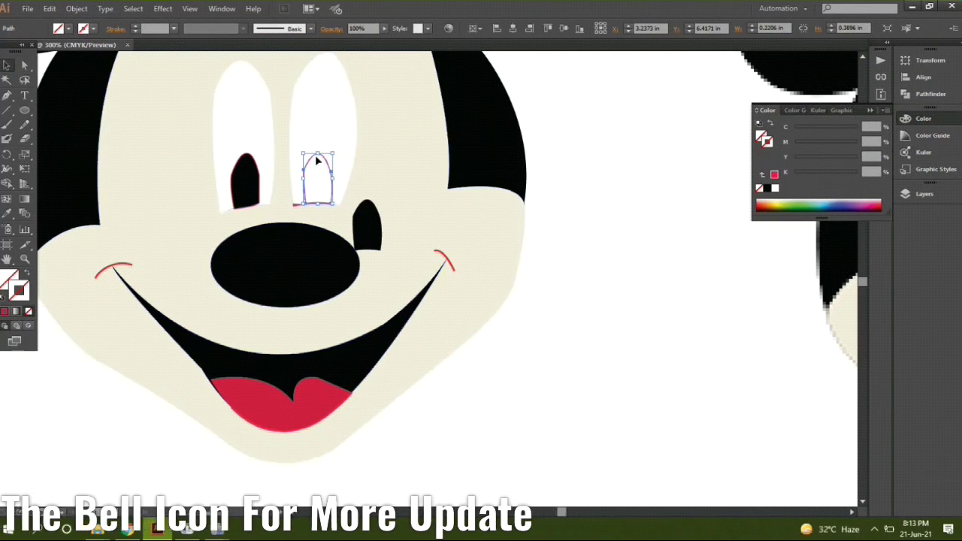
{"action": "left_click_drag", "start_coordinate": [310, 163], "coordinate": [151, 396]}
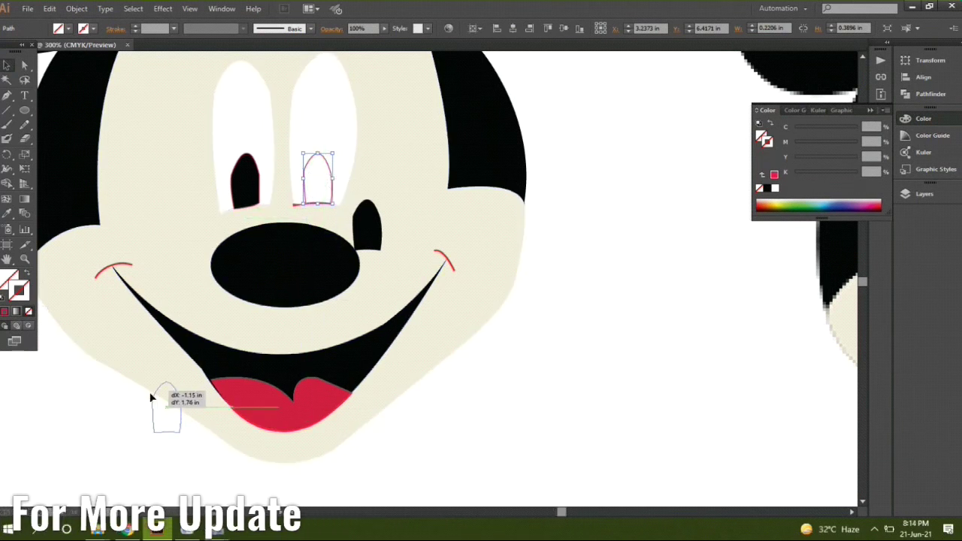
Bring the black pupil to the front of the white right eye.
{"action": "left_click", "coordinate": [321, 158]}
{"action": "left_click_drag", "start_coordinate": [374, 142], "coordinate": [422, 141]}
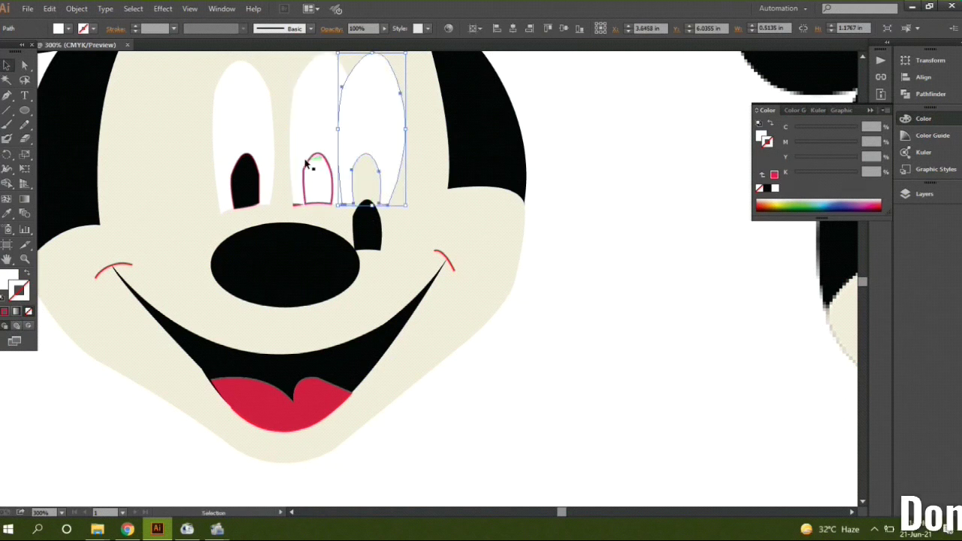
{"action": "left_click", "coordinate": [307, 166], "text": "shift"}
{"action": "key", "text": "ctrl+shift+]"}
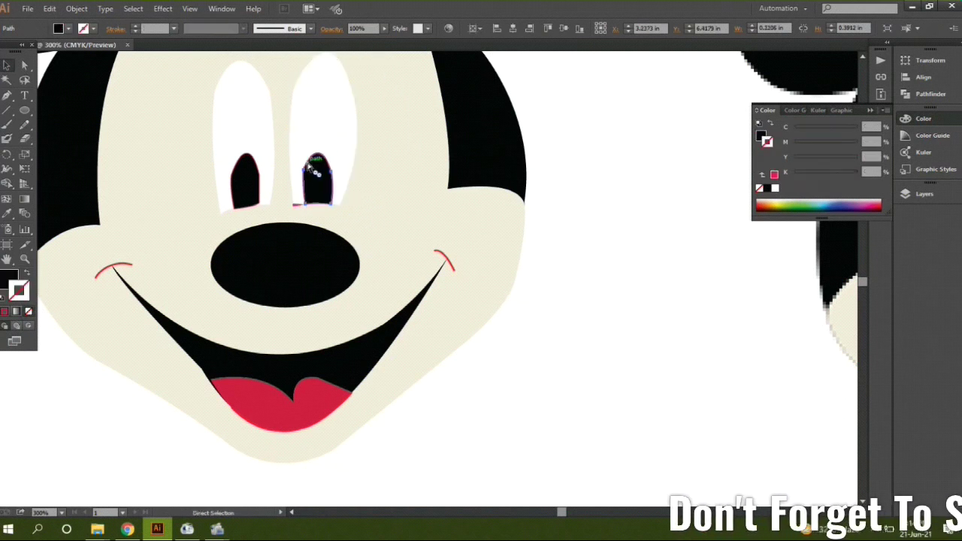
{"action": "left_click", "coordinate": [85, 394]}
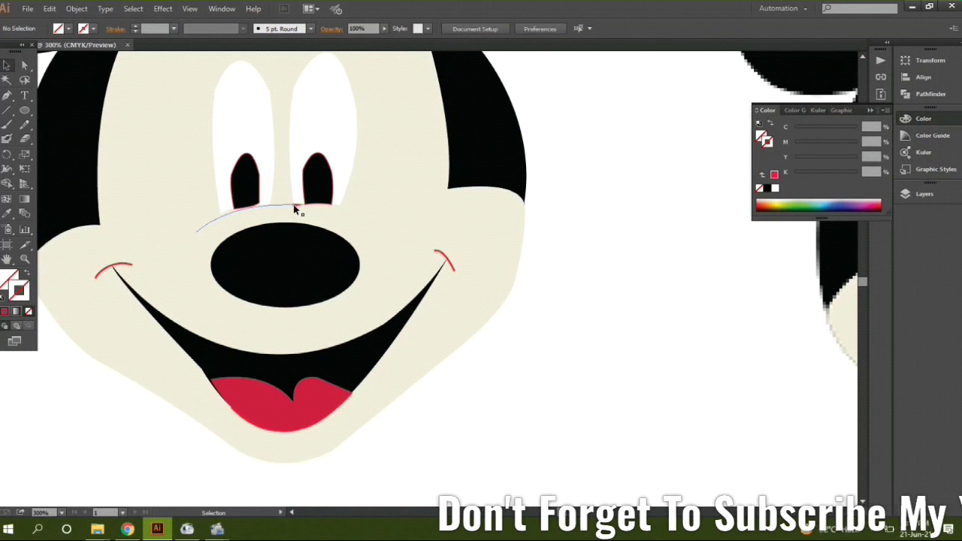
Draw a small thin curve below the right eye.
{"action": "left_click_drag", "start_coordinate": [295, 204], "coordinate": [372, 220]}
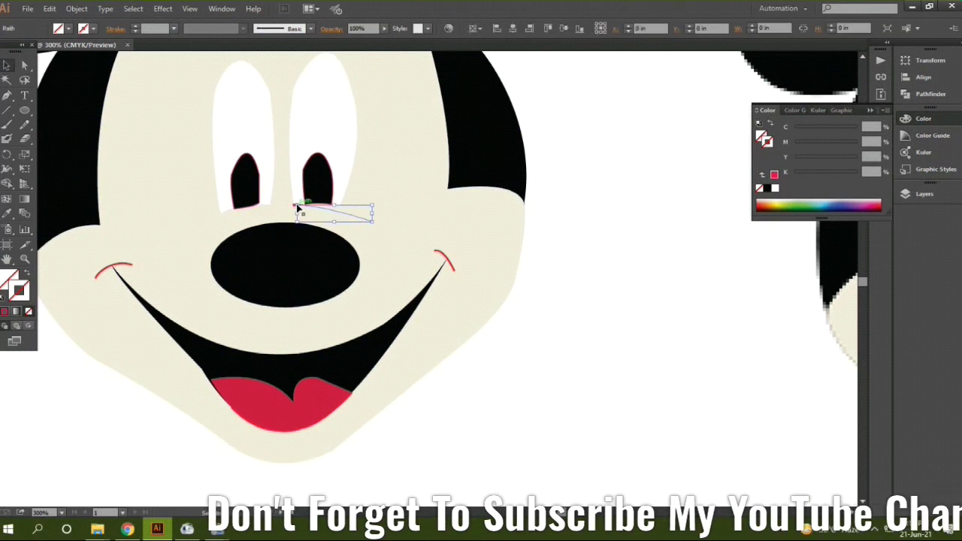
{"action": "left_click", "coordinate": [135, 429]}
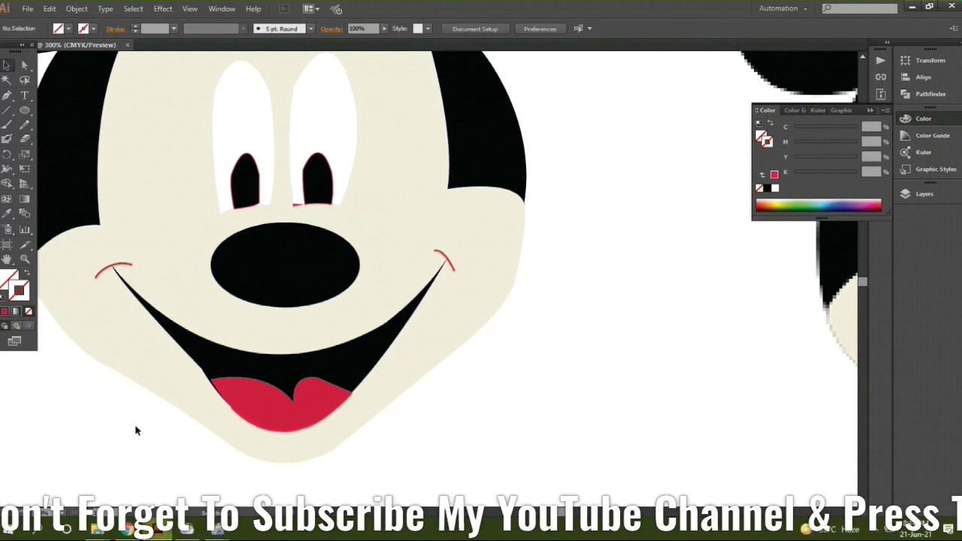
{"action": "scroll", "coordinate": [135, 425], "scroll_direction": "down", "scroll_amount": 2}
Drag the stray path between the left Mickey's eyes and nose onto empty canvas and delete it.
{"action": "scroll", "coordinate": [135, 421], "scroll_direction": "down", "scroll_amount": 1}
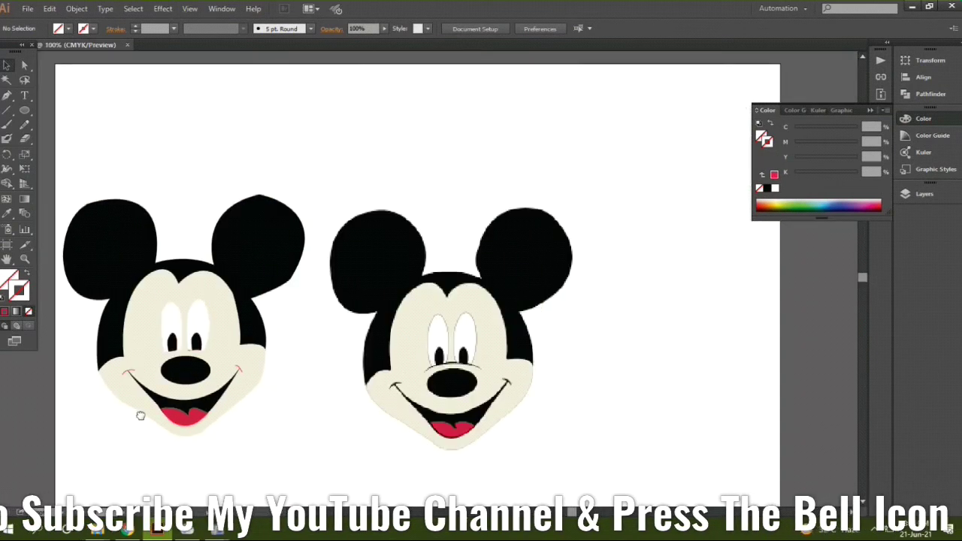
{"action": "left_click_drag", "start_coordinate": [137, 417], "coordinate": [262, 310]}
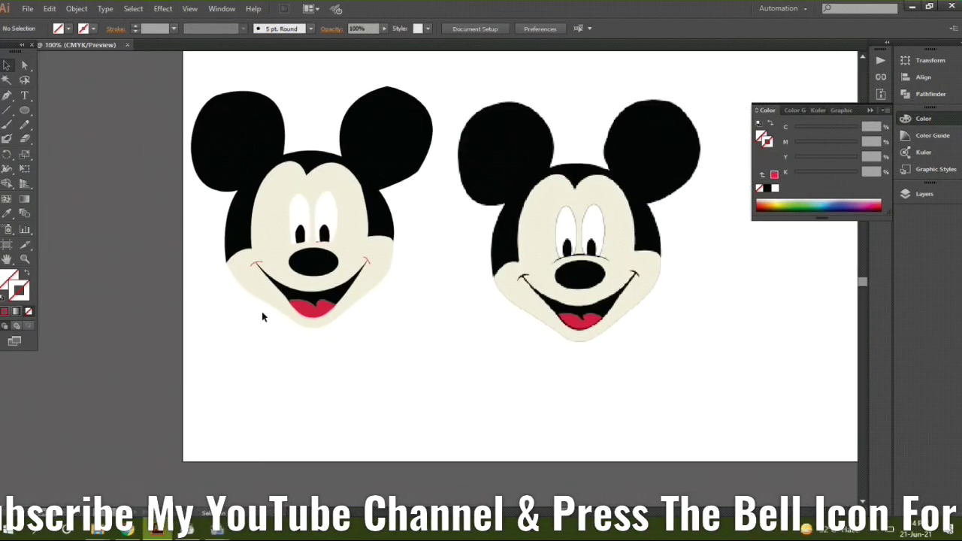
{"action": "left_click", "coordinate": [334, 246]}
{"action": "left_click_drag", "start_coordinate": [336, 250], "coordinate": [261, 337]}
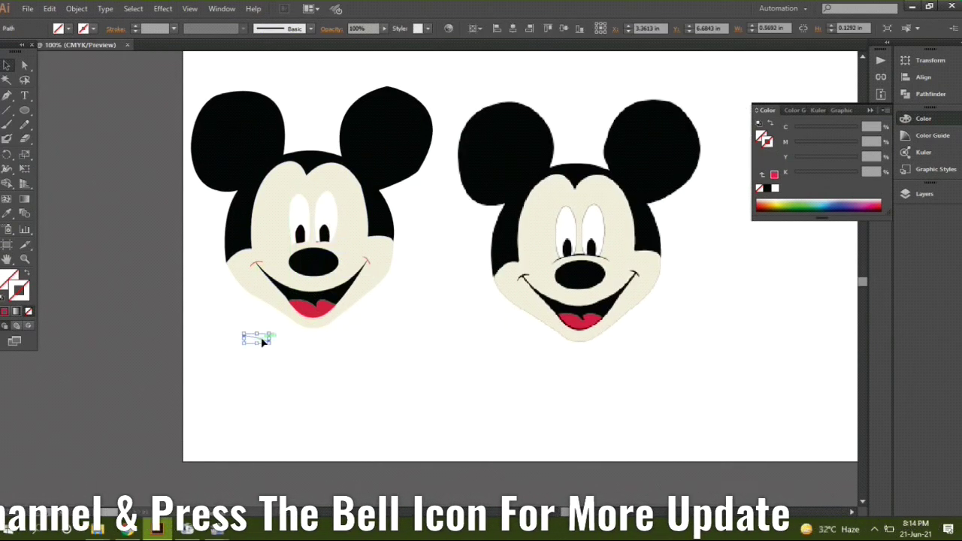
{"action": "left_click", "coordinate": [256, 365]}
{"action": "left_click", "coordinate": [254, 340]}
{"action": "key", "text": "Delete"}
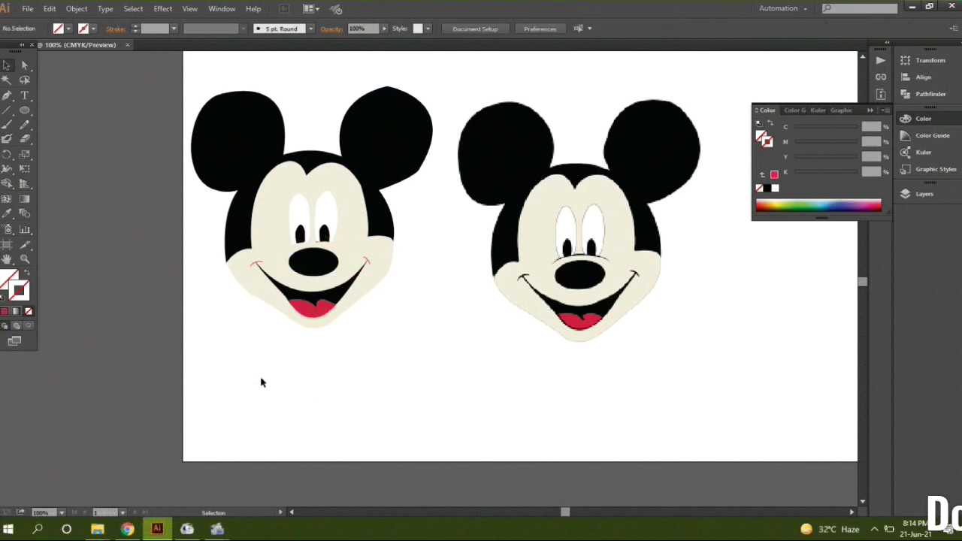
{"action": "left_click", "coordinate": [268, 267]}
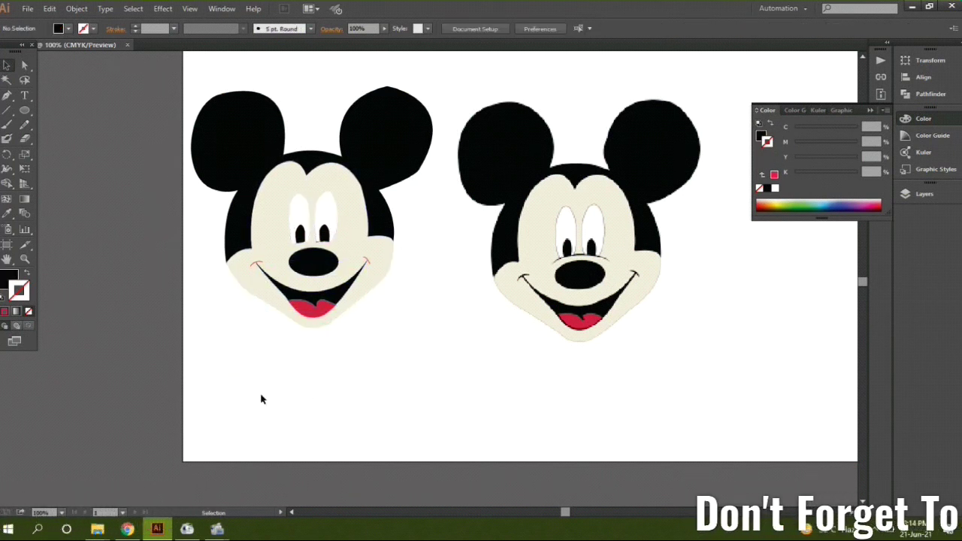
{"action": "scroll", "coordinate": [258, 375], "scroll_direction": "up", "scroll_amount": 2}
Change both smile-corner curves from red to a near-black stroke.
{"action": "left_click", "coordinate": [242, 136]}
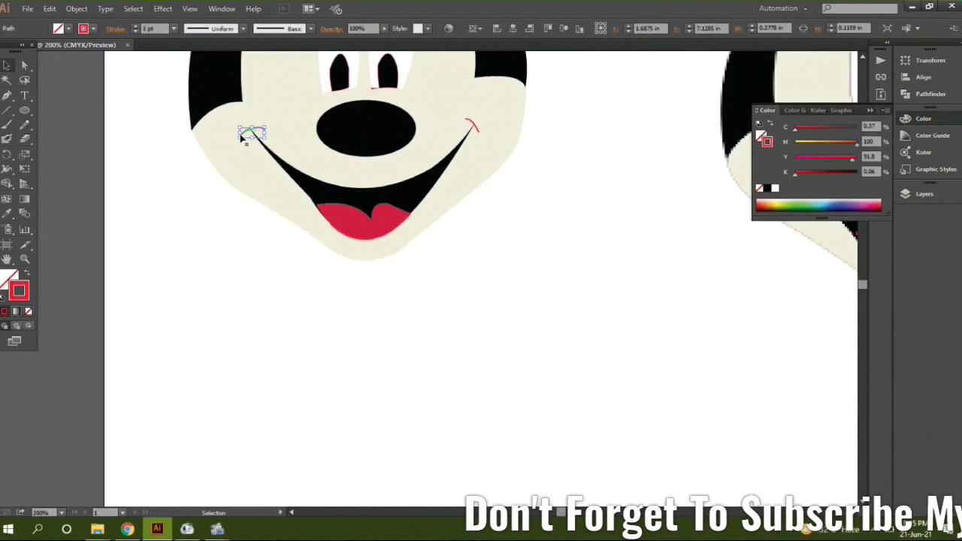
{"action": "key", "text": "ctrl+shift+a"}
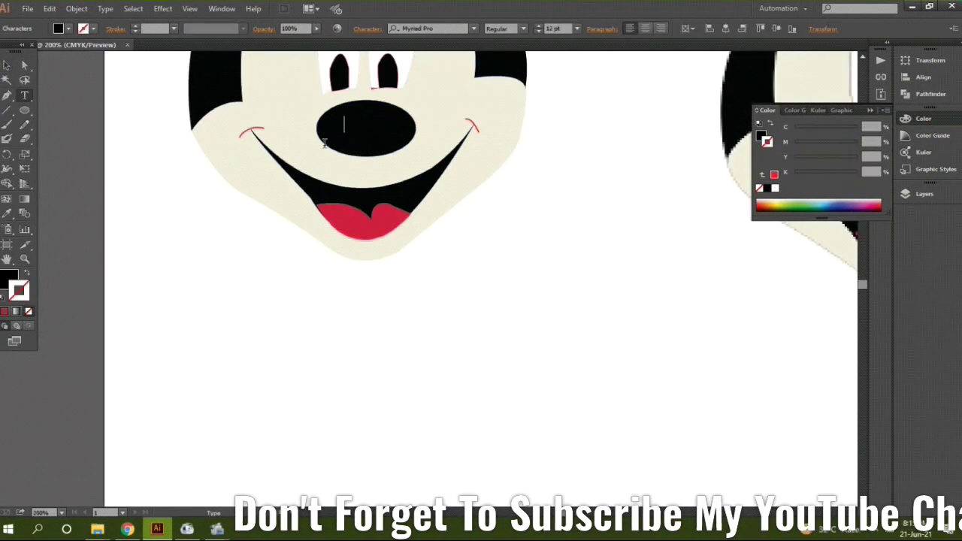
{"action": "key", "text": "ctrl+z"}
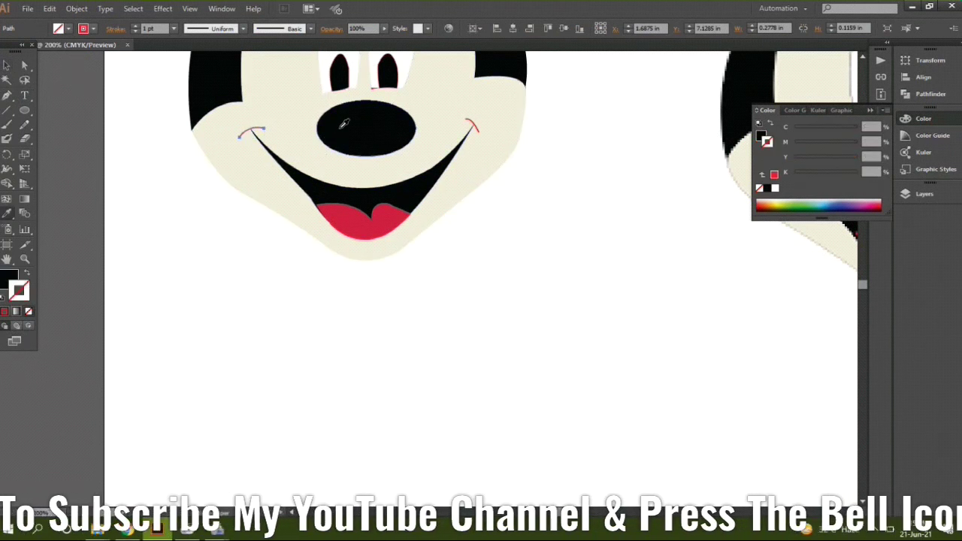
{"action": "key", "text": "v"}
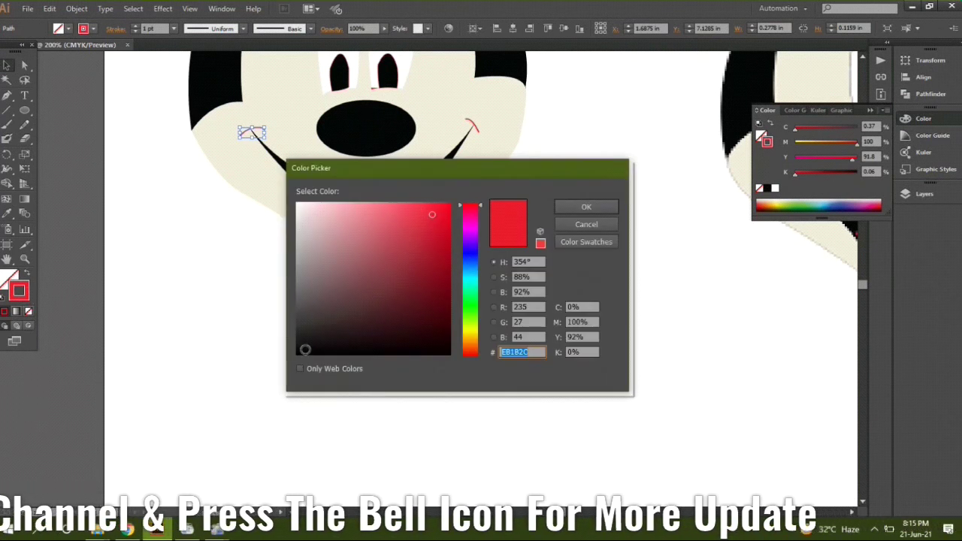
{"action": "left_click_drag", "start_coordinate": [303, 344], "coordinate": [329, 327]}
{"action": "left_click", "coordinate": [587, 206]}
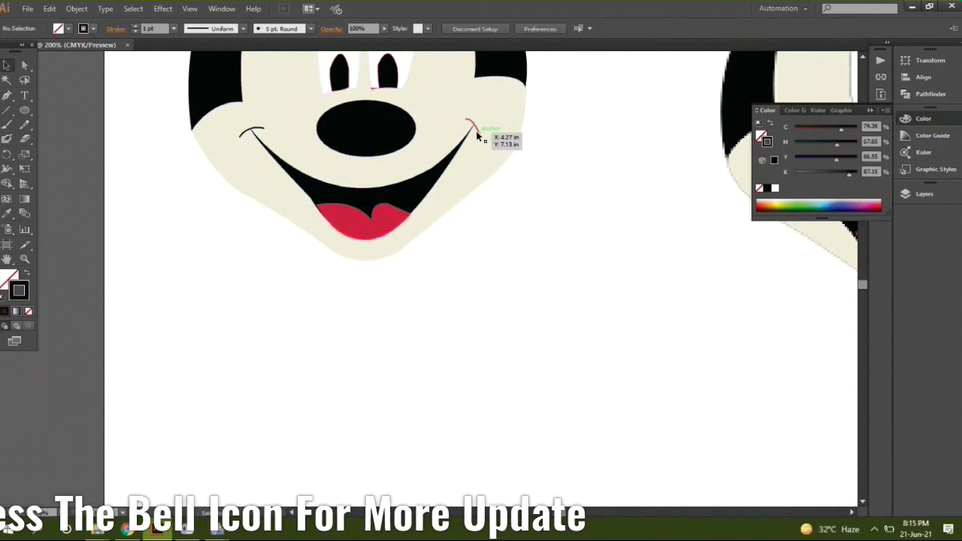
{"action": "left_click_drag", "start_coordinate": [477, 136], "coordinate": [479, 134]}
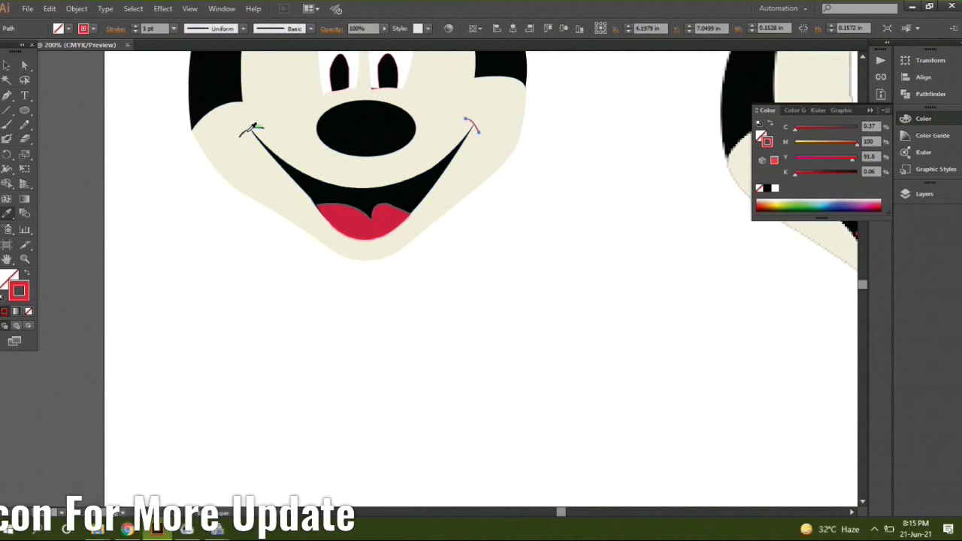
{"action": "left_click", "coordinate": [246, 341]}
Check the left pupil and right eye white, then deselect and zoom out to the whole artboard.
{"action": "scroll", "coordinate": [255, 234], "scroll_direction": "up", "scroll_amount": 1}
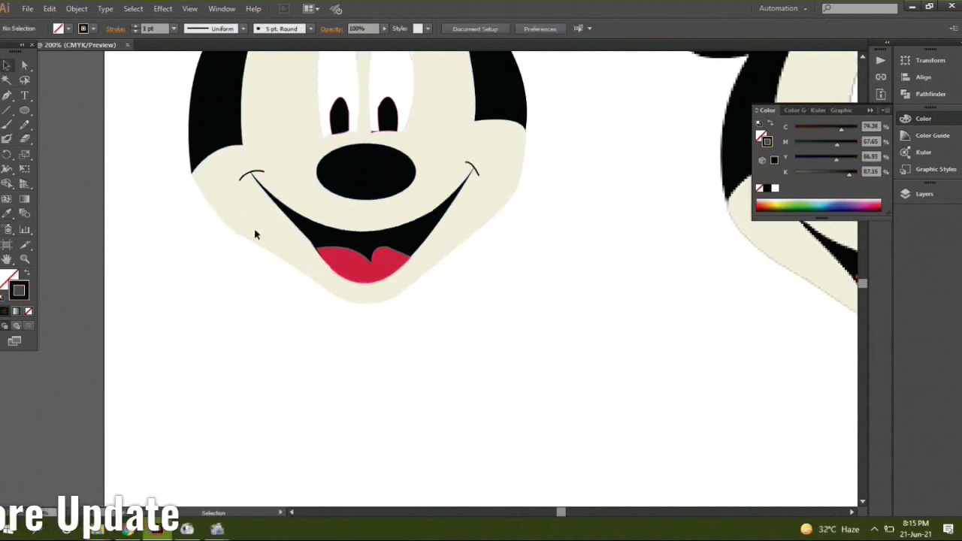
{"action": "left_click", "coordinate": [347, 106]}
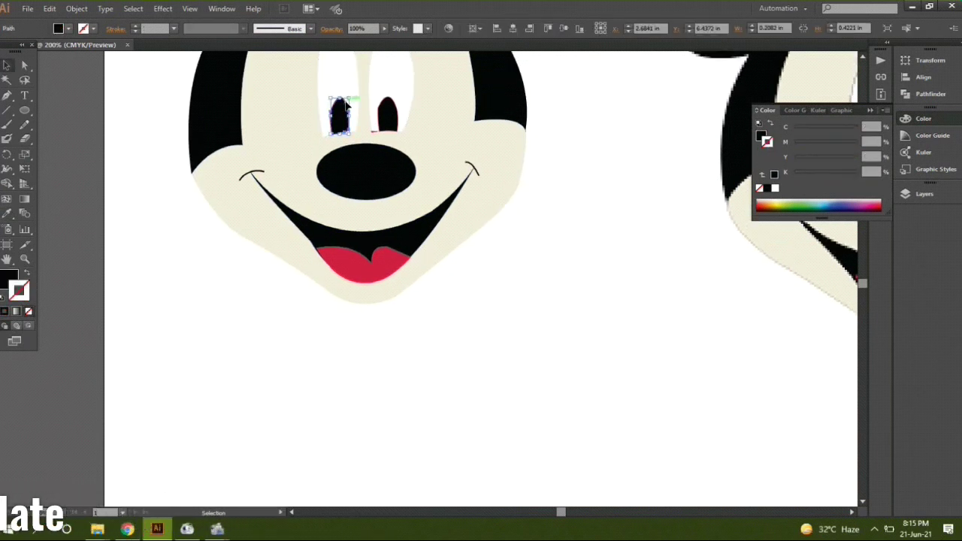
{"action": "left_click", "coordinate": [379, 133]}
{"action": "left_click", "coordinate": [81, 348]}
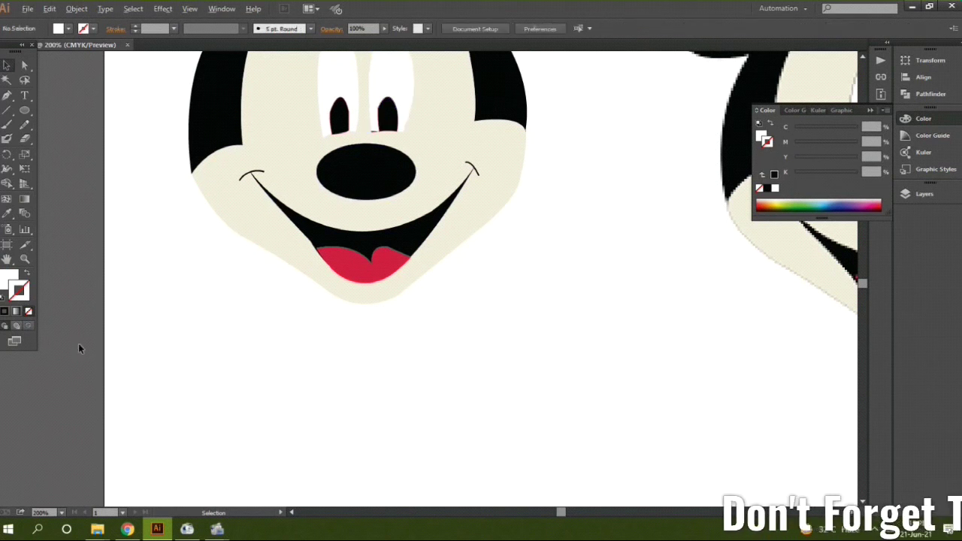
{"action": "key", "text": "ctrl+minus"}
{"action": "key", "text": "ctrl+minus"}
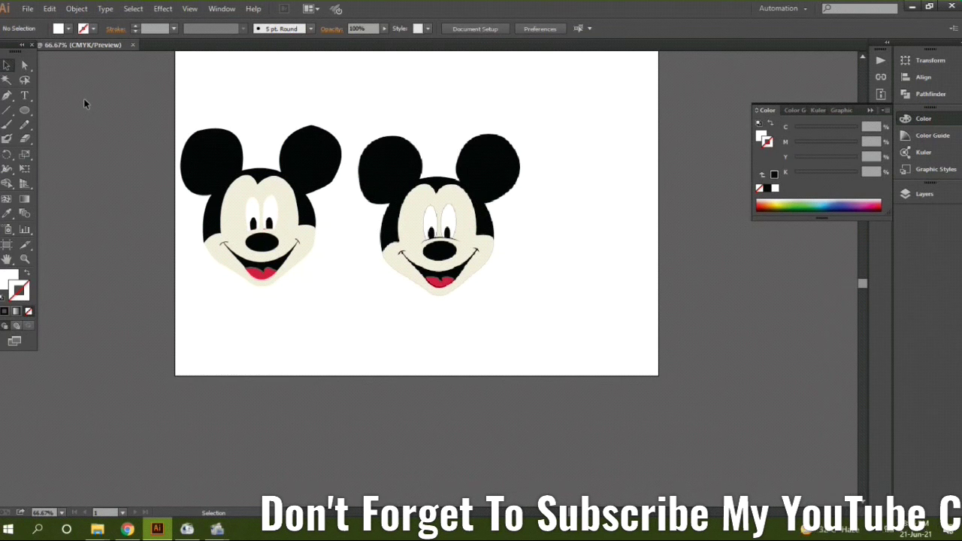
Drag the reference image to the artboard's right edge and the vector head up and right.
{"action": "left_click_drag", "start_coordinate": [421, 236], "coordinate": [622, 235]}
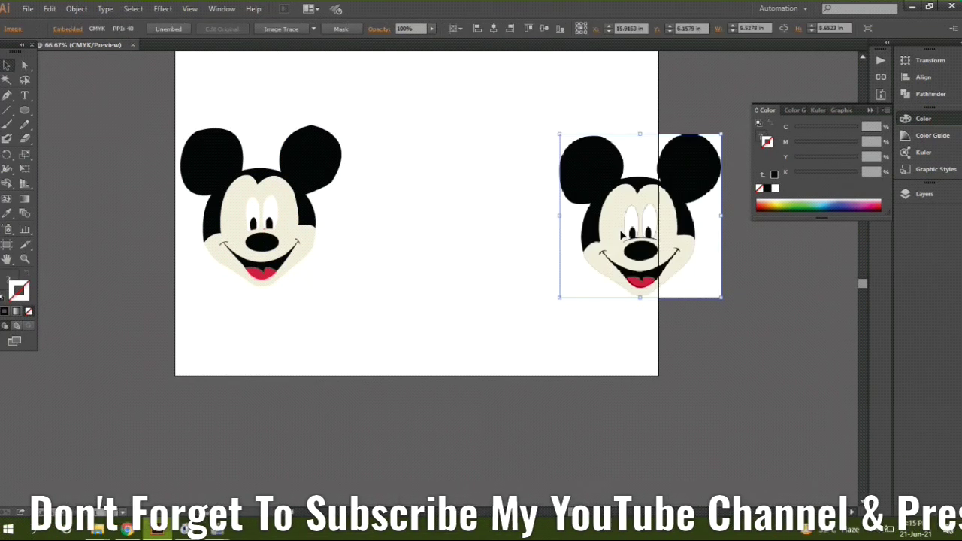
{"action": "left_click_drag", "start_coordinate": [186, 100], "coordinate": [370, 322]}
{"action": "left_click_drag", "start_coordinate": [318, 283], "coordinate": [473, 237]}
{"action": "left_click_drag", "start_coordinate": [215, 140], "coordinate": [396, 326]}
{"action": "left_click", "coordinate": [444, 275]}
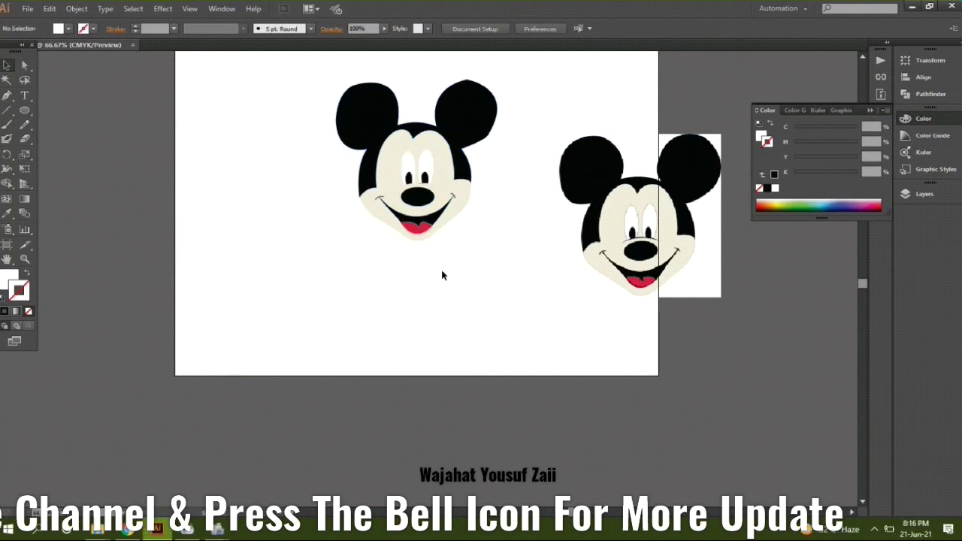
Give the small arc a black stroke and move it above the nose.
{"action": "left_click", "coordinate": [442, 241]}
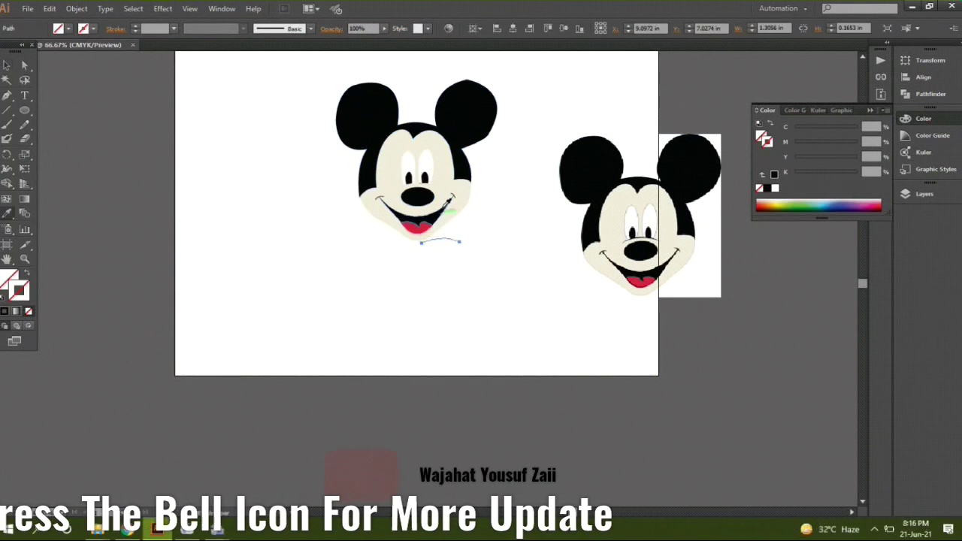
{"action": "left_click", "coordinate": [451, 215]}
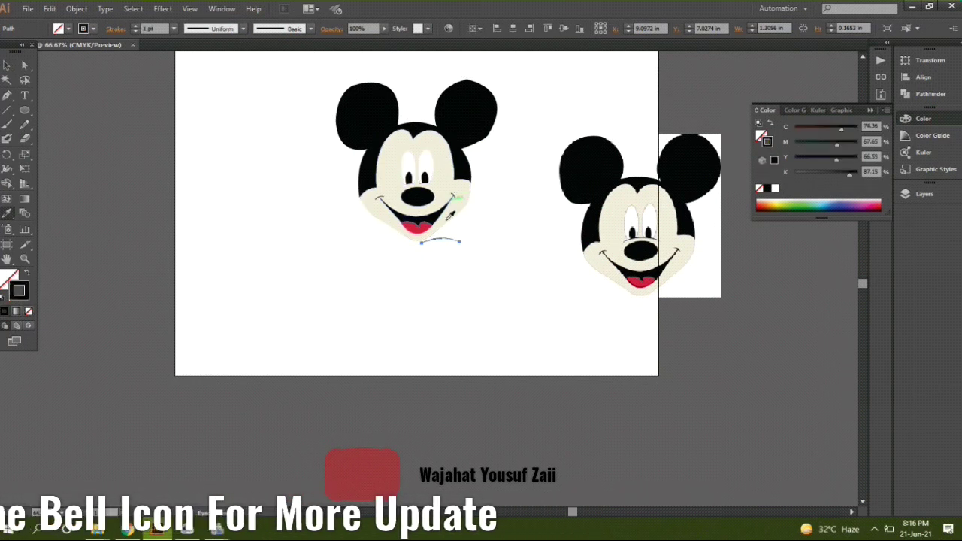
{"action": "left_click", "coordinate": [435, 302]}
{"action": "scroll", "coordinate": [434, 302], "scroll_direction": "up", "scroll_amount": 2, "text": "alt"}
{"action": "scroll", "coordinate": [435, 302], "scroll_direction": "up", "scroll_amount": 2}
{"action": "left_click_drag", "start_coordinate": [446, 268], "coordinate": [394, 153]}
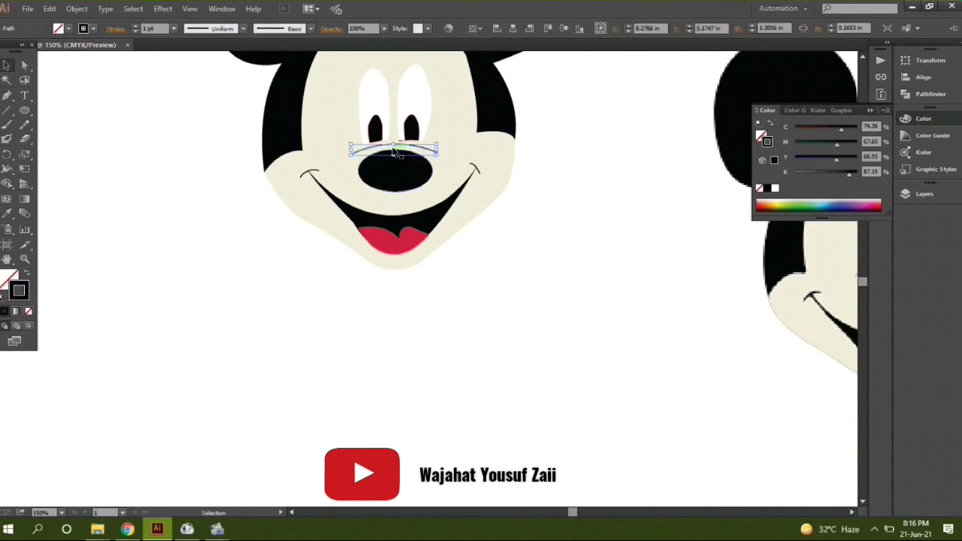
Nudge the arc with the arrow keys so it sits just under the pupils.
{"action": "scroll", "coordinate": [261, 493], "scroll_direction": "up", "scroll_amount": 2}
{"action": "scroll", "coordinate": [296, 420], "scroll_direction": "up", "scroll_amount": 2, "text": "alt"}
{"action": "scroll", "coordinate": [188, 421], "scroll_direction": "up", "scroll_amount": 4}
{"action": "scroll", "coordinate": [76, 481], "scroll_direction": "right", "scroll_amount": 4}
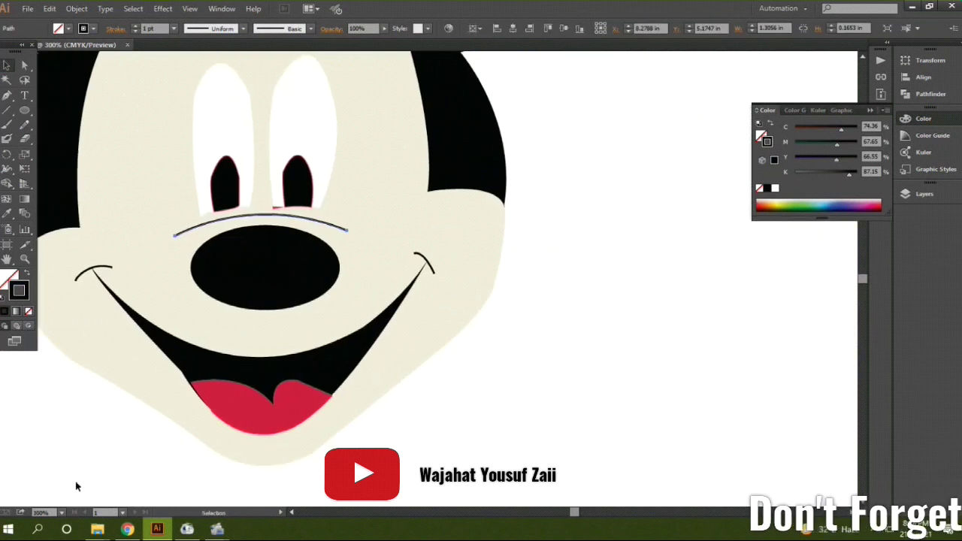
{"action": "left_click", "coordinate": [342, 233]}
{"action": "key", "text": "Up"}
{"action": "key", "text": "Up"}
{"action": "key", "text": "Up"}
{"action": "key", "text": "Right"}
{"action": "key", "text": "Right"}
{"action": "key", "text": "Right"}
{"action": "key", "text": "Right"}
{"action": "key", "text": "Left"}
{"action": "key", "text": "Left"}
{"action": "key", "text": "Left"}
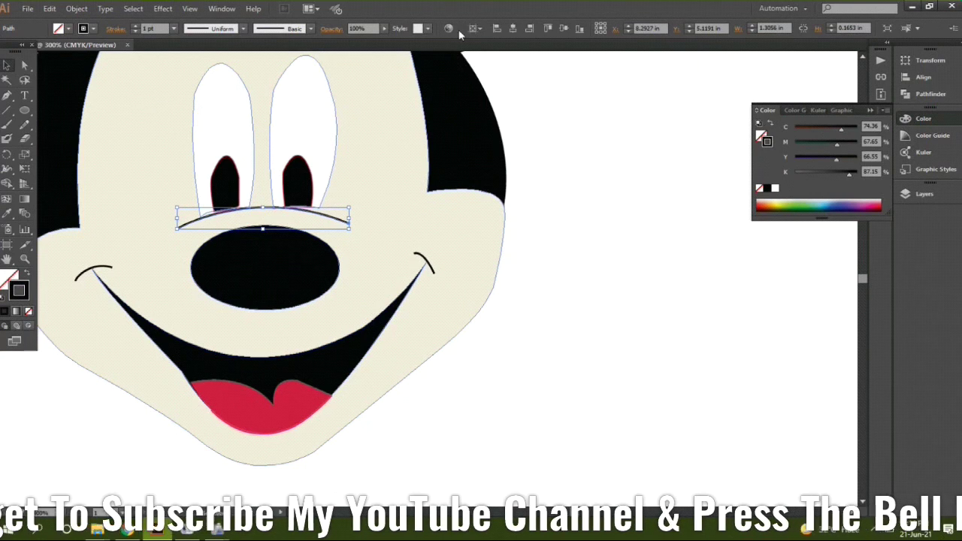
Reshape the arc's right end anchor with the Direct Selection tool.
{"action": "left_click", "coordinate": [101, 157]}
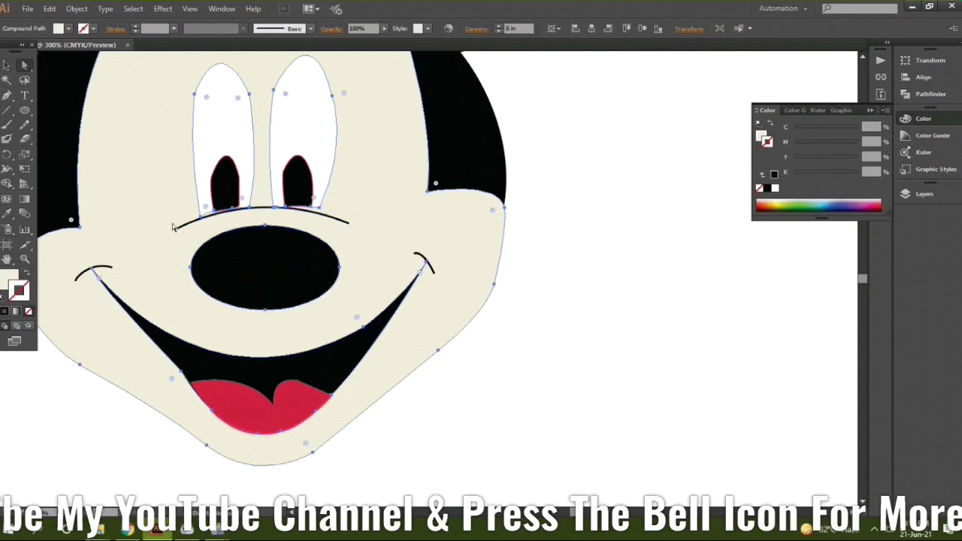
{"action": "left_click", "coordinate": [342, 220]}
{"action": "left_click_drag", "start_coordinate": [349, 224], "coordinate": [359, 219]}
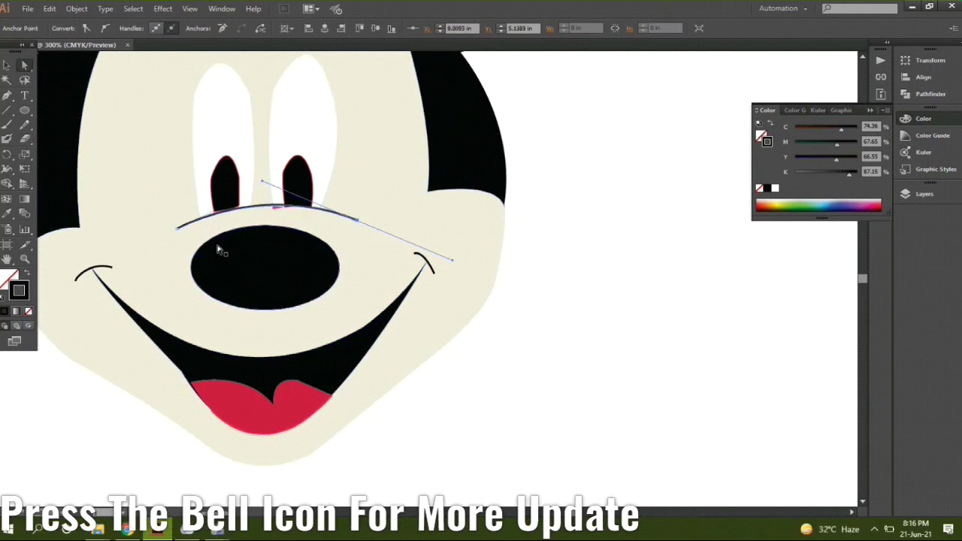
{"action": "left_click", "coordinate": [168, 236]}
{"action": "left_click", "coordinate": [74, 406]}
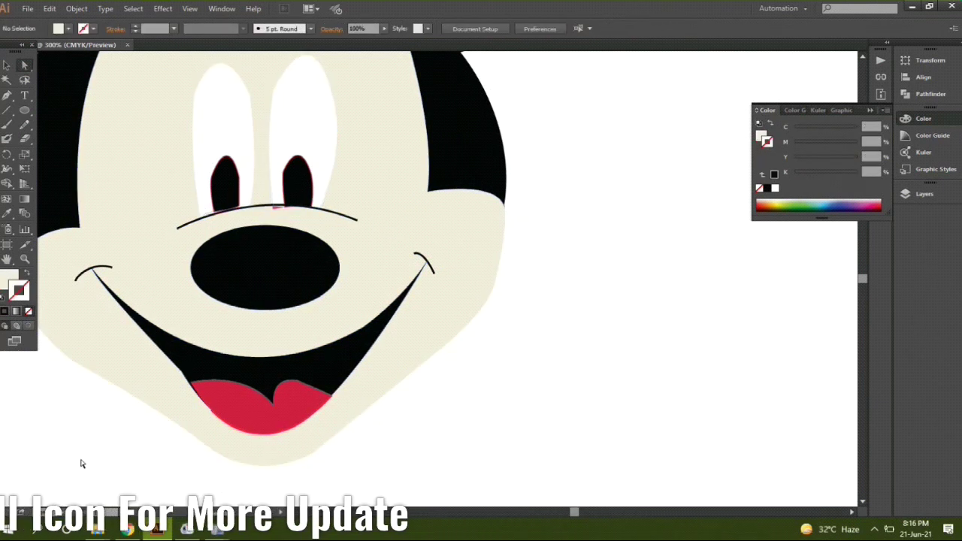
{"action": "left_click", "coordinate": [358, 220]}
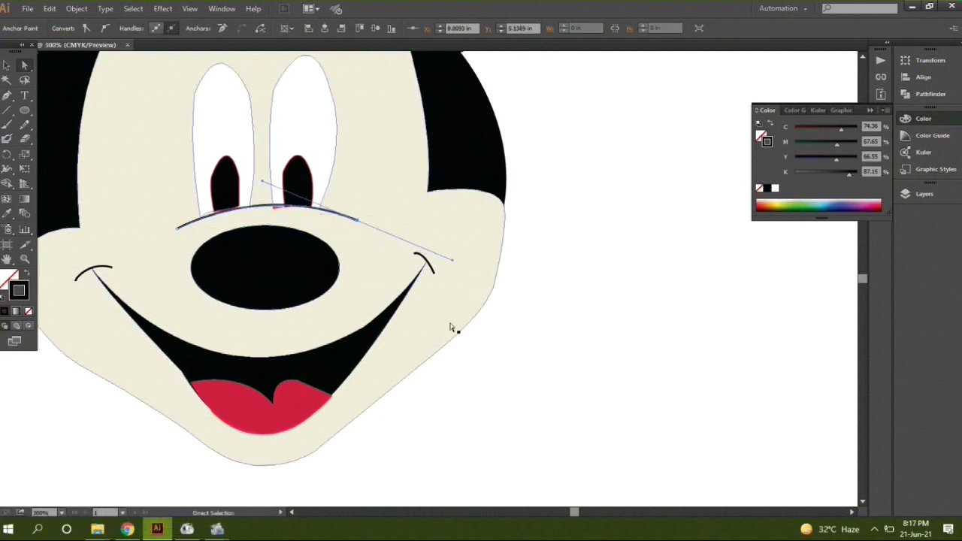
{"action": "left_click", "coordinate": [314, 149]}
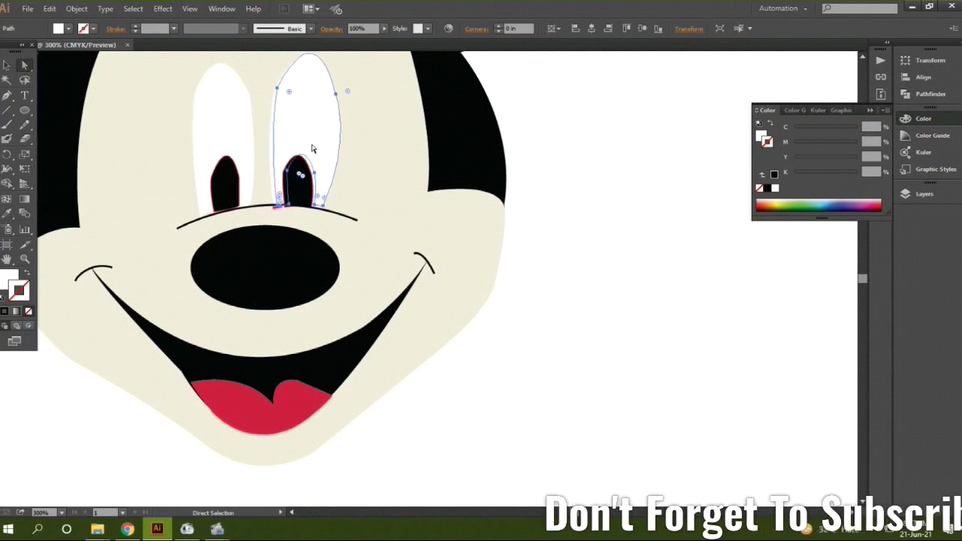
{"action": "left_click", "coordinate": [544, 121]}
{"action": "left_click", "coordinate": [264, 209]}
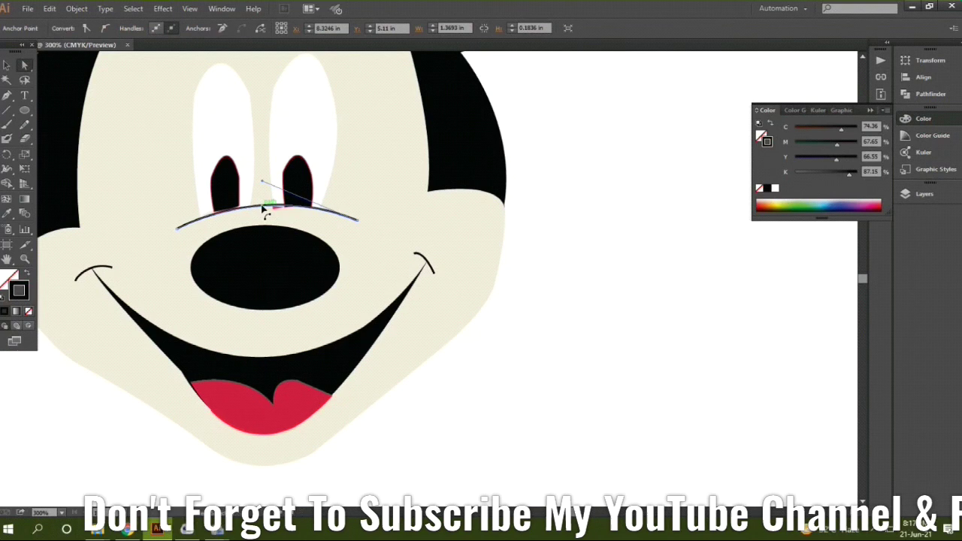
Pull a curve handle from the arc's left end so it bends under the pupils.
{"action": "left_click", "coordinate": [128, 319]}
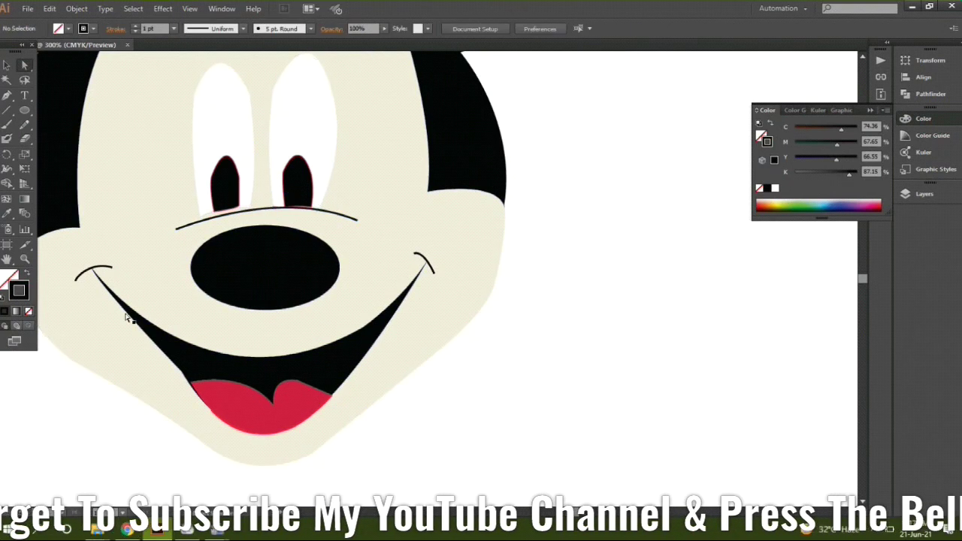
{"action": "scroll", "coordinate": [203, 293], "scroll_direction": "up", "scroll_amount": 2}
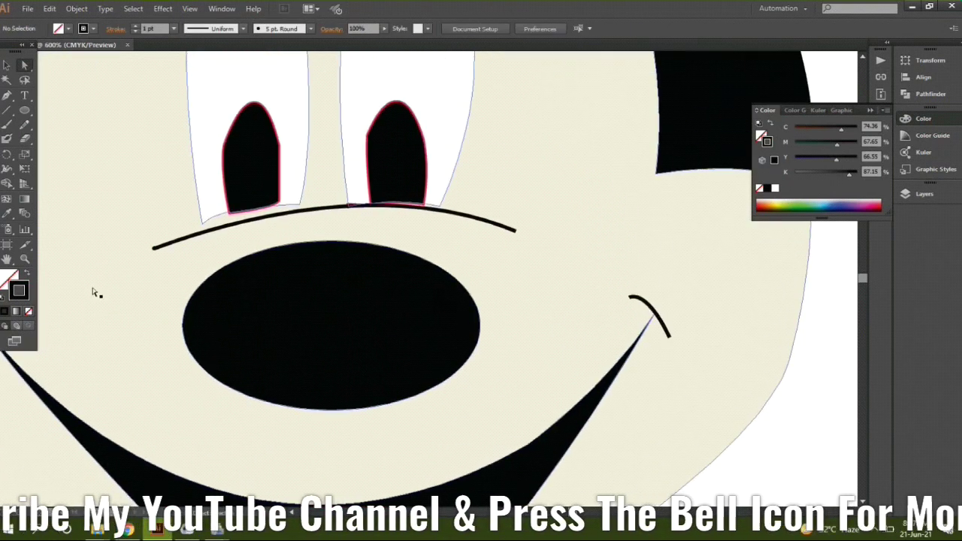
{"action": "mouse_move", "coordinate": [154, 249]}
{"action": "left_mouse_down"}
{"action": "mouse_move", "coordinate": [93, 288]}
{"action": "mouse_move", "coordinate": [156, 241]}
{"action": "left_mouse_up"}
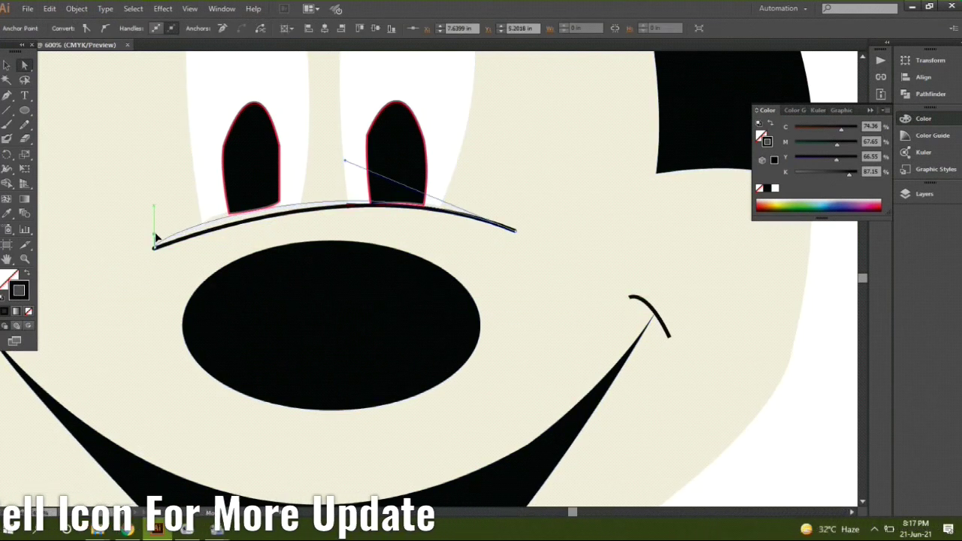
{"action": "left_click", "coordinate": [64, 237]}
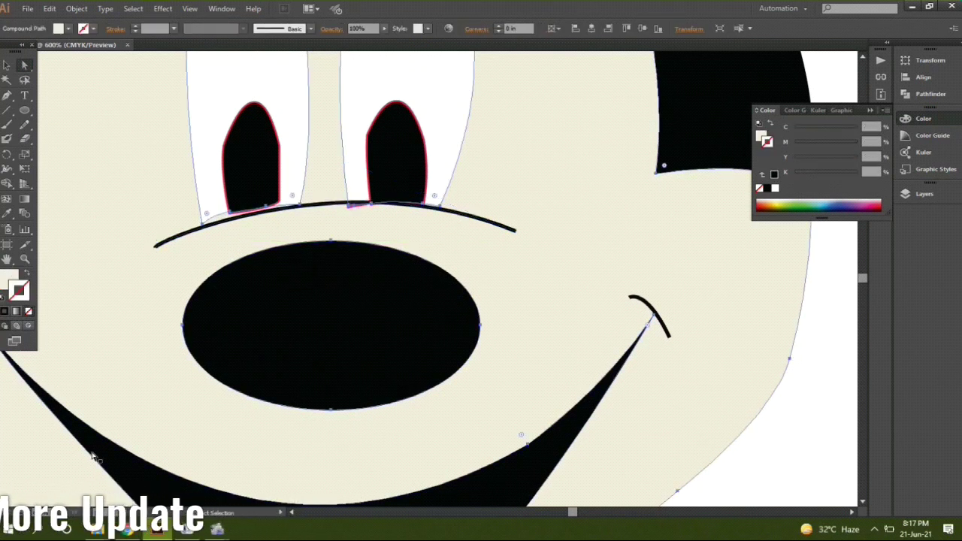
{"action": "scroll", "coordinate": [124, 428], "scroll_direction": "down", "scroll_amount": 2}
{"action": "scroll", "coordinate": [329, 452], "scroll_direction": "up", "scroll_amount": 1}
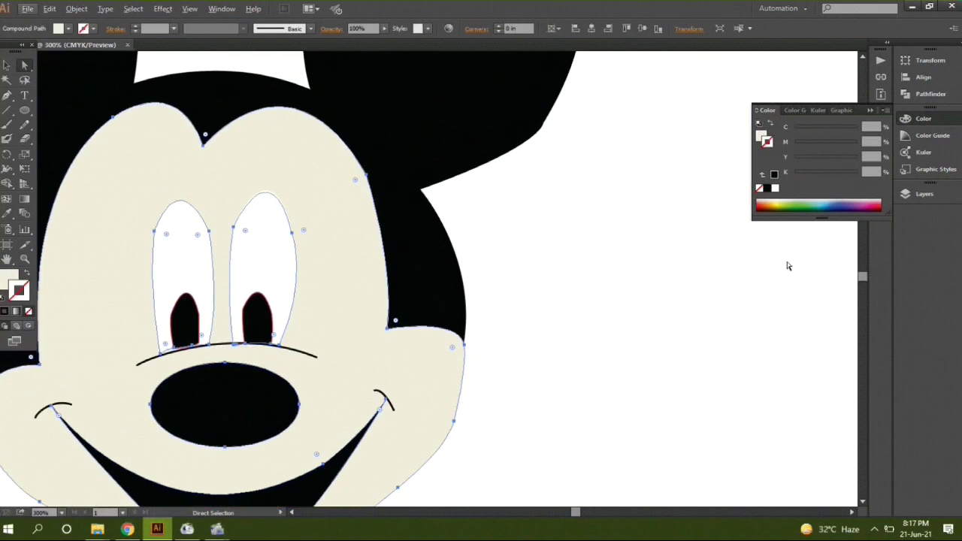
{"action": "left_click", "coordinate": [544, 301]}
{"action": "scroll", "coordinate": [218, 258], "scroll_direction": "down", "scroll_amount": 1}
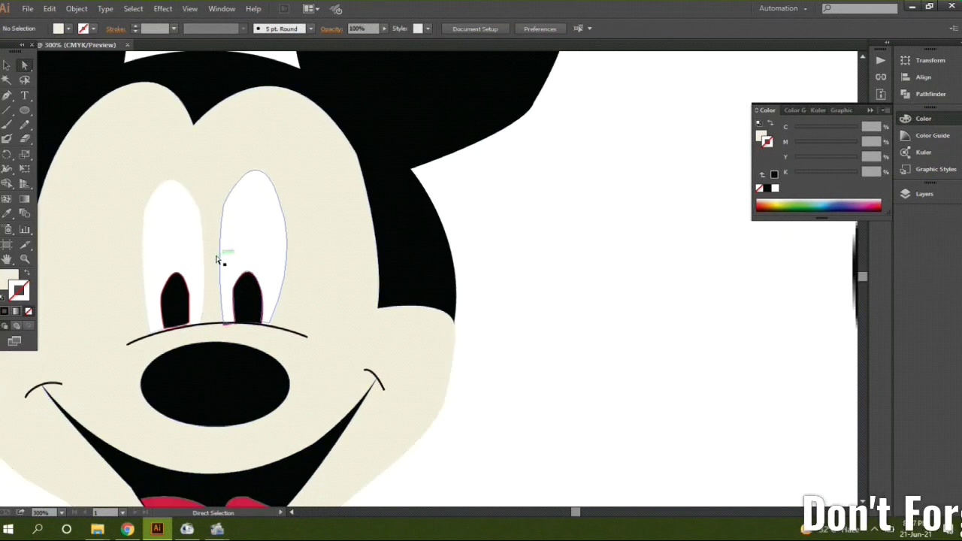
{"action": "scroll", "coordinate": [187, 226], "scroll_direction": "up", "scroll_amount": 1}
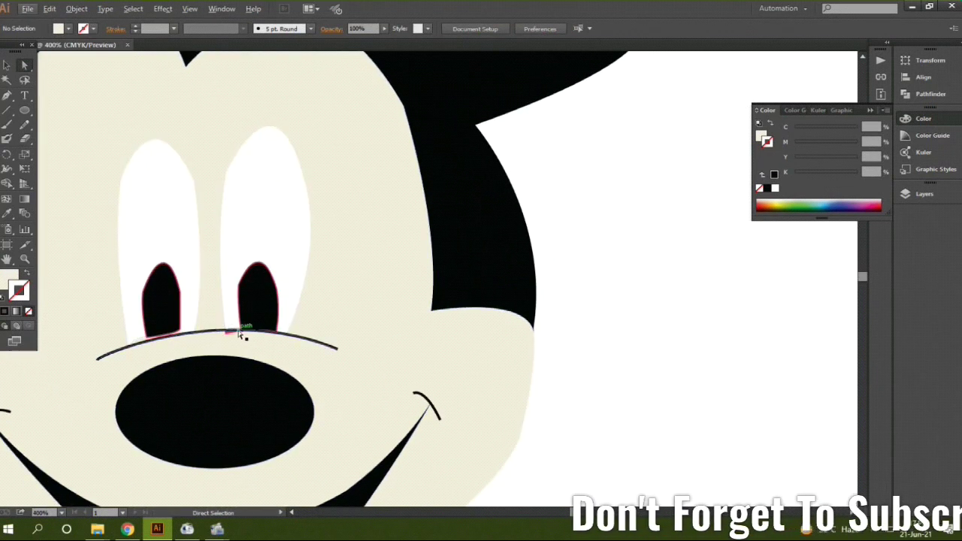
{"action": "scroll", "coordinate": [227, 334], "scroll_direction": "up", "scroll_amount": 2}
Inspect the pink-outlined pupil shape beneath the left pupil, then deselect and zoom.
{"action": "left_click", "coordinate": [227, 330]}
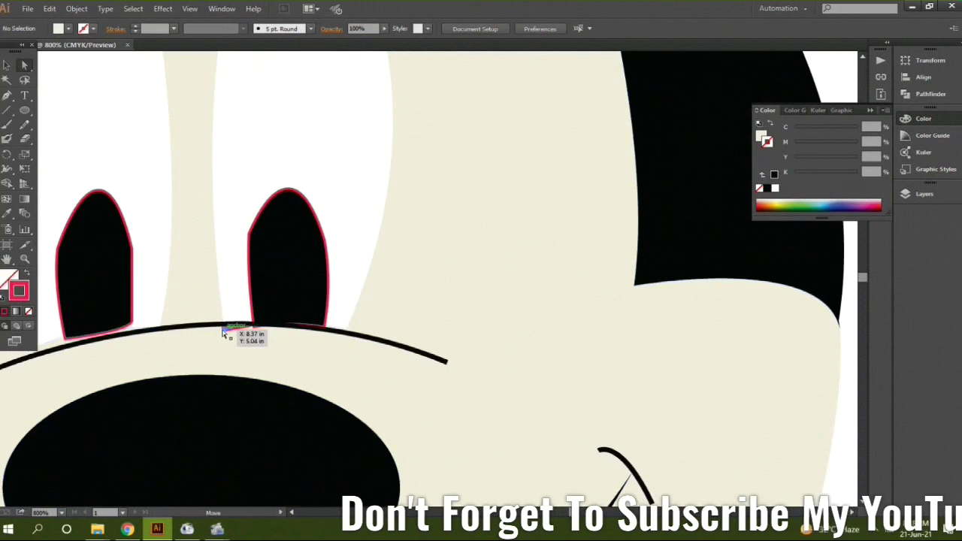
{"action": "left_click", "coordinate": [133, 350]}
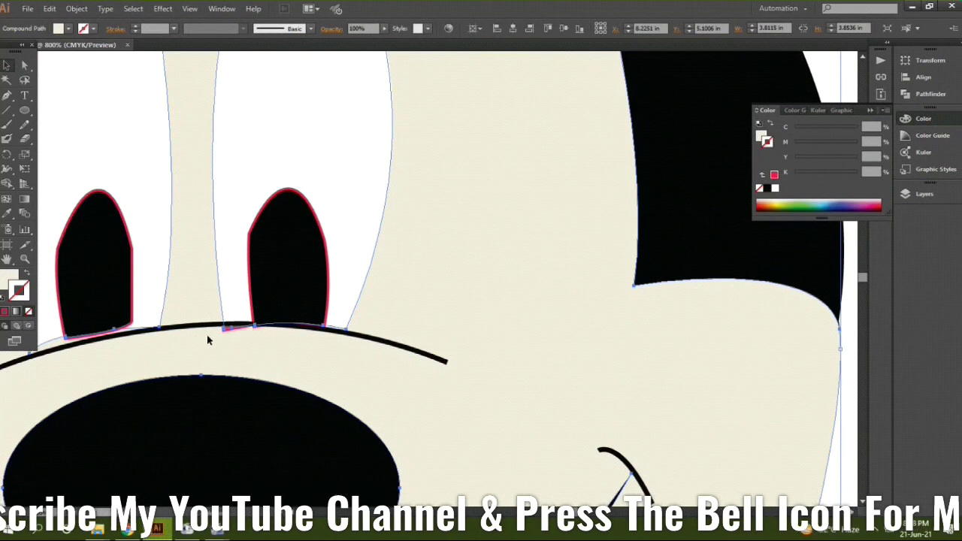
{"action": "left_click", "coordinate": [239, 374]}
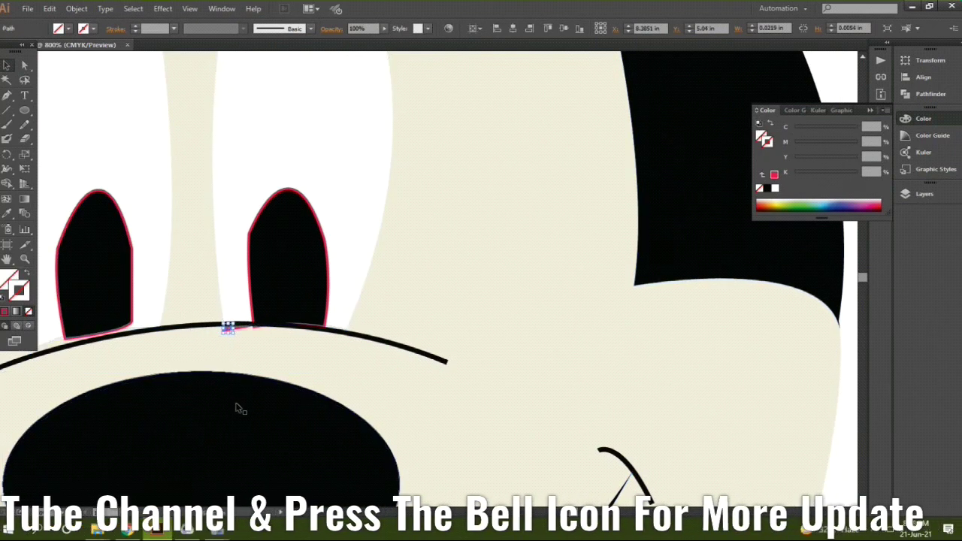
{"action": "scroll", "coordinate": [237, 404], "scroll_direction": "down", "scroll_amount": 3}
{"action": "scroll", "coordinate": [236, 406], "scroll_direction": "down", "scroll_amount": 4}
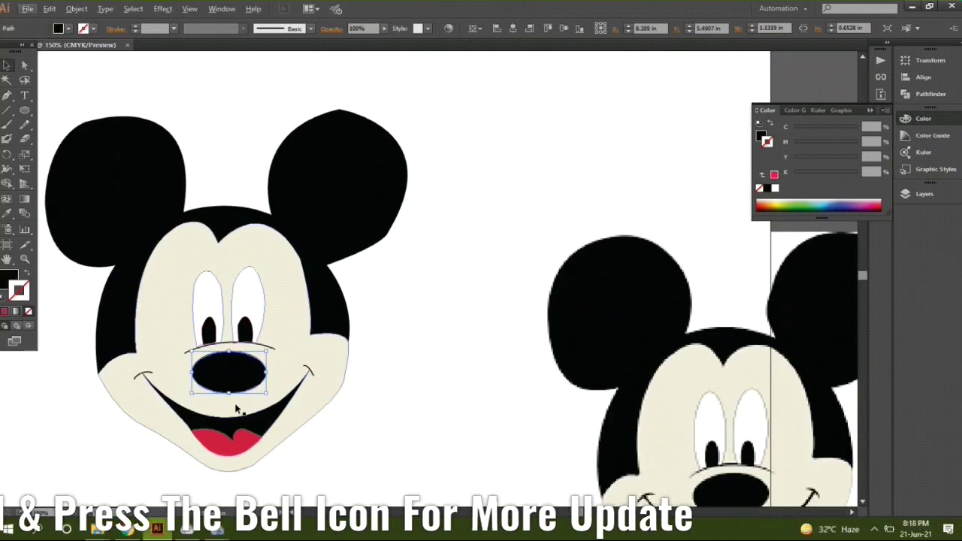
{"action": "left_click", "coordinate": [445, 402]}
{"action": "scroll", "coordinate": [232, 418], "scroll_direction": "up", "scroll_amount": 2}
{"action": "scroll", "coordinate": [298, 400], "scroll_direction": "up", "scroll_amount": 1}
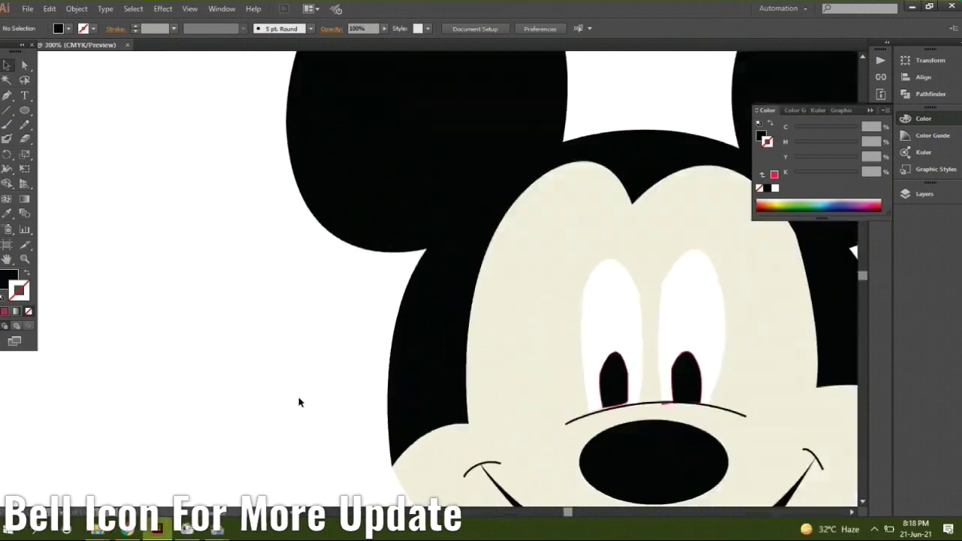
{"action": "scroll", "coordinate": [105, 301], "scroll_direction": "up", "scroll_amount": 1}
{"action": "scroll", "coordinate": [344, 344], "scroll_direction": "up", "scroll_amount": 1}
{"action": "scroll", "coordinate": [345, 344], "scroll_direction": "up", "scroll_amount": 1}
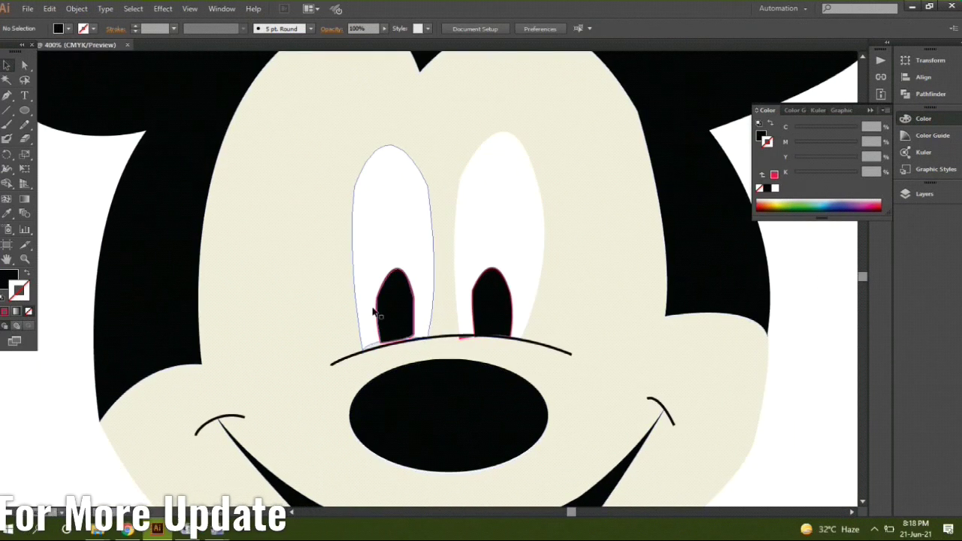
Raise the left eye white and inspect the pink left pupil outline in isolation mode.
{"action": "left_click_drag", "start_coordinate": [412, 147], "coordinate": [412, 146]}
{"action": "left_click", "coordinate": [416, 290]}
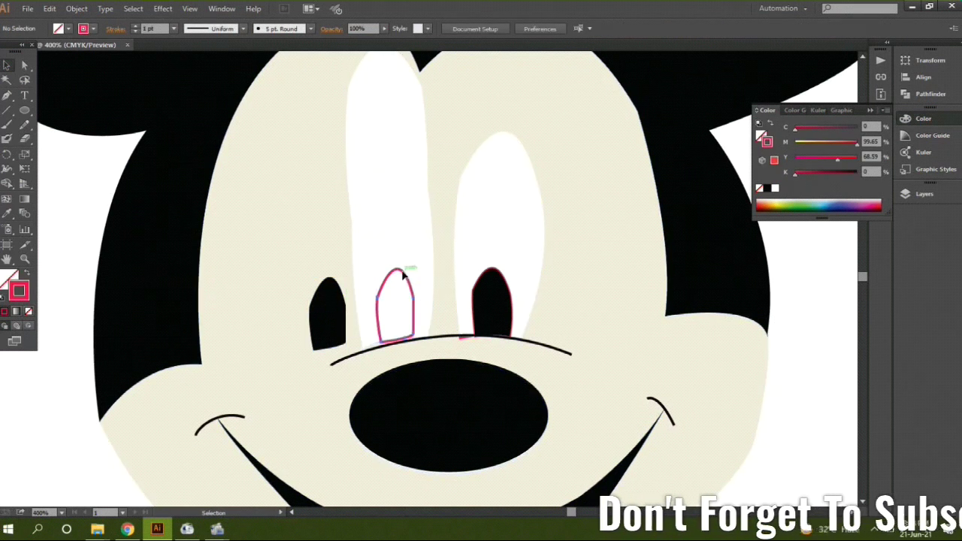
{"action": "double_click", "coordinate": [403, 275]}
{"action": "left_click", "coordinate": [402, 272]}
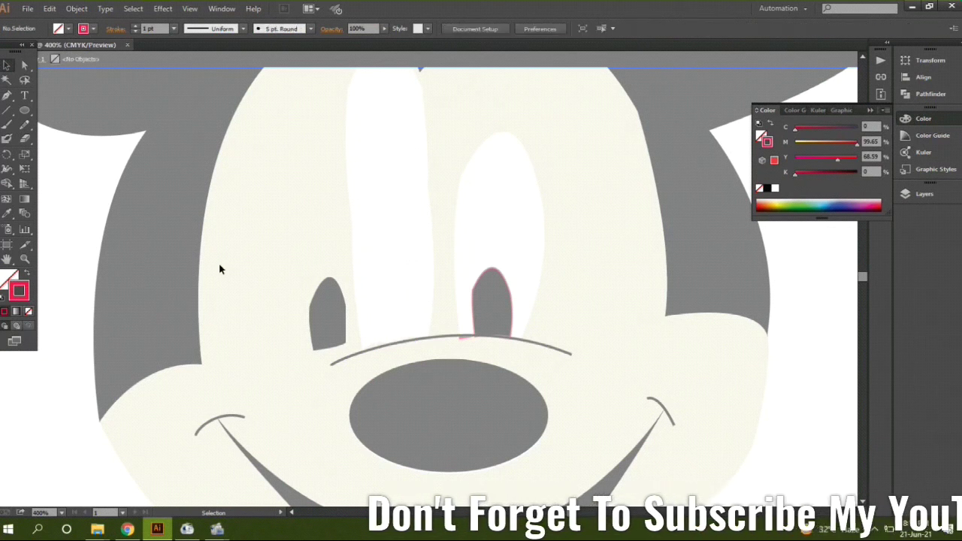
{"action": "double_click", "coordinate": [219, 269]}
Move the right eye white and right black pupil higher in the eye.
{"action": "left_click_drag", "start_coordinate": [522, 232], "coordinate": [521, 154]}
{"action": "left_click", "coordinate": [533, 283]}
{"action": "left_click", "coordinate": [485, 280]}
{"action": "left_click_drag", "start_coordinate": [485, 280], "coordinate": [489, 231]}
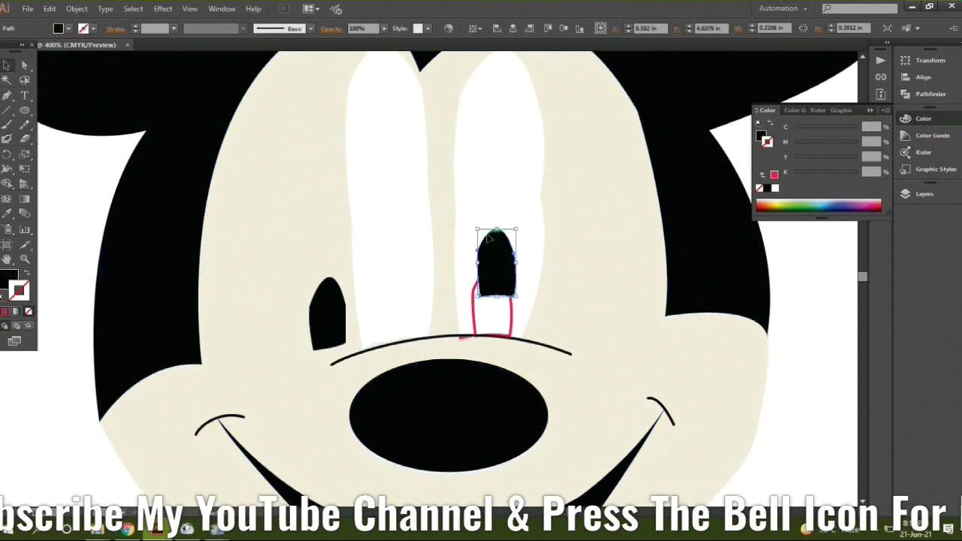
Delete the stray pink outline under the pupil and shift the tiny mark by the arc.
{"action": "left_click", "coordinate": [513, 317]}
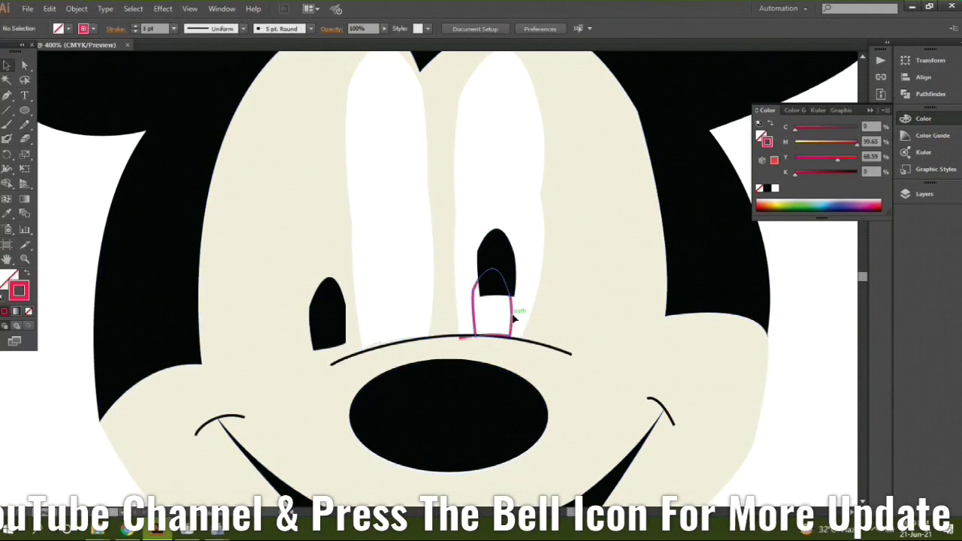
{"action": "key", "text": "Delete"}
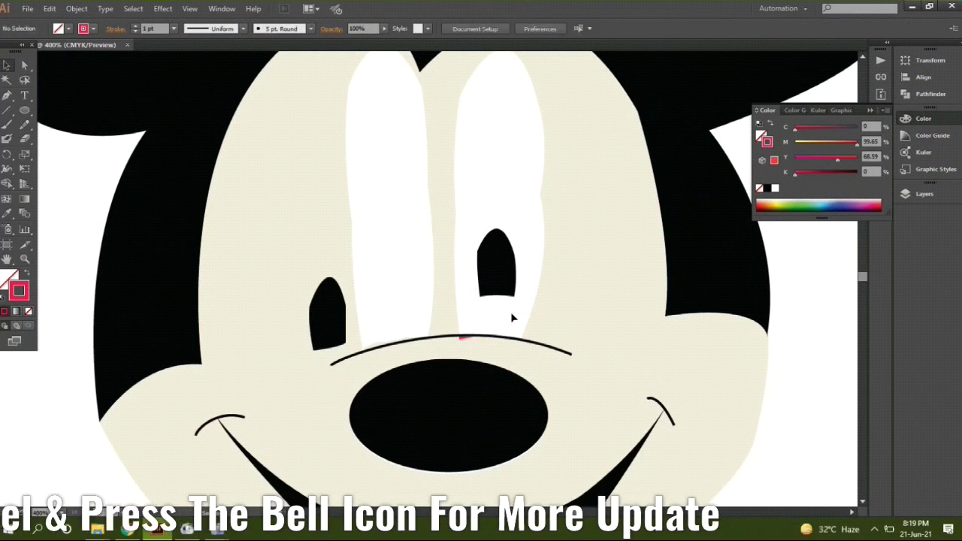
{"action": "left_click", "coordinate": [464, 342]}
{"action": "left_click_drag", "start_coordinate": [472, 352], "coordinate": [473, 352]}
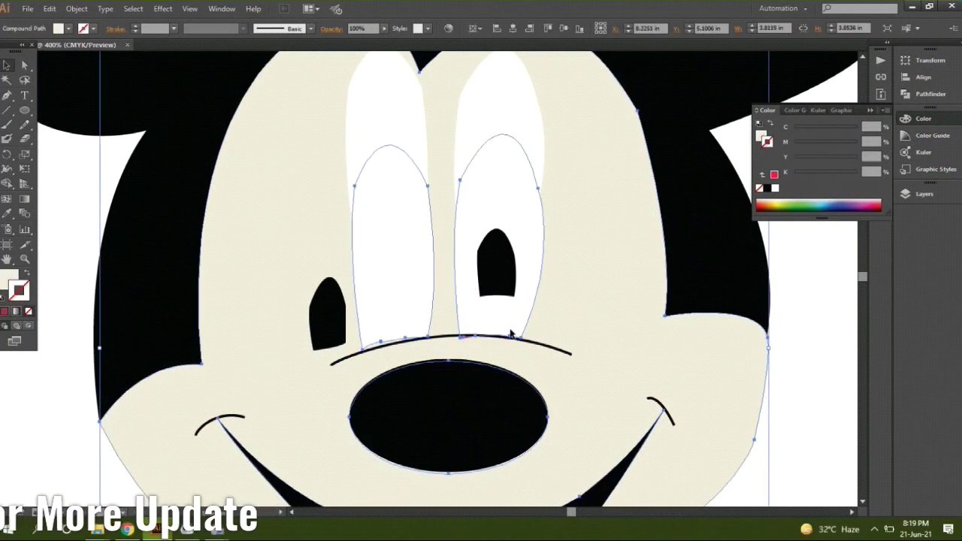
{"action": "key", "text": "ctrl+shift+a"}
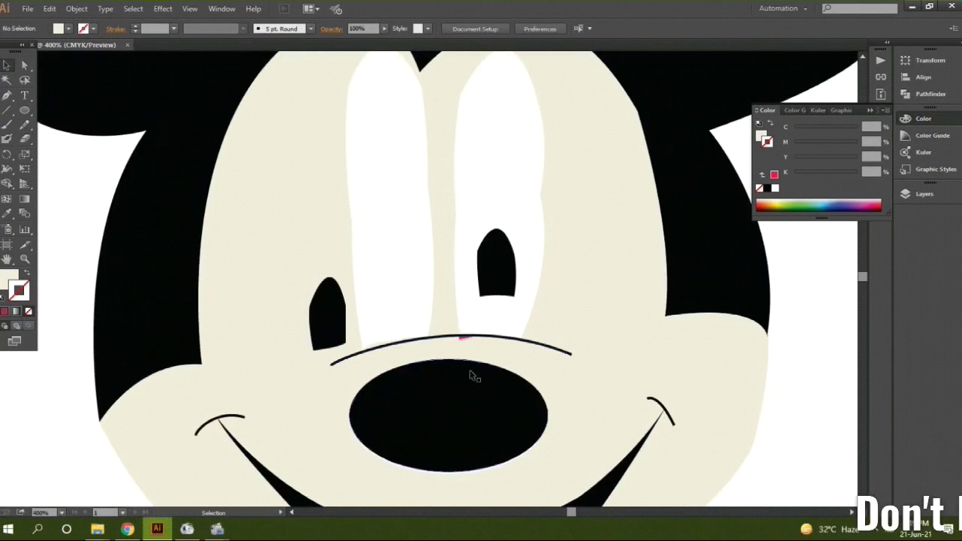
{"action": "scroll", "coordinate": [473, 368], "scroll_direction": "up", "scroll_amount": 2}
{"action": "left_click", "coordinate": [449, 310]}
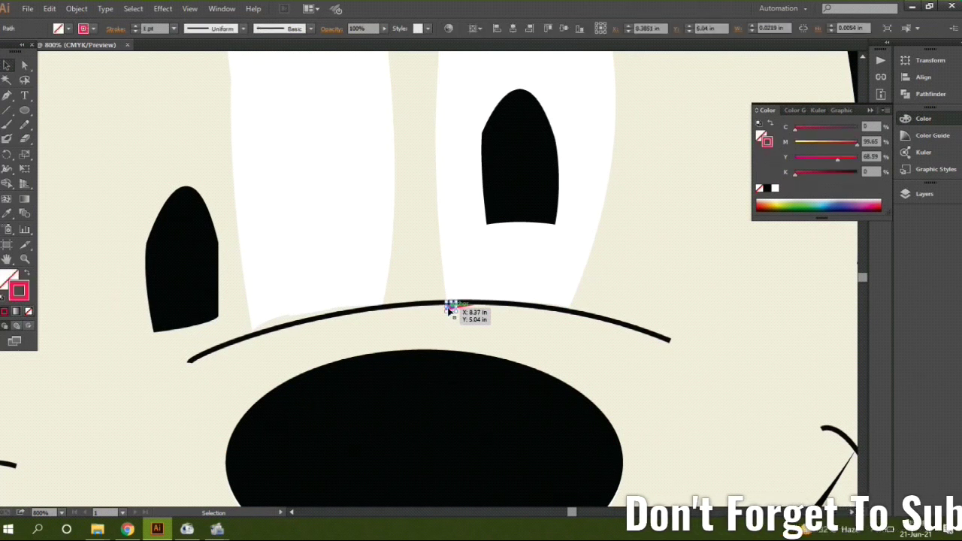
{"action": "left_click", "coordinate": [466, 328]}
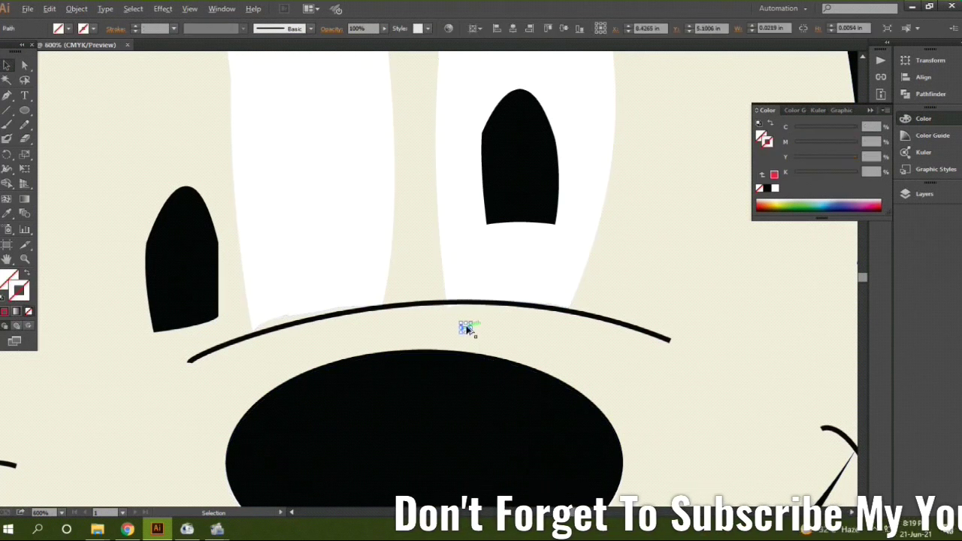
{"action": "scroll", "coordinate": [467, 329], "scroll_direction": "down", "scroll_amount": 2}
{"action": "key", "text": "ctrl+shift+a"}
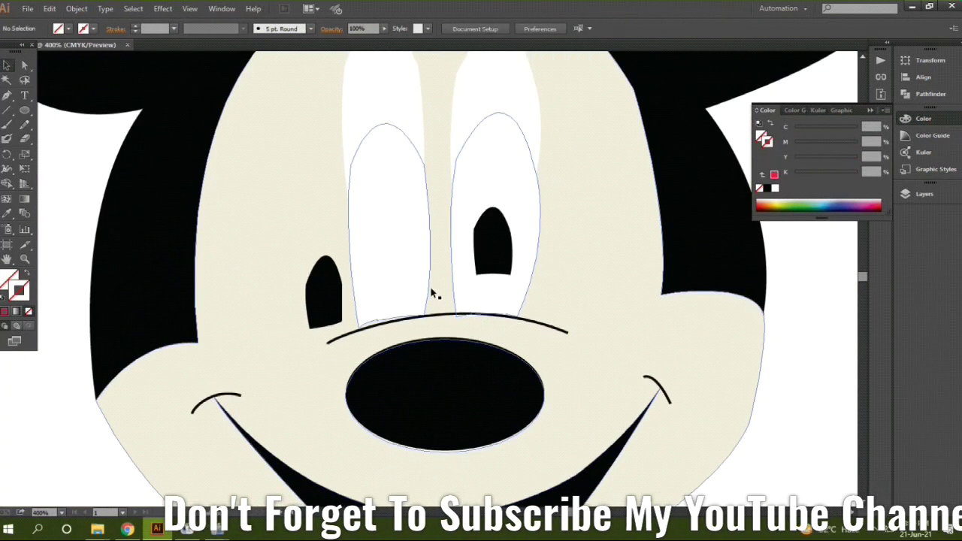
{"action": "scroll", "coordinate": [438, 297], "scroll_direction": "down", "scroll_amount": 1}
{"action": "scroll", "coordinate": [376, 285], "scroll_direction": "down", "scroll_amount": 1}
Lower the left and right eye whites with Shift+Down.
{"action": "left_click", "coordinate": [409, 194]}
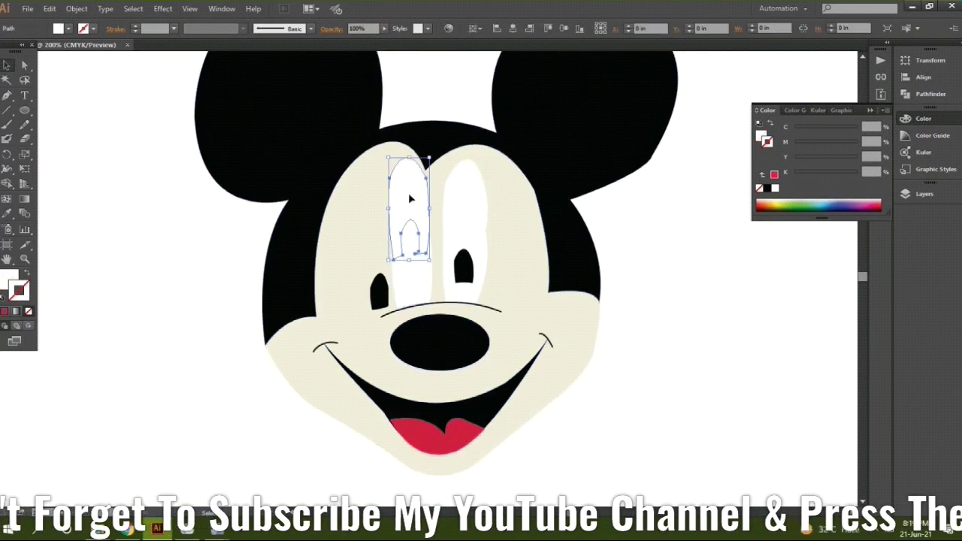
{"action": "key", "text": "shift+Down"}
{"action": "key", "text": "shift+Down"}
{"action": "key", "text": "shift+Down"}
{"action": "key", "text": "shift+Down"}
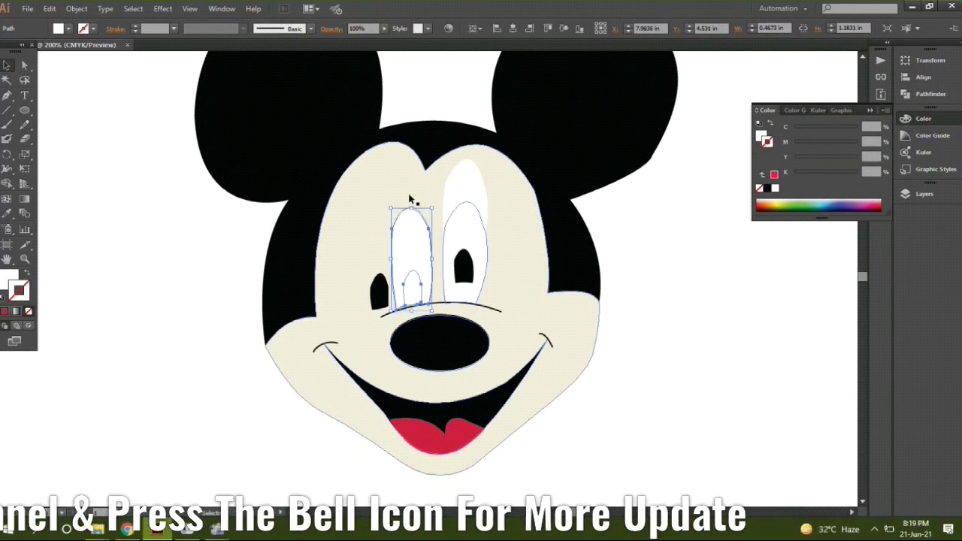
{"action": "left_click", "coordinate": [278, 220]}
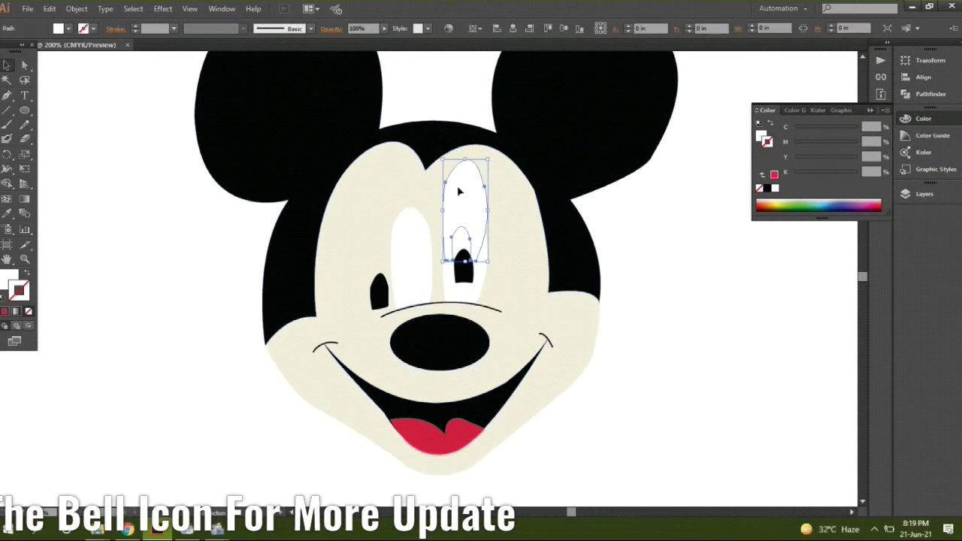
{"action": "key", "text": "shift+Down"}
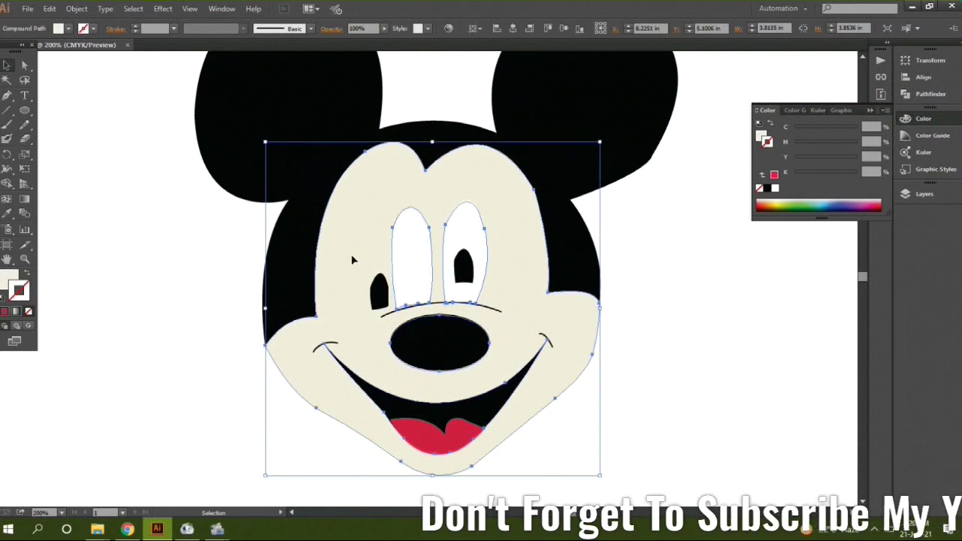
{"action": "key", "text": "ctrl+shift+a"}
Move the right pupil down and nudge the left pupil into place on the arc.
{"action": "left_click", "coordinate": [464, 267]}
{"action": "left_click_drag", "start_coordinate": [472, 267], "coordinate": [472, 283]}
{"action": "left_click", "coordinate": [515, 282]}
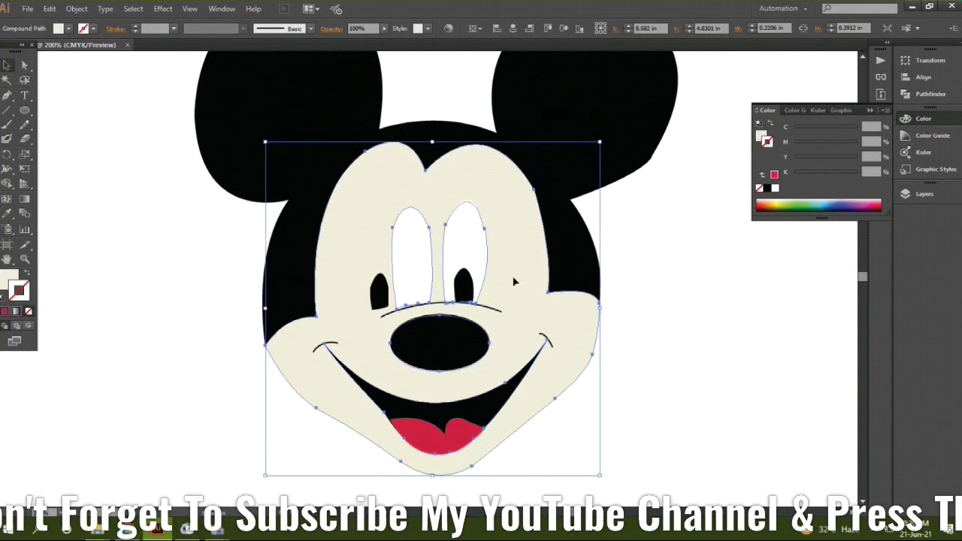
{"action": "left_click", "coordinate": [228, 338]}
{"action": "left_click_drag", "start_coordinate": [378, 288], "coordinate": [412, 295]}
{"action": "key", "text": "Left"}
{"action": "key", "text": "Left"}
{"action": "key", "text": "Left"}
{"action": "key", "text": "Up"}
{"action": "key", "text": "Up"}
{"action": "key", "text": "Up"}
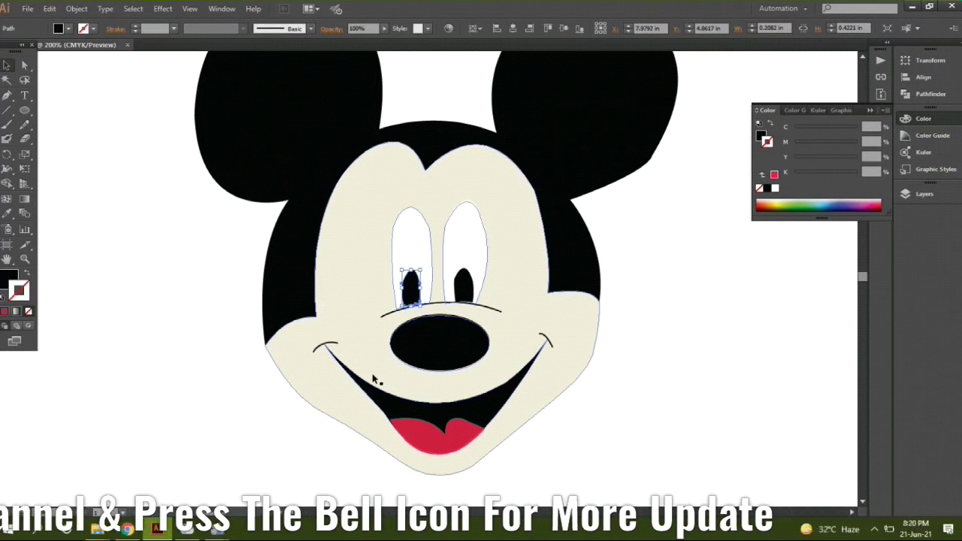
{"action": "left_click", "coordinate": [203, 290]}
{"action": "scroll", "coordinate": [242, 291], "scroll_direction": "up", "scroll_amount": 1}
{"action": "scroll", "coordinate": [243, 290], "scroll_direction": "up", "scroll_amount": 2}
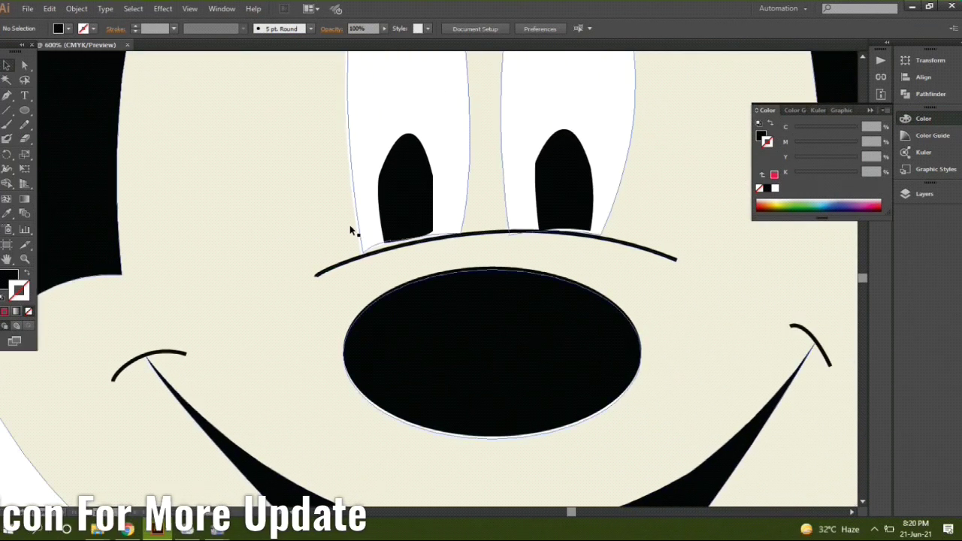
Adjust the right pupil's lower anchor and nudge the right eye white slightly left.
{"action": "left_click", "coordinate": [351, 226]}
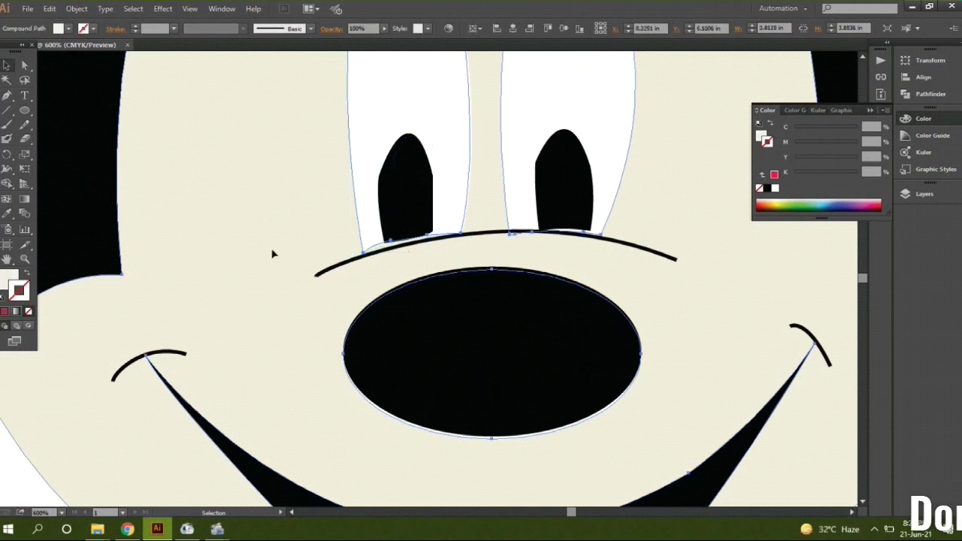
{"action": "left_click", "coordinate": [12, 442]}
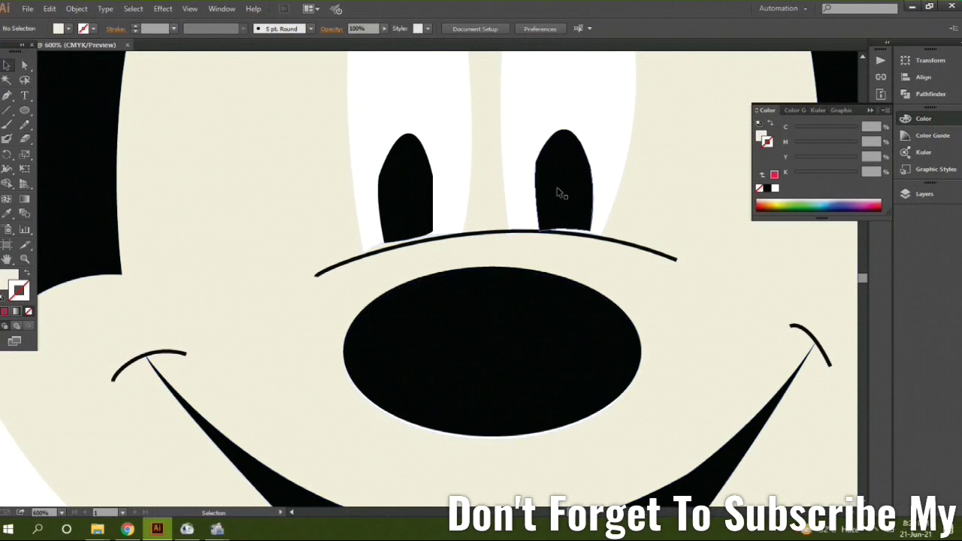
{"action": "left_click", "coordinate": [577, 208]}
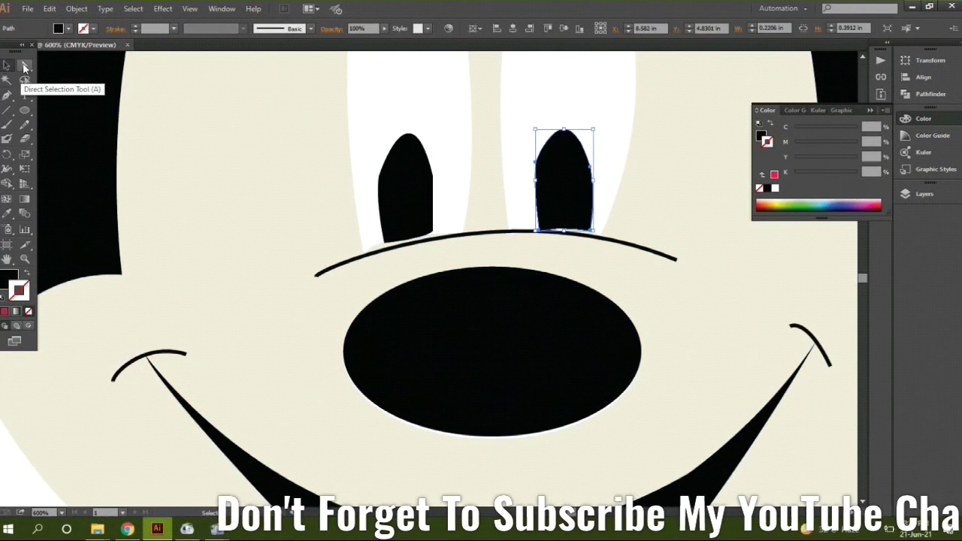
{"action": "left_click", "coordinate": [24, 66]}
{"action": "left_click", "coordinate": [591, 234]}
{"action": "left_click", "coordinate": [560, 189]}
{"action": "left_click", "coordinate": [611, 202]}
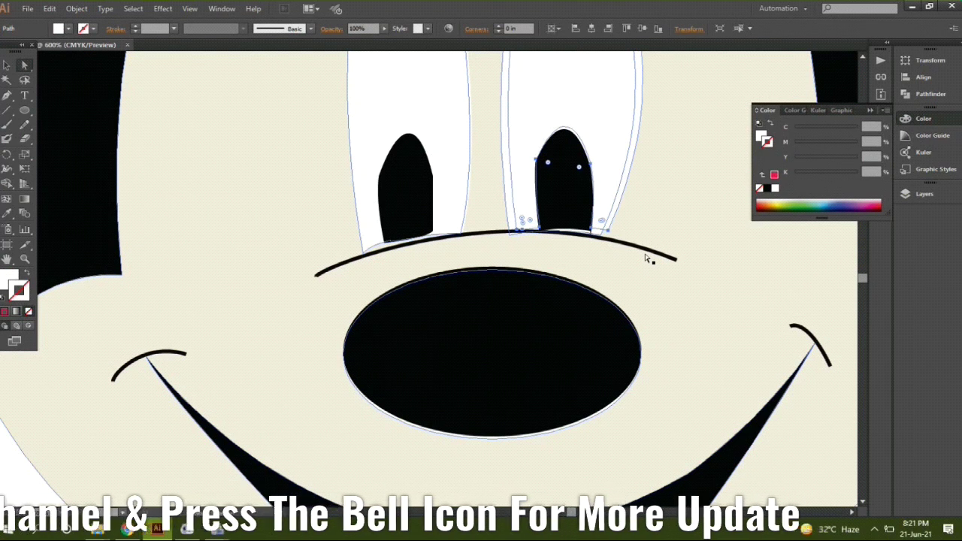
{"action": "key", "text": "Left"}
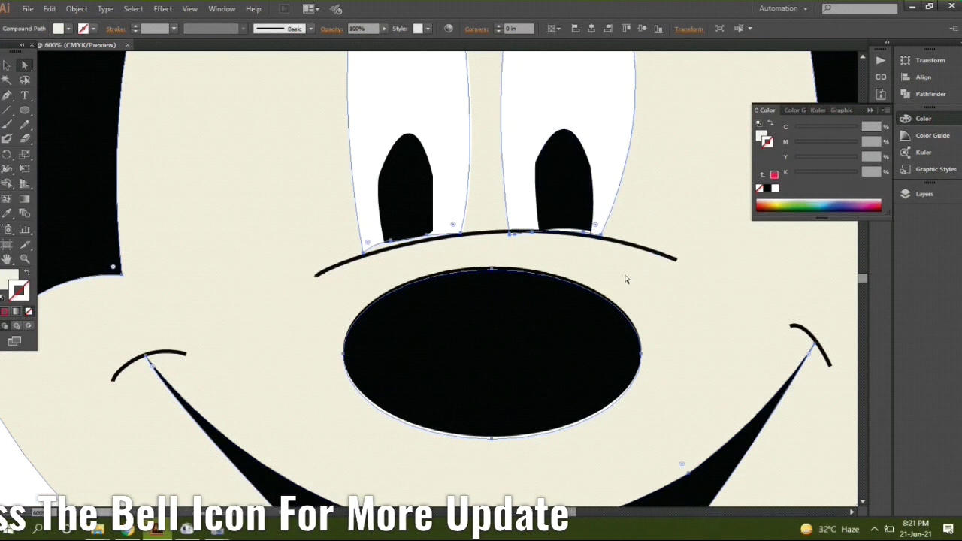
{"action": "left_click", "coordinate": [399, 208]}
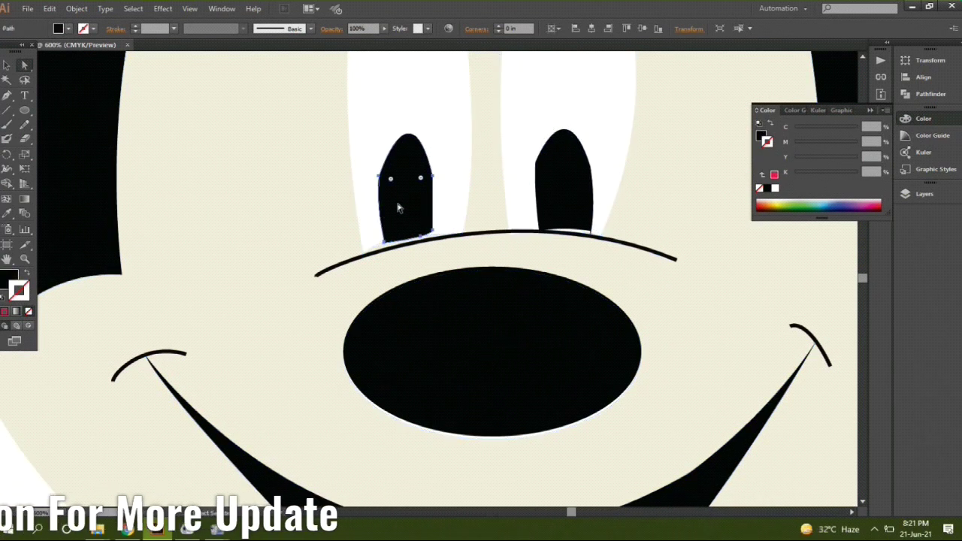
Drag the arc's left anchor handle to reshape the curve above the nose, then deselect.
{"action": "left_click", "coordinate": [318, 273]}
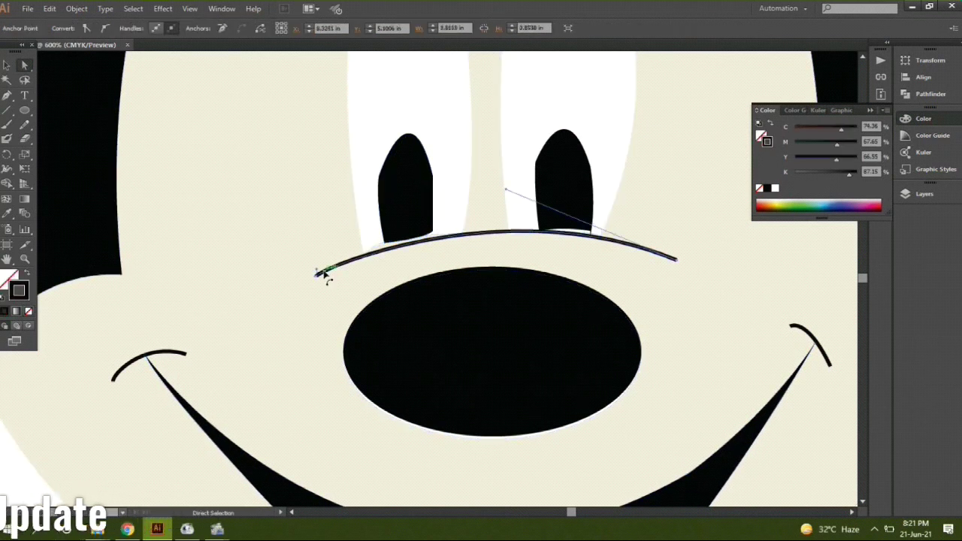
{"action": "mouse_move", "coordinate": [506, 193]}
{"action": "left_mouse_down"}
{"action": "mouse_move", "coordinate": [487, 173]}
{"action": "mouse_move", "coordinate": [515, 169]}
{"action": "mouse_move", "coordinate": [484, 185]}
{"action": "left_mouse_up"}
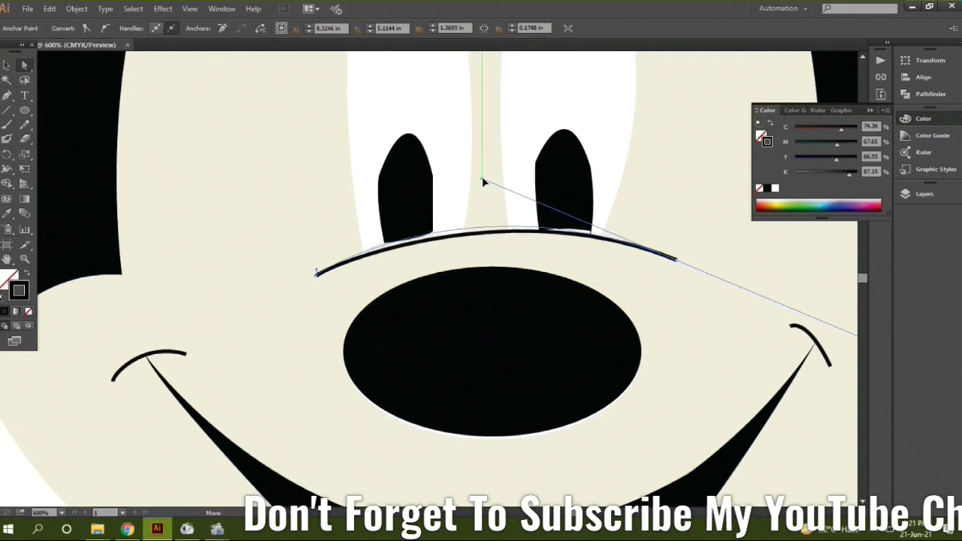
{"action": "left_click", "coordinate": [276, 256]}
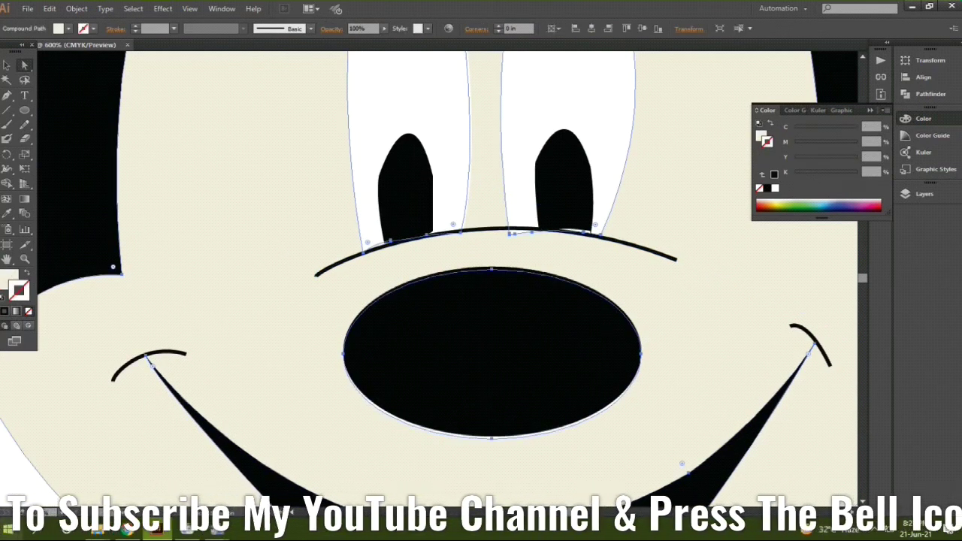
{"action": "key", "text": "ctrl+shift+a"}
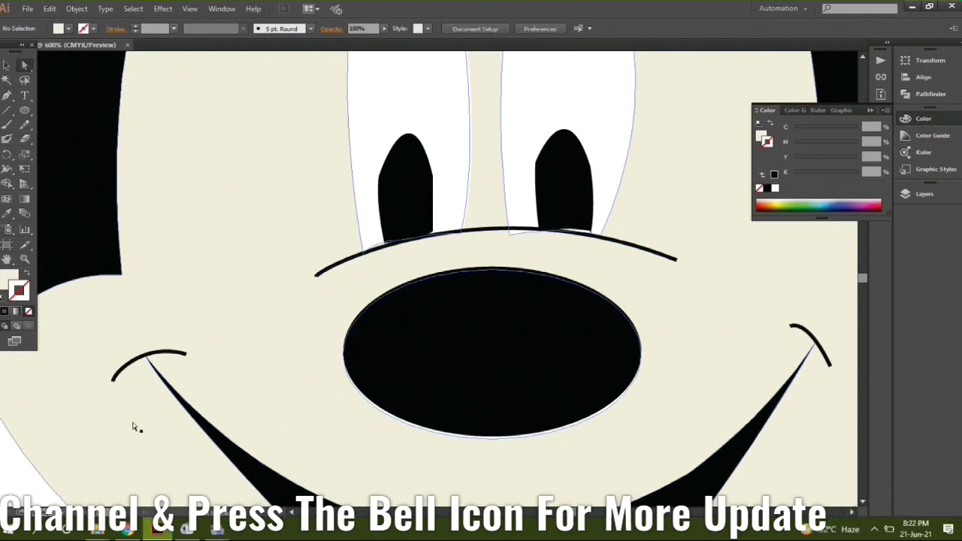
Drag the right pupil onto the arc, tilt it about 4°, and nudge it right.
{"action": "left_click_drag", "start_coordinate": [571, 185], "coordinate": [572, 182]}
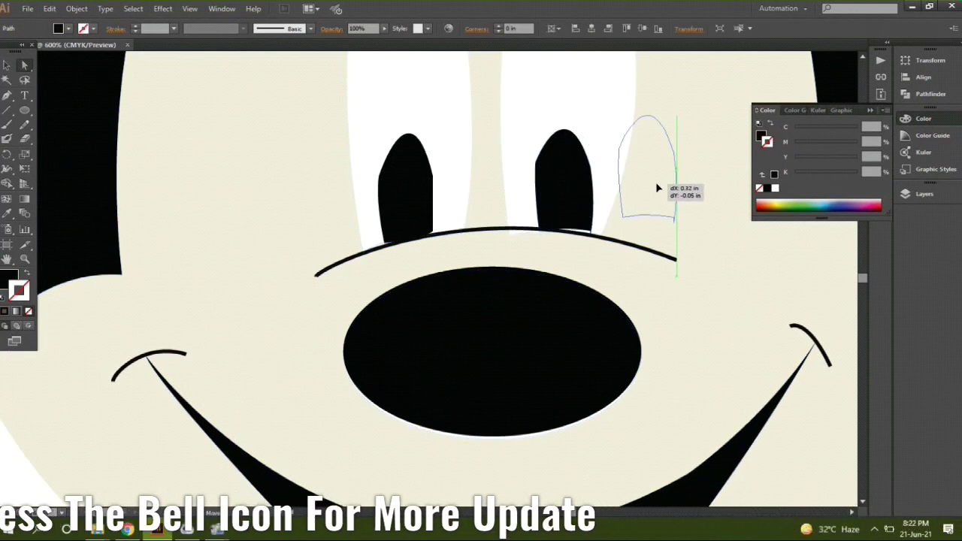
{"action": "left_click_drag", "start_coordinate": [657, 188], "coordinate": [658, 188]}
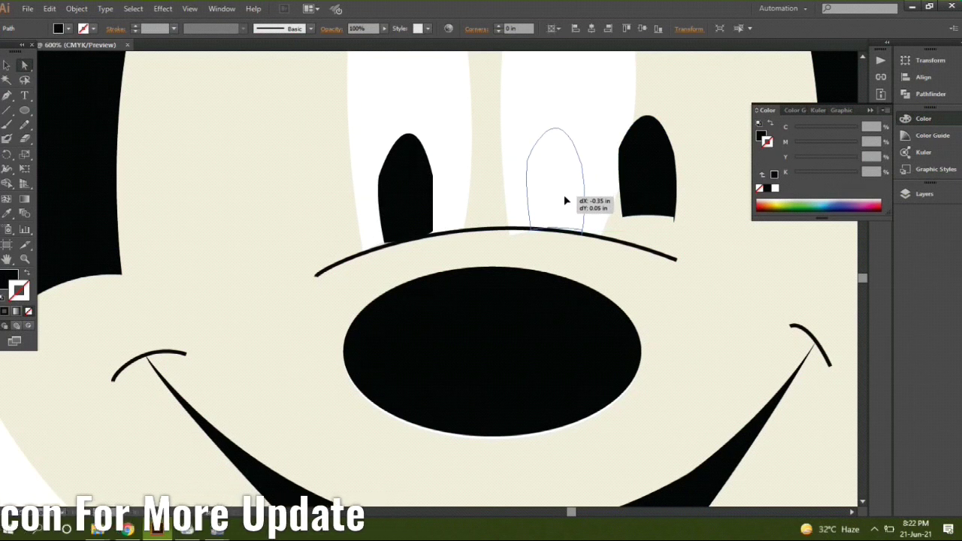
{"action": "left_click_drag", "start_coordinate": [565, 201], "coordinate": [566, 200]}
{"action": "left_click", "coordinate": [7, 66]}
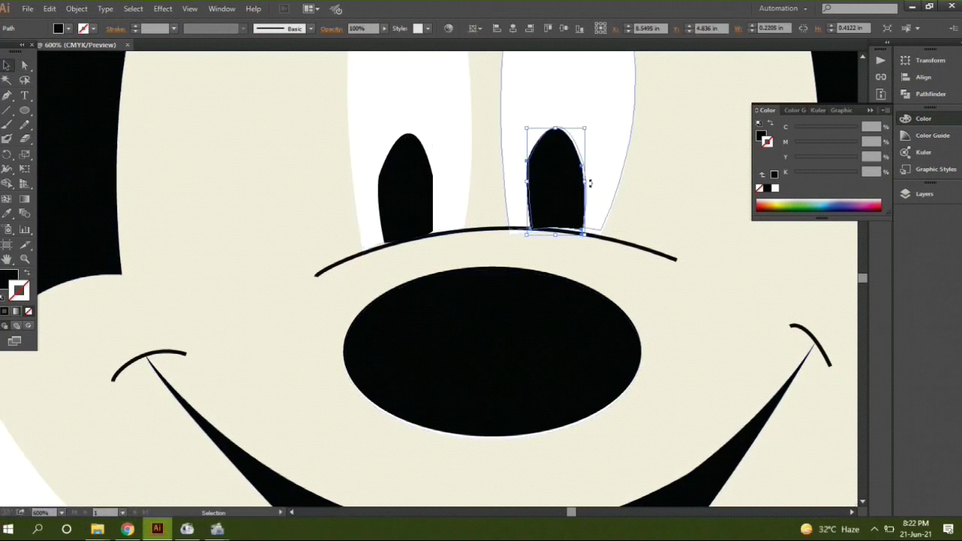
{"action": "left_click_drag", "start_coordinate": [591, 192], "coordinate": [592, 193]}
{"action": "left_click", "coordinate": [568, 200]}
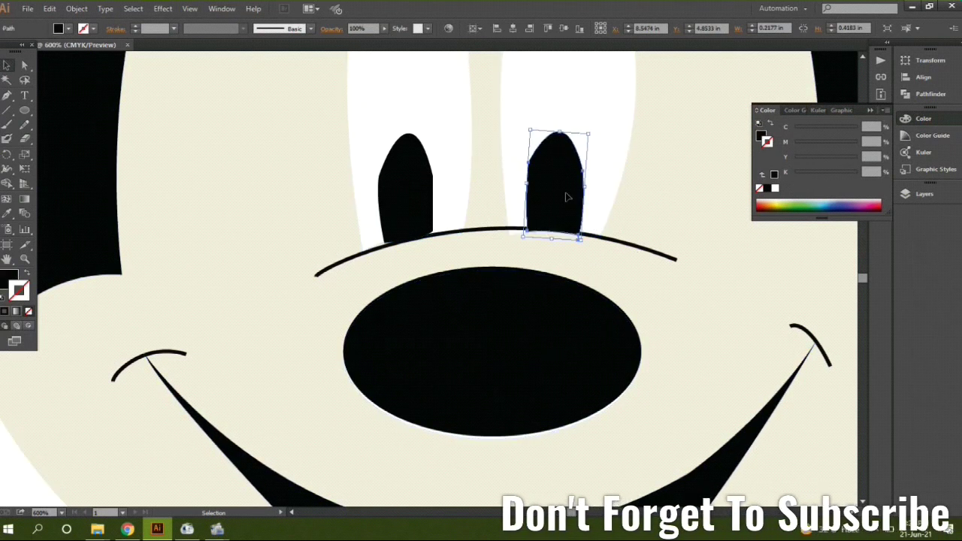
{"action": "key", "text": "Right"}
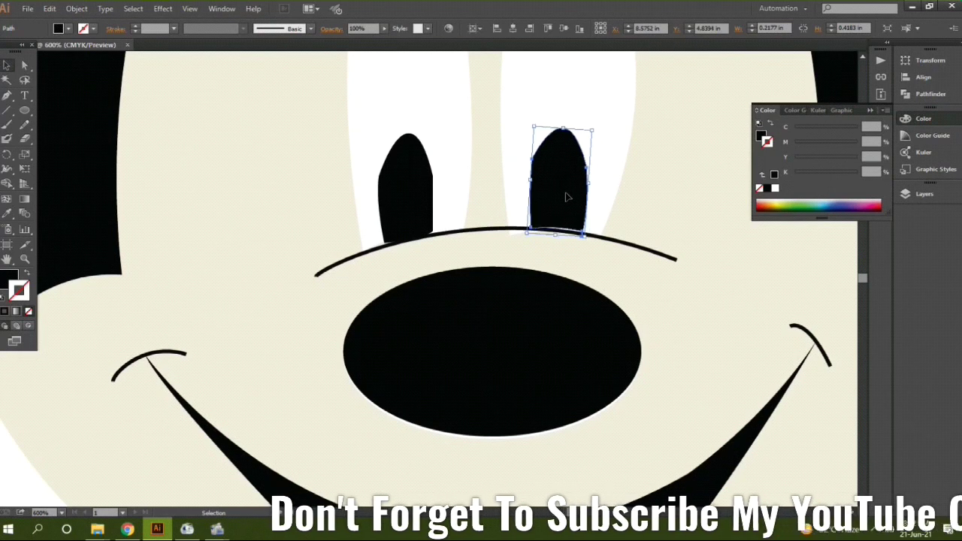
{"action": "left_click", "coordinate": [649, 167]}
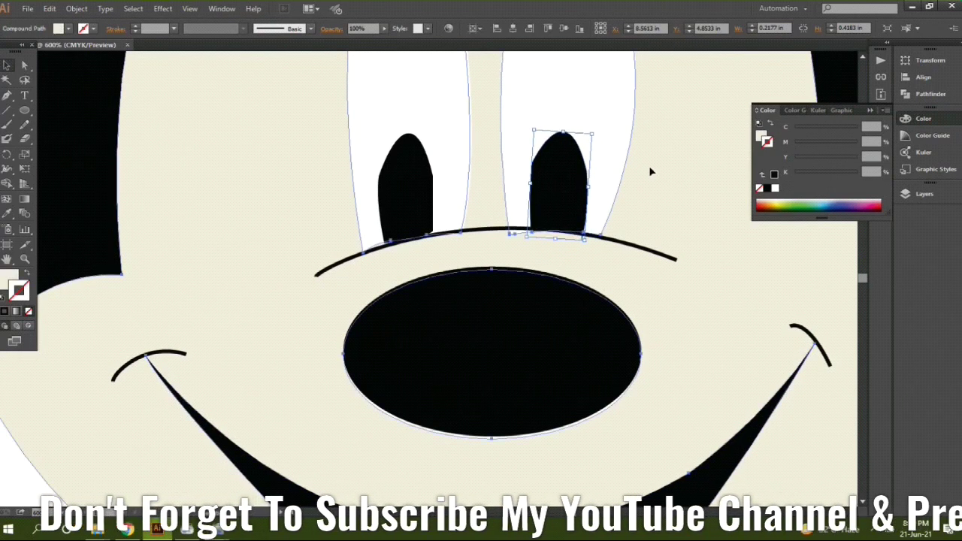
{"action": "left_click", "coordinate": [646, 277]}
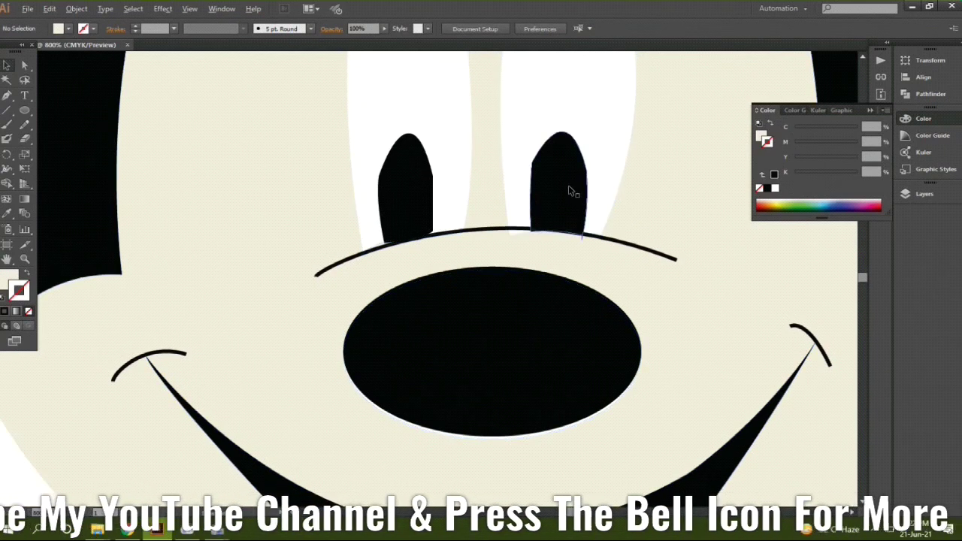
{"action": "scroll", "coordinate": [569, 185], "scroll_direction": "up", "scroll_amount": 2, "text": "alt"}
Nudge the curved line above the nose down and back up, then deselect it.
{"action": "left_click", "coordinate": [86, 363]}
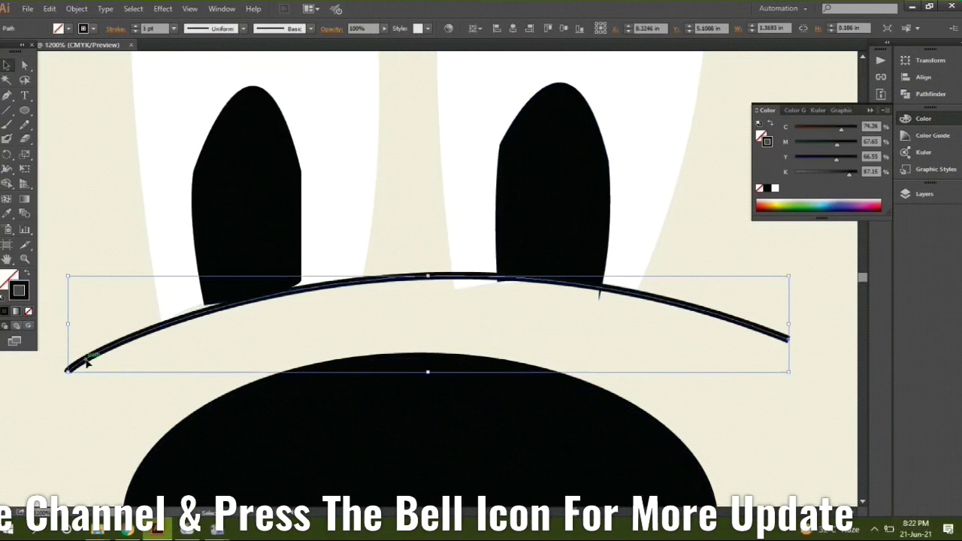
{"action": "key", "text": "Down"}
{"action": "key", "text": "Down"}
{"action": "key", "text": "Down"}
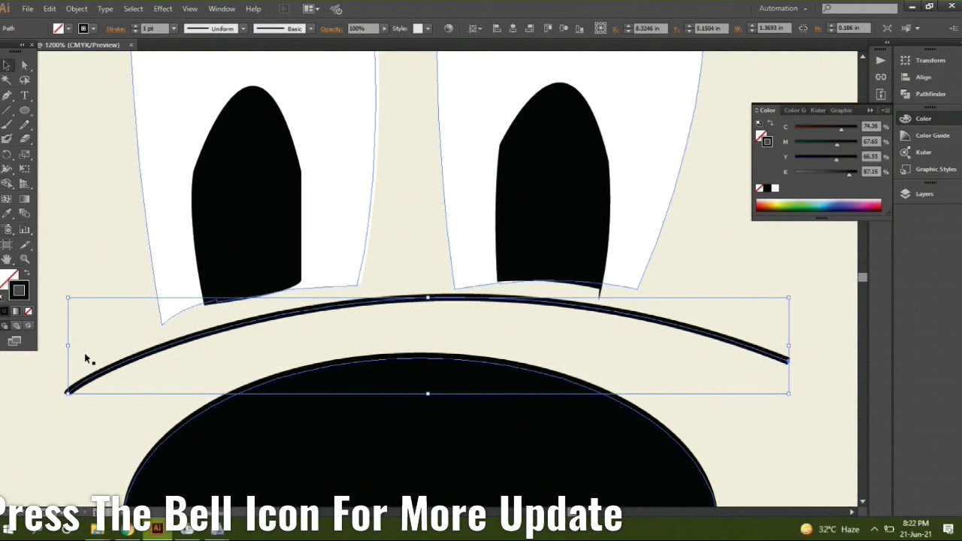
{"action": "key", "text": "Up"}
{"action": "key", "text": "Up"}
{"action": "key", "text": "Up"}
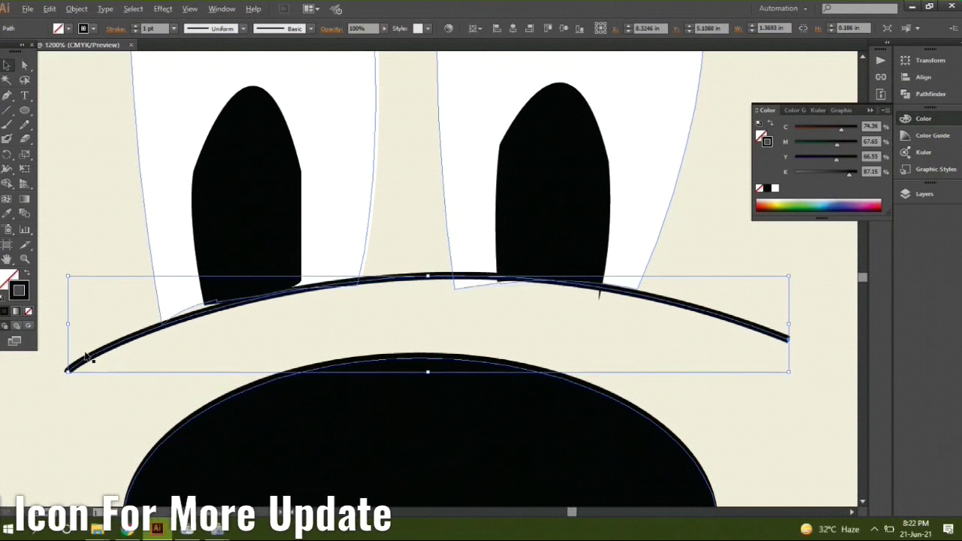
{"action": "scroll", "coordinate": [86, 361], "scroll_direction": "down", "scroll_amount": 2, "text": "alt"}
{"action": "scroll", "coordinate": [17, 455], "scroll_direction": "down", "scroll_amount": 1}
{"action": "scroll", "coordinate": [17, 455], "scroll_direction": "down", "scroll_amount": 2, "text": "alt"}
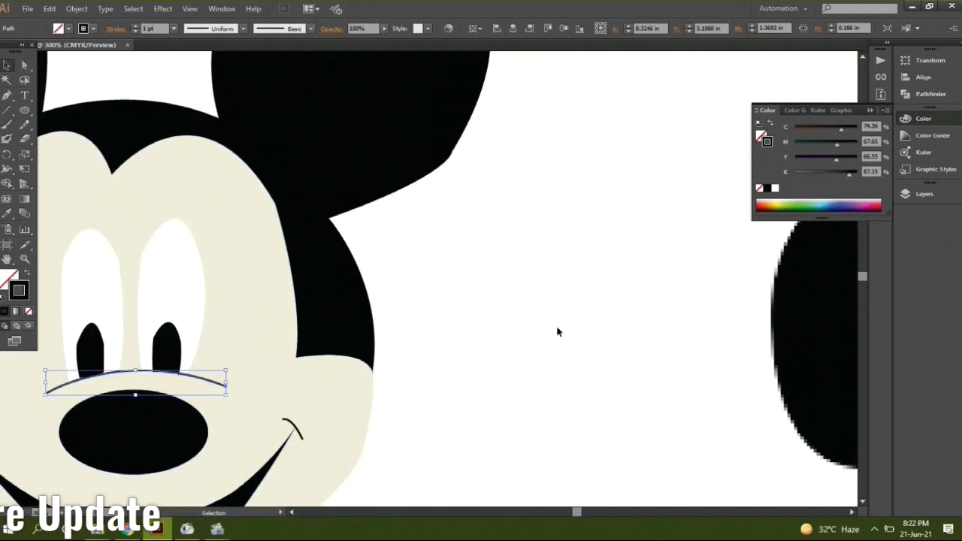
{"action": "left_click", "coordinate": [557, 331]}
{"action": "scroll", "coordinate": [139, 397], "scroll_direction": "up", "scroll_amount": 1, "text": "alt"}
{"action": "scroll", "coordinate": [158, 348], "scroll_direction": "up", "scroll_amount": 3, "text": "alt"}
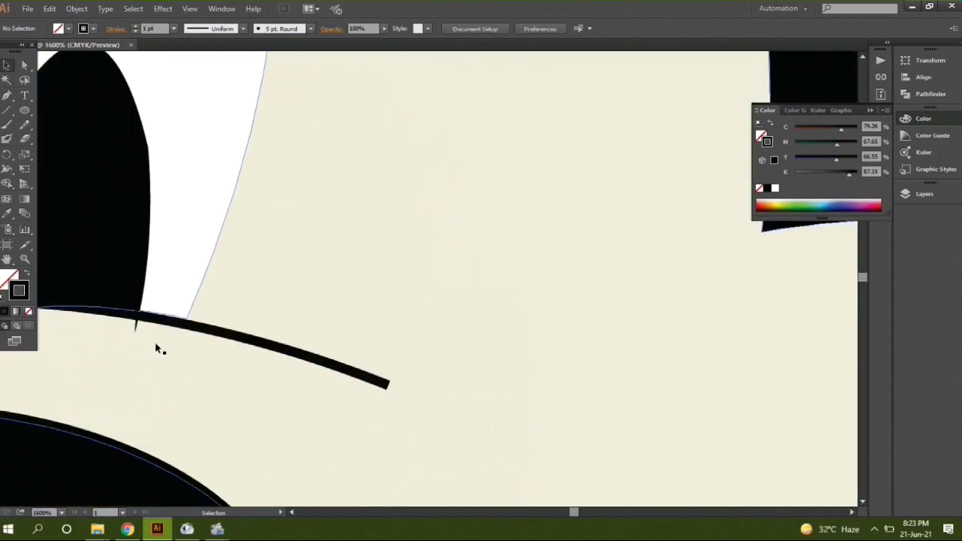
Select the left pupil and pick its bottom anchors with the Direct Selection tool.
{"action": "left_click", "coordinate": [138, 327]}
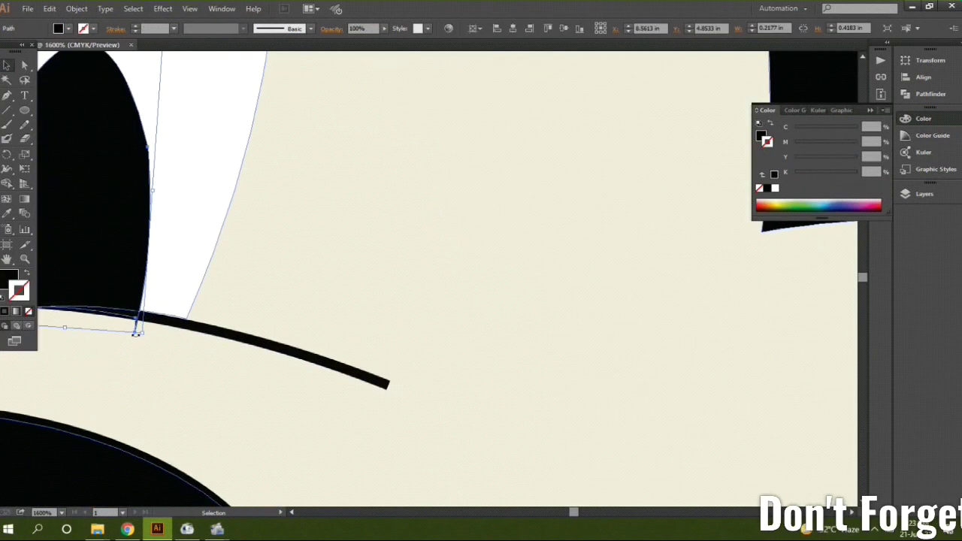
{"action": "left_click_drag", "start_coordinate": [134, 332], "coordinate": [352, 346]}
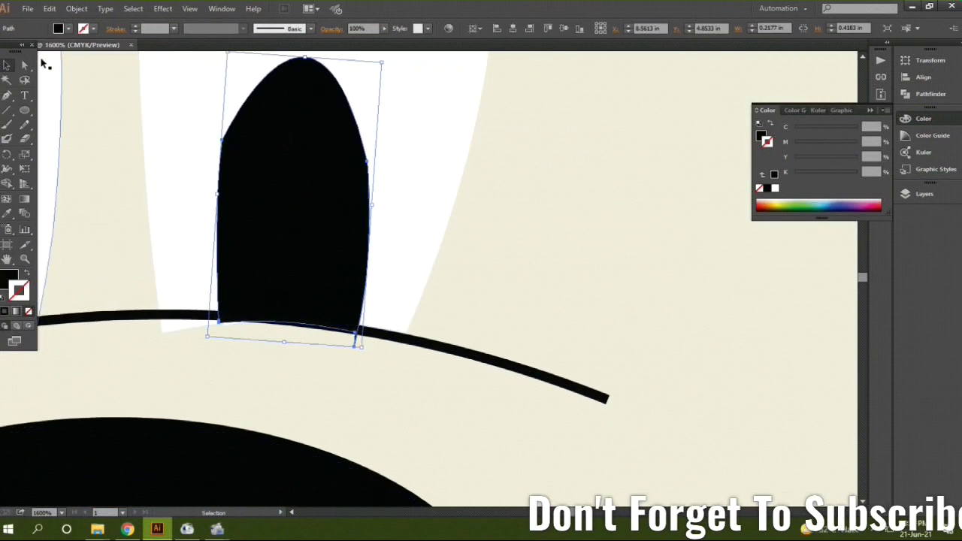
{"action": "left_click", "coordinate": [24, 65]}
{"action": "left_click", "coordinate": [355, 349]}
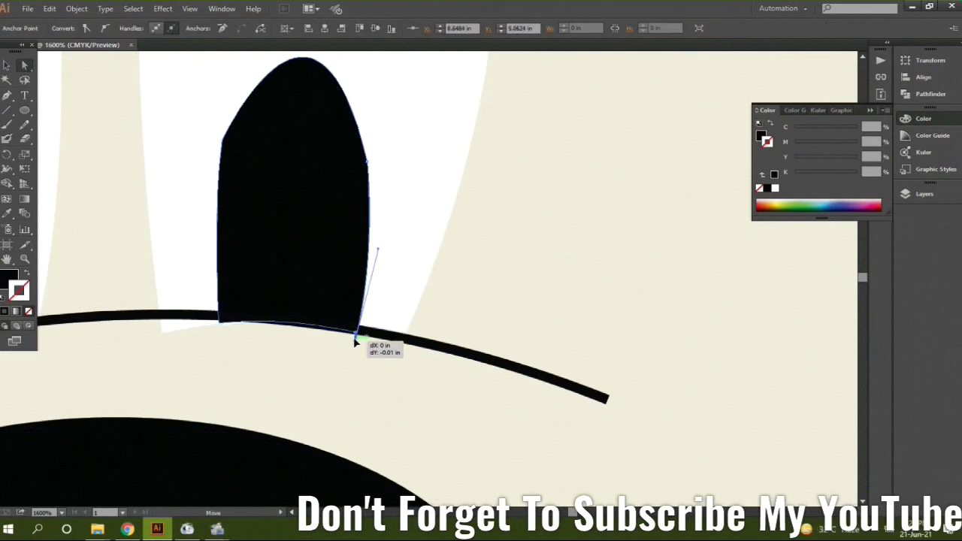
{"action": "left_click", "coordinate": [356, 359]}
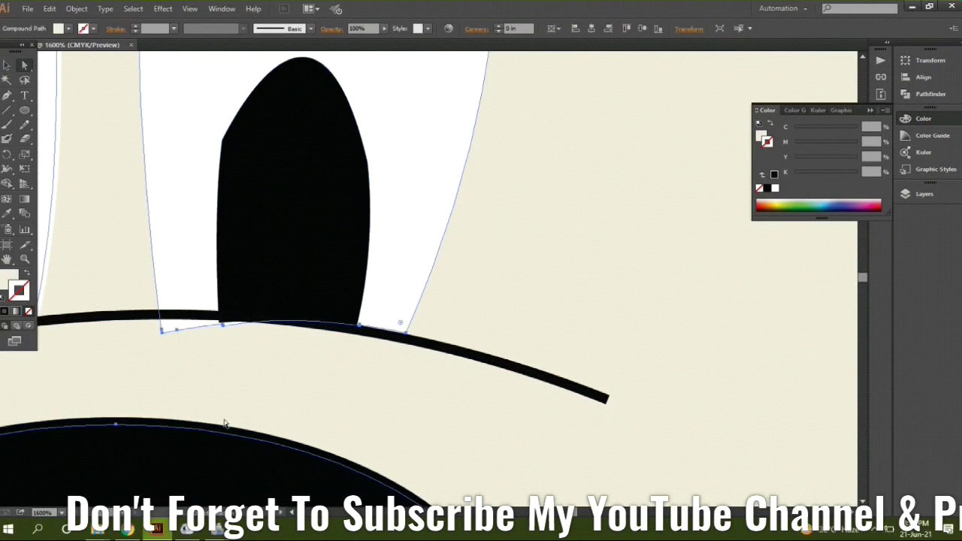
{"action": "left_click", "coordinate": [221, 323]}
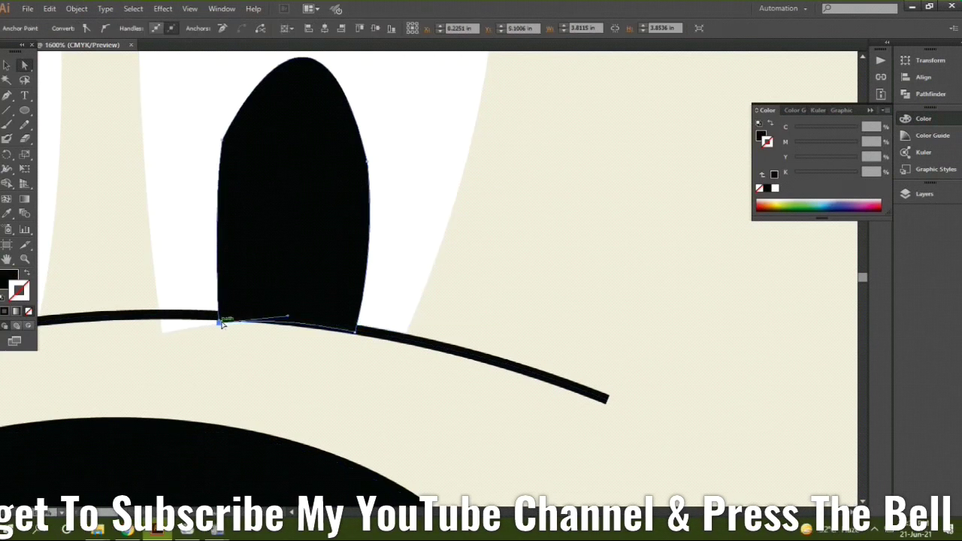
{"action": "left_click", "coordinate": [228, 362]}
Drag the left pupil's lower-left anchor down onto the curved line above the nose.
{"action": "scroll", "coordinate": [228, 362], "scroll_direction": "down", "scroll_amount": 1}
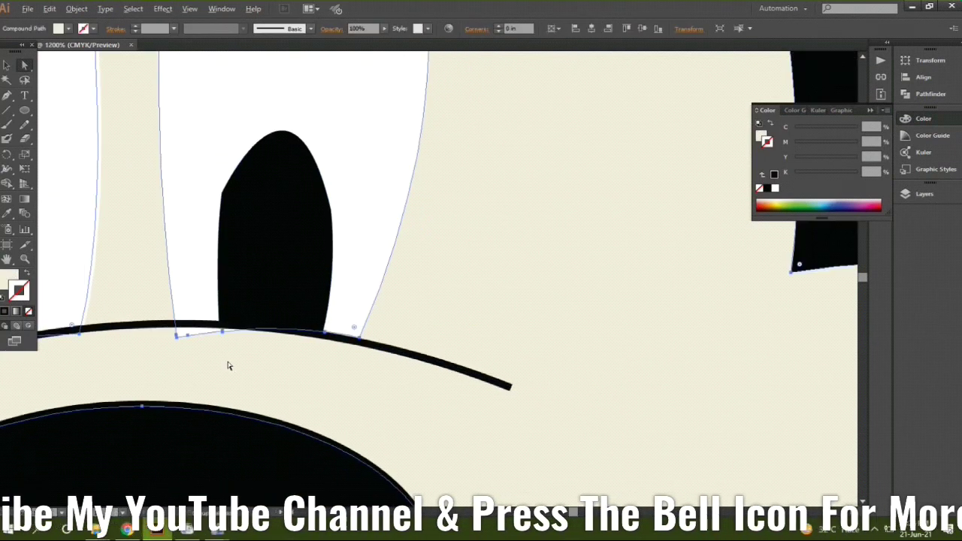
{"action": "scroll", "coordinate": [228, 363], "scroll_direction": "down", "scroll_amount": 1}
{"action": "scroll", "coordinate": [323, 320], "scroll_direction": "up", "scroll_amount": 1}
{"action": "left_click", "coordinate": [240, 343]}
{"action": "left_click", "coordinate": [239, 347]}
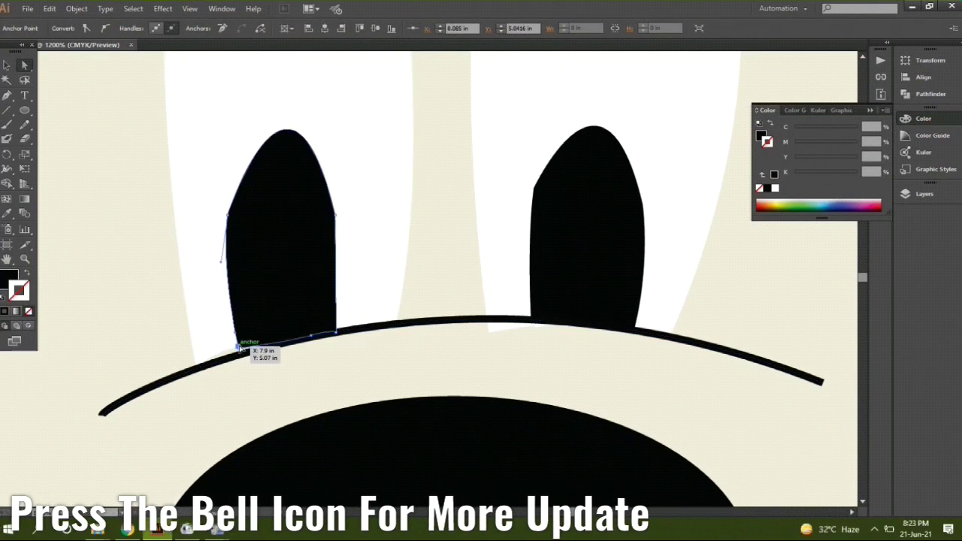
{"action": "left_click_drag", "start_coordinate": [240, 349], "coordinate": [239, 356]}
{"action": "left_click", "coordinate": [240, 368]}
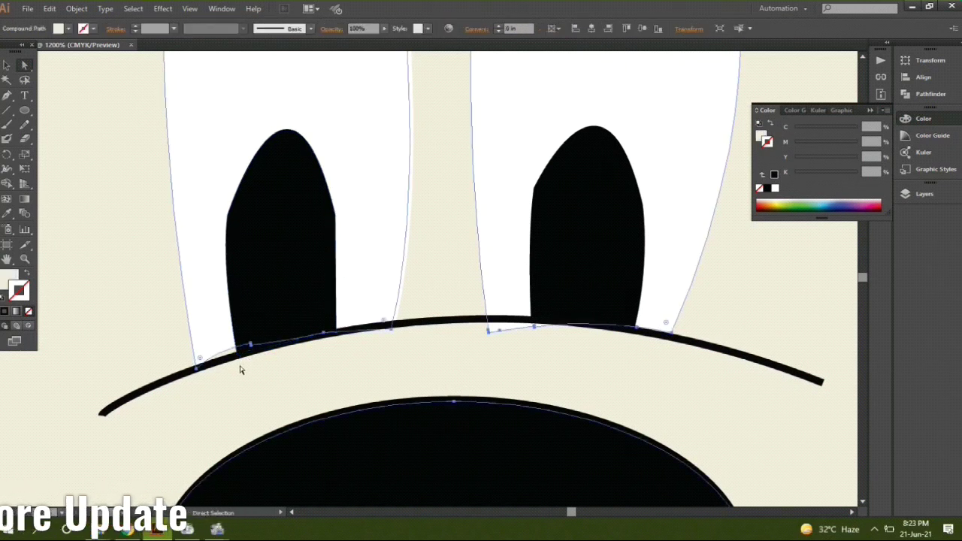
{"action": "scroll", "coordinate": [233, 418], "scroll_direction": "down", "scroll_amount": 2}
{"action": "scroll", "coordinate": [232, 418], "scroll_direction": "down", "scroll_amount": 2}
Marquee-select all pieces of the vector Mickey and group them with Ctrl+G.
{"action": "scroll", "coordinate": [233, 419], "scroll_direction": "down", "scroll_amount": 2}
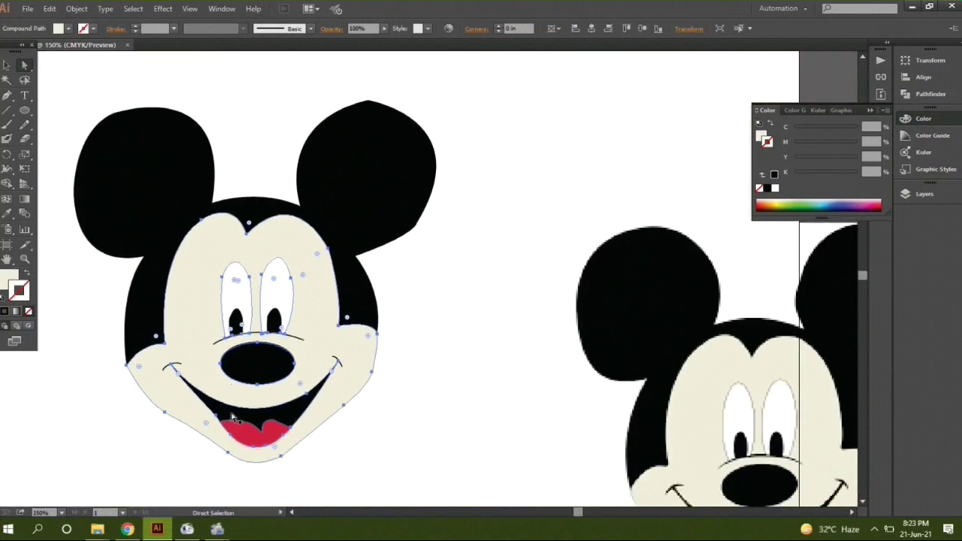
{"action": "scroll", "coordinate": [234, 419], "scroll_direction": "down", "scroll_amount": 2}
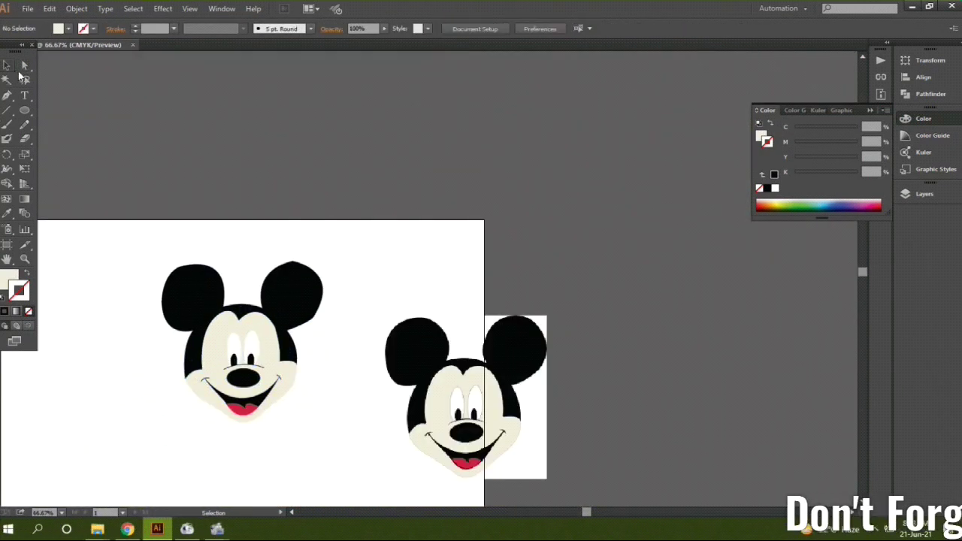
{"action": "left_click_drag", "start_coordinate": [610, 283], "coordinate": [611, 285]}
{"action": "scroll", "coordinate": [612, 286], "scroll_direction": "down", "scroll_amount": 1}
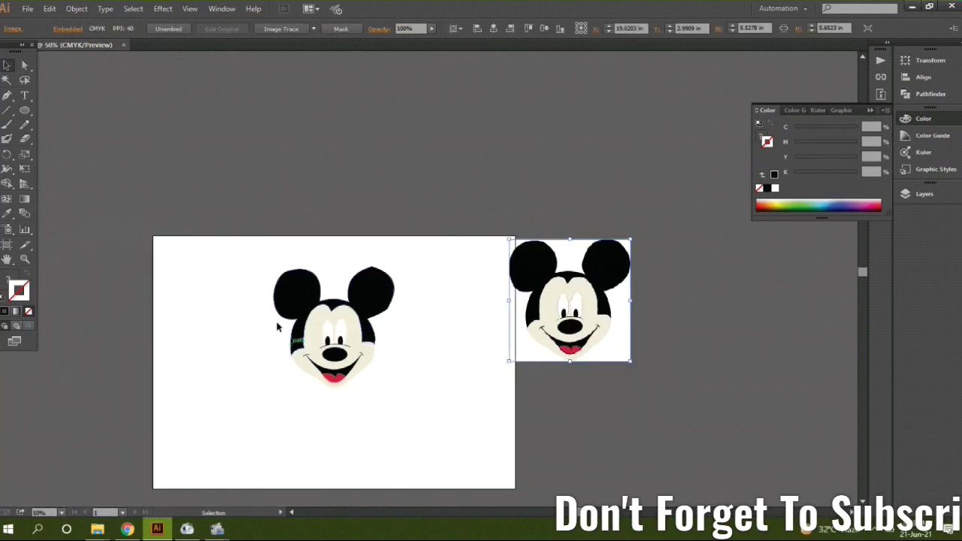
{"action": "left_click_drag", "start_coordinate": [368, 410], "coordinate": [421, 415]}
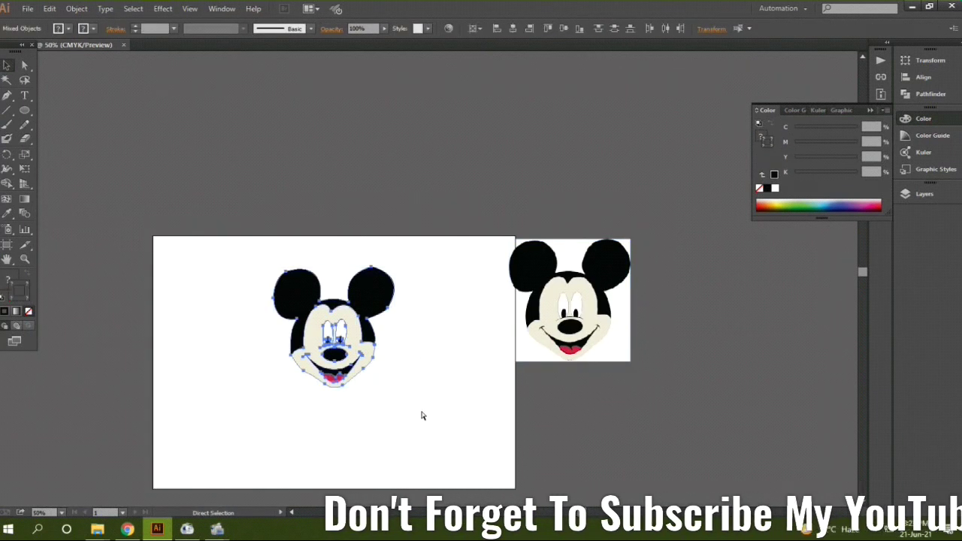
{"action": "key", "text": "ctrl+g"}
Enlarge the grouped Mickey head and centre it horizontally on the artboard.
{"action": "left_click_drag", "start_coordinate": [393, 390], "coordinate": [426, 463]}
{"action": "scroll", "coordinate": [405, 467], "scroll_direction": "down", "scroll_amount": 1}
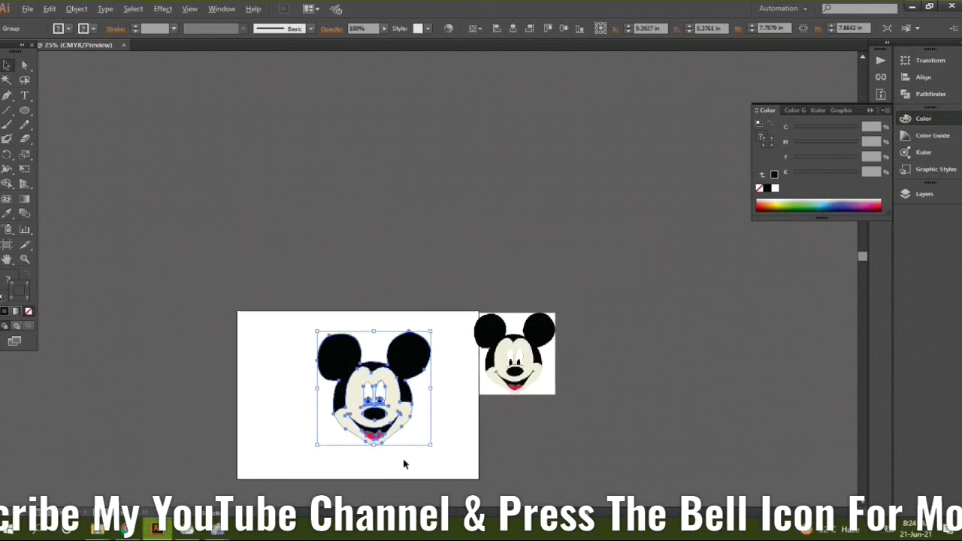
{"action": "scroll", "coordinate": [389, 437], "scroll_direction": "down", "scroll_amount": 1}
{"action": "left_click", "coordinate": [295, 345]}
{"action": "scroll", "coordinate": [296, 345], "scroll_direction": "up", "scroll_amount": 2}
{"action": "scroll", "coordinate": [296, 345], "scroll_direction": "down", "scroll_amount": 1}
{"action": "left_click_drag", "start_coordinate": [466, 316], "coordinate": [450, 314]}
{"action": "left_click", "coordinate": [497, 27]}
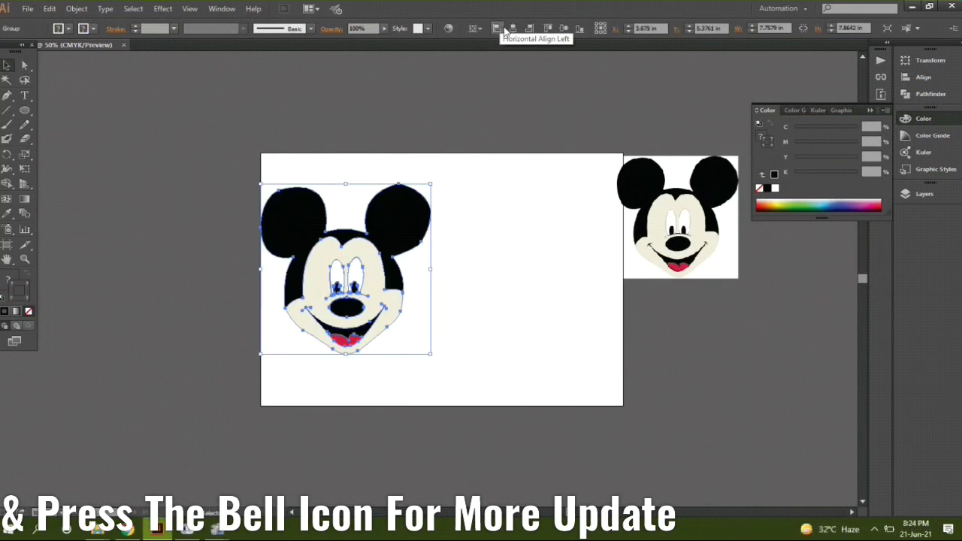
{"action": "left_click", "coordinate": [599, 262]}
Delete the reference image from the artboard.
{"action": "left_click_drag", "start_coordinate": [634, 222], "coordinate": [563, 301]}
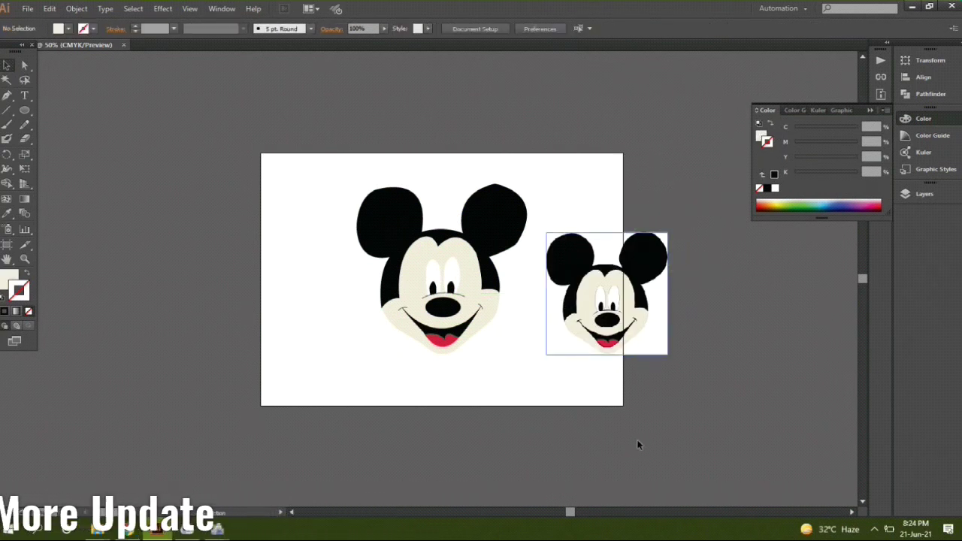
{"action": "left_click", "coordinate": [649, 290]}
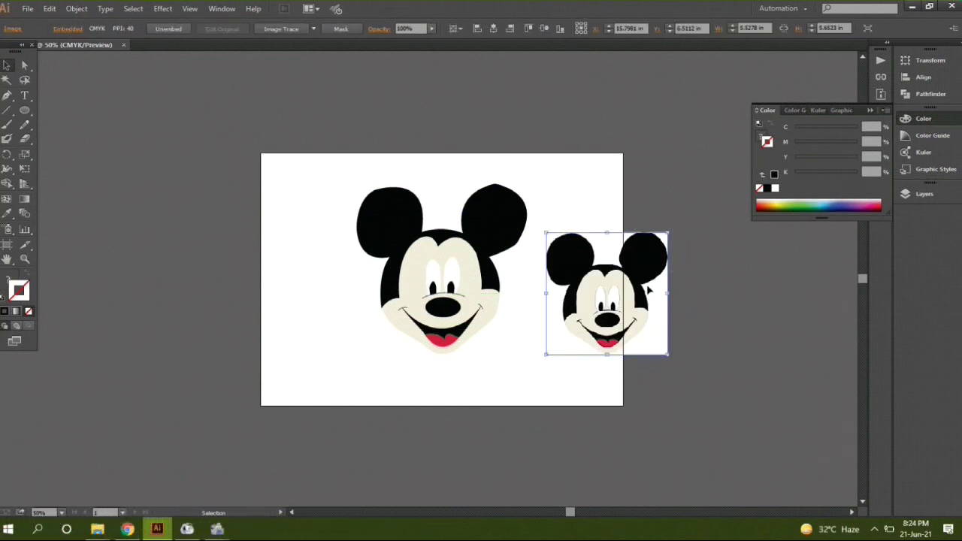
{"action": "key", "text": "Delete"}
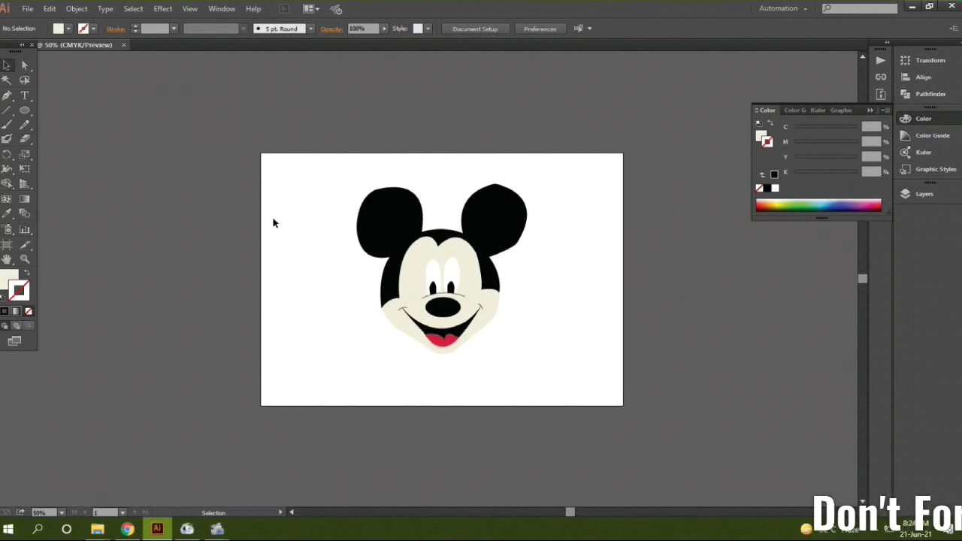
{"action": "mouse_move", "coordinate": [216, 529]}
{"action": "left_click", "coordinate": [150, 455]}
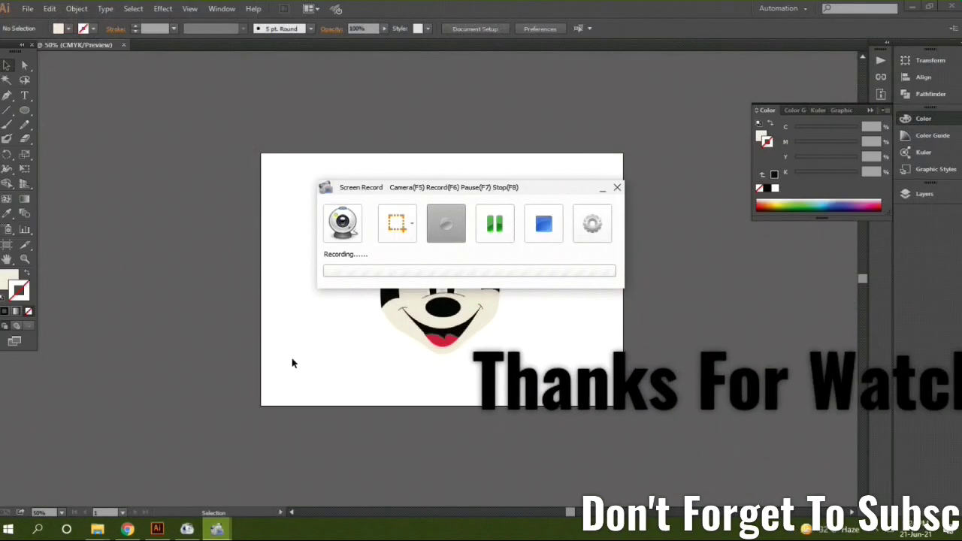